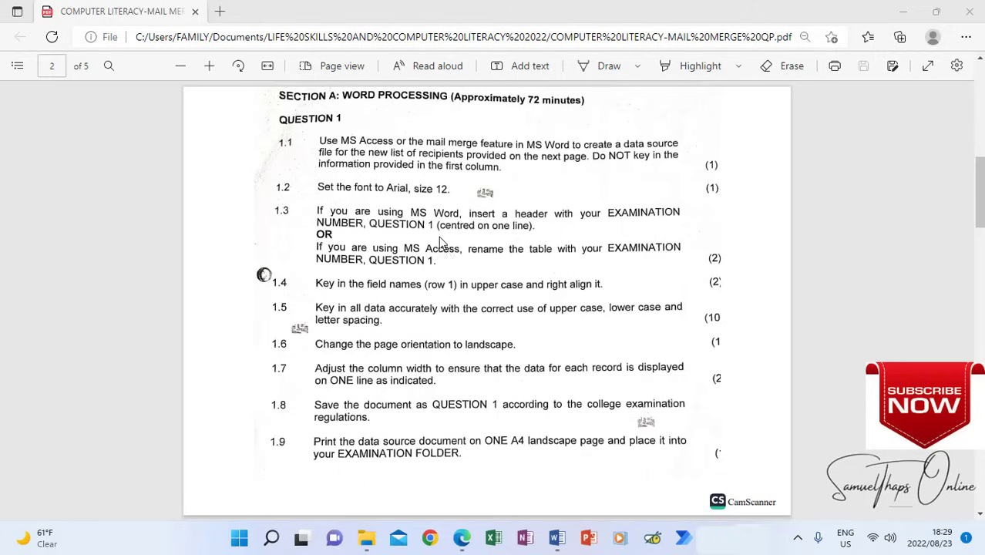
- Turn the question paper's first page upright to read the table of field names and records
{"action": "scroll", "coordinate": [464, 271], "scroll_direction": "up", "scroll_amount": 10}
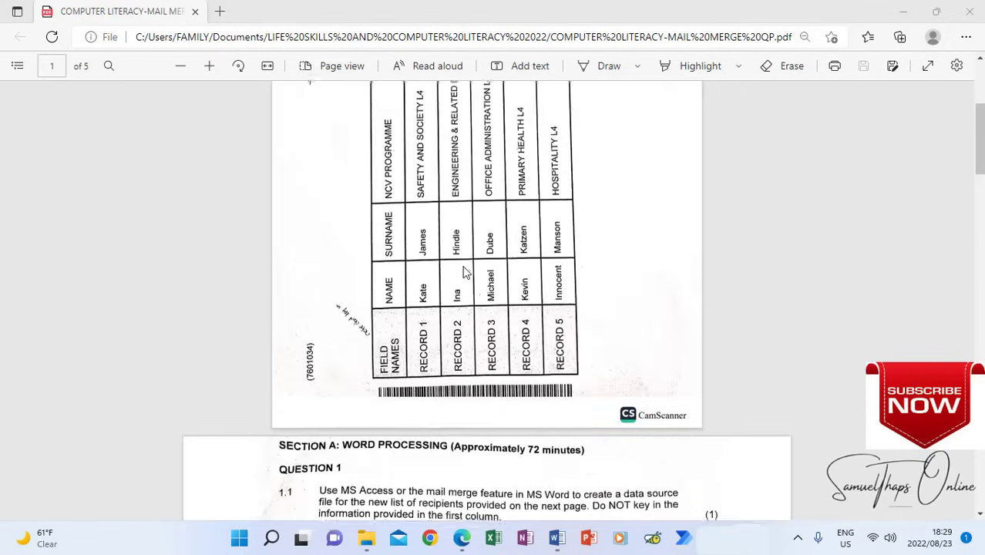
{"action": "left_click", "coordinate": [239, 67]}
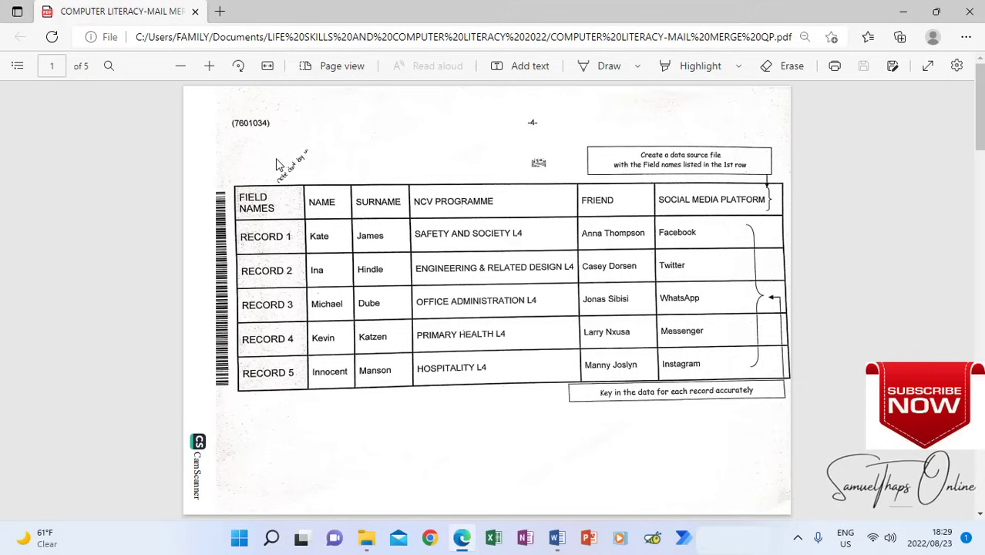
- Switch to the blank Word document and insert a table with 5 columns and 6 rows
{"action": "mouse_move", "coordinate": [558, 542]}
{"action": "left_click", "coordinate": [535, 493]}
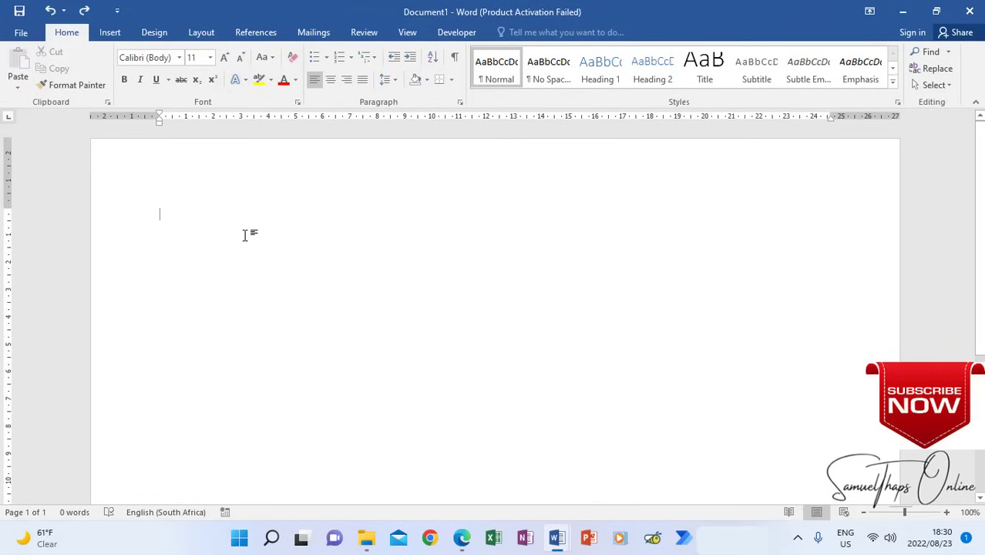
{"action": "left_click", "coordinate": [109, 32]}
{"action": "left_click", "coordinate": [95, 74]}
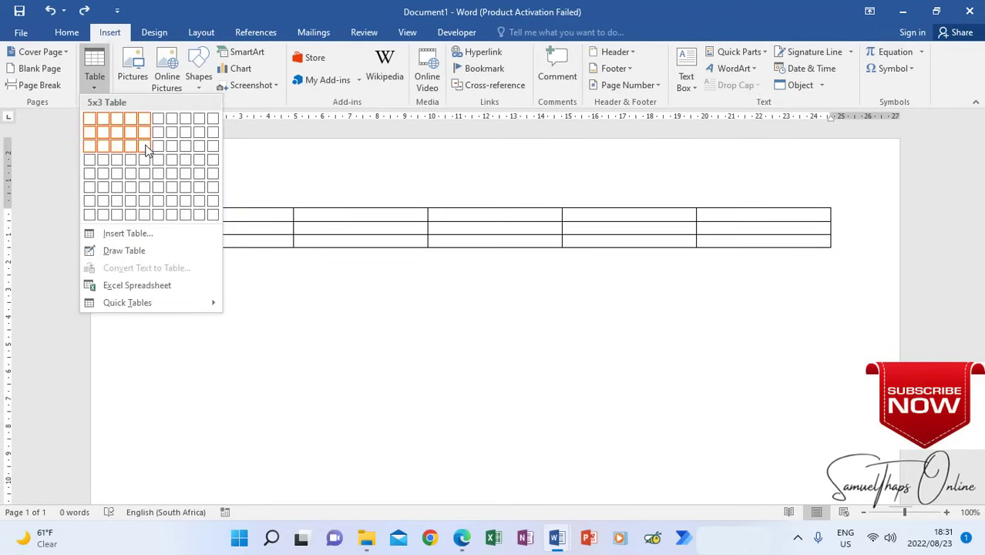
{"action": "left_click", "coordinate": [145, 185]}
- Fill the table's first row with the field names NAME, SURNAME, NCV PROGRAMME, FRIEND and SOCIAL MEDIA PLATFORM
{"action": "type", "text": "NAME"}
{"action": "key", "text": "Tab"}
{"action": "type", "text": "SURNAME"}
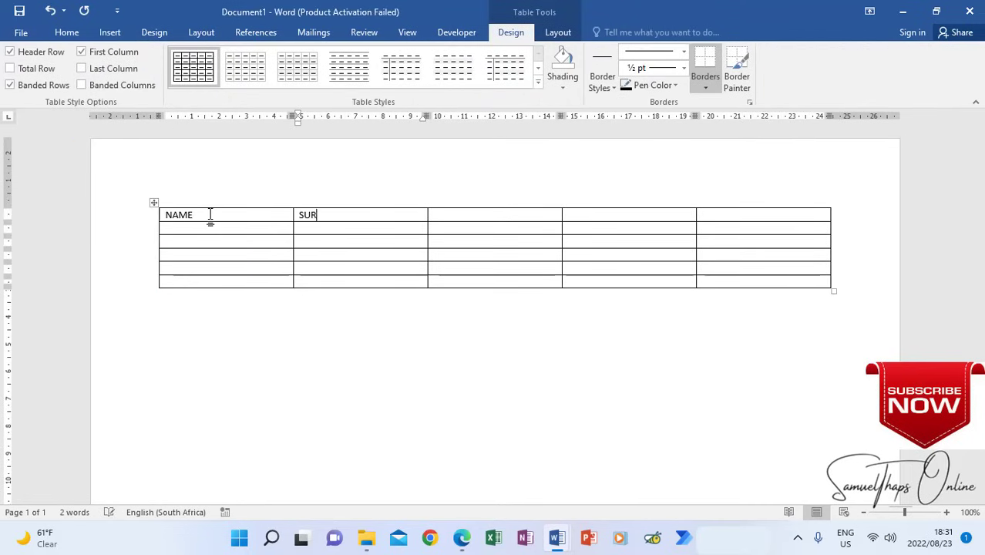
{"action": "key", "text": "Tab"}
{"action": "type", "text": "NCV PROGRAMME"}
{"action": "key", "text": "Tab"}
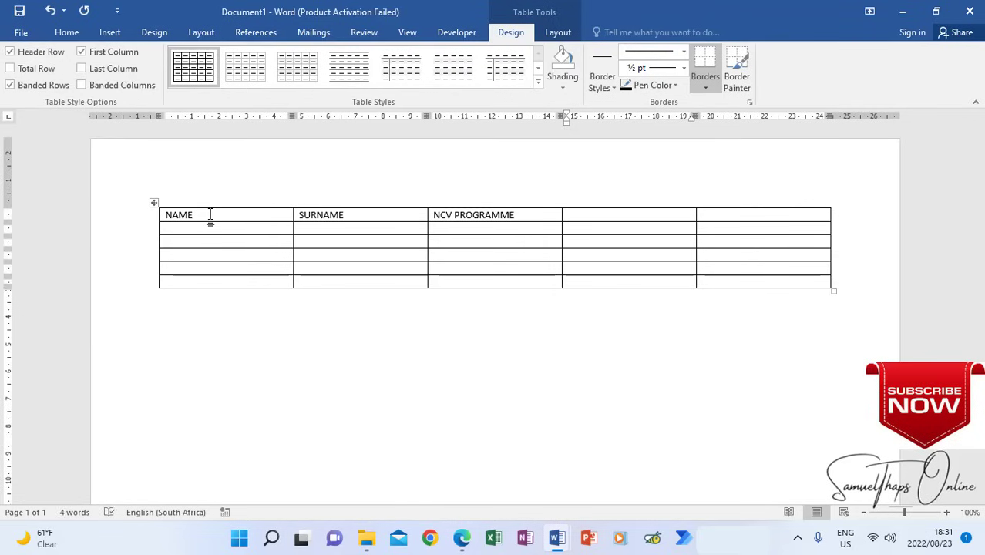
{"action": "type", "text": "FRIEND"}
{"action": "key", "text": "Tab"}
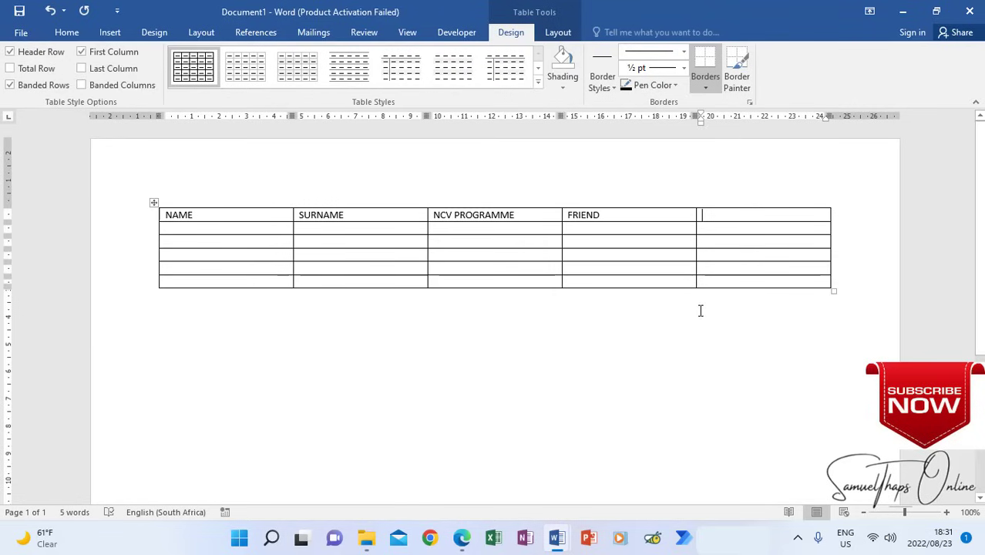
{"action": "type", "text": "SOCIAL MEDIA PLARTFORM"}
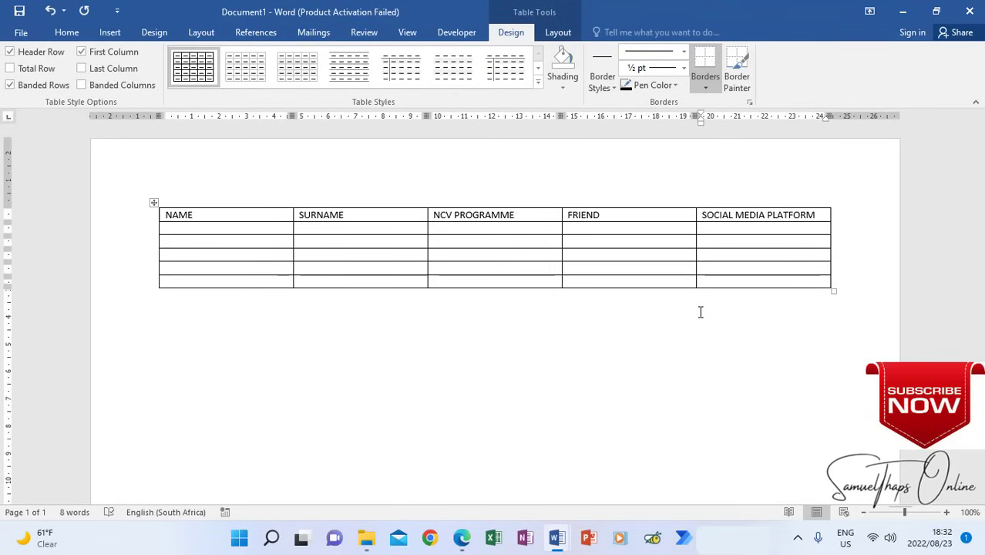
- Enter record 1 with the student's name and surname, SAFETY AND SOCIETY L4, the friend's full name and Facebook
{"action": "key", "text": "Tab"}
{"action": "type", "text": "Kate"}
{"action": "key", "text": "Tab"}
{"action": "type", "text": "James"}
{"action": "key", "text": "Tab"}
{"action": "type", "text": "SAFETY"}
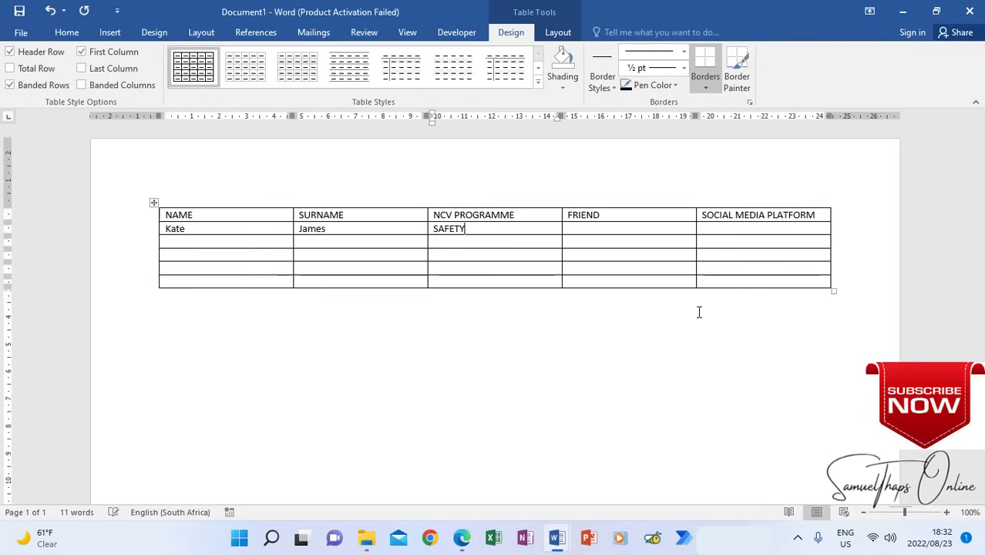
{"action": "type", "text": " AND SOCIETY L4"}
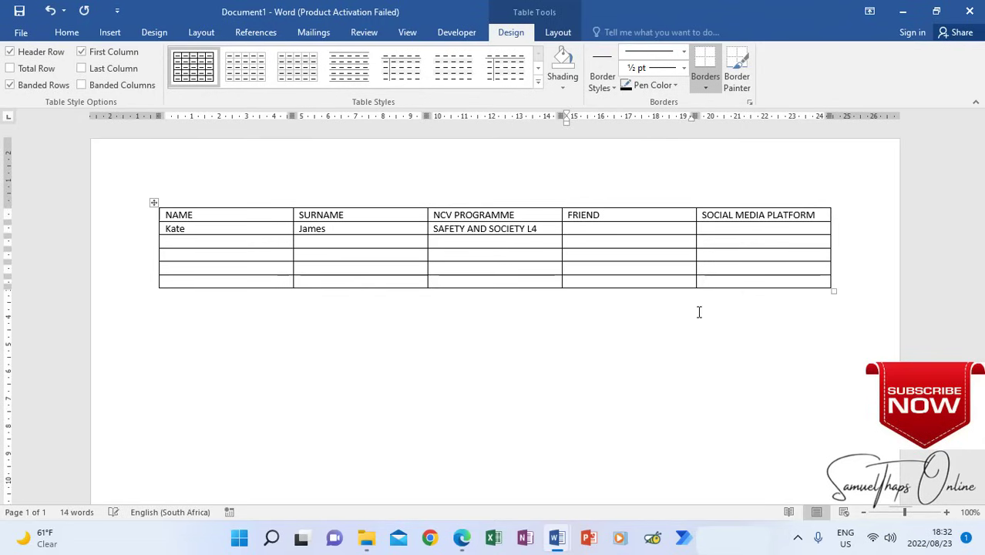
{"action": "type", "text": "Anna Thompson"}
{"action": "key", "text": "Tab"}
{"action": "type", "text": "Facebook"}
- Enter record 2 with the student's name and surname, ENGINEERING 7 RELATED DESIGN, the friend's full name and Twitter
{"action": "key", "text": "Tab"}
{"action": "type", "text": "I"}
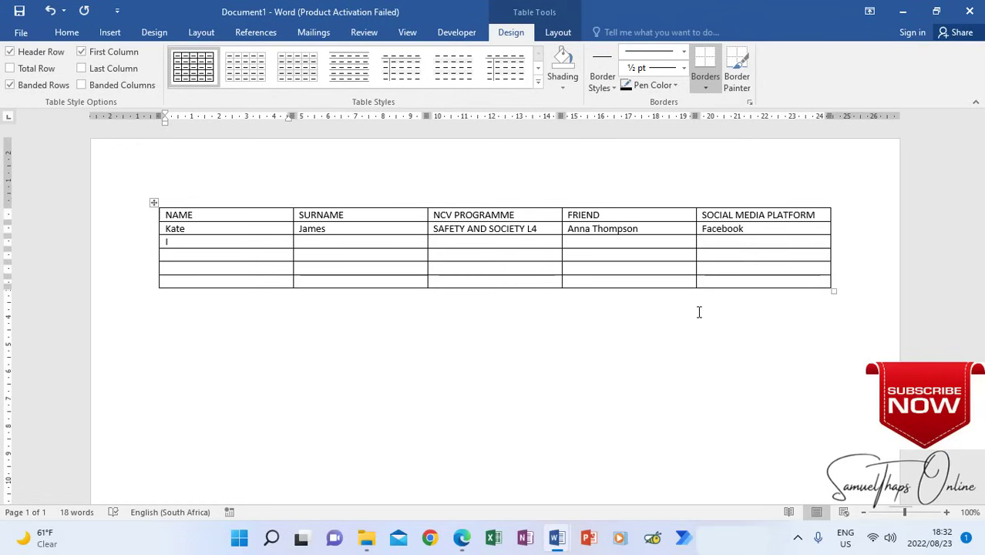
{"action": "type", "text": "na"}
{"action": "key", "text": "Tab"}
{"action": "type", "text": "Hindle"}
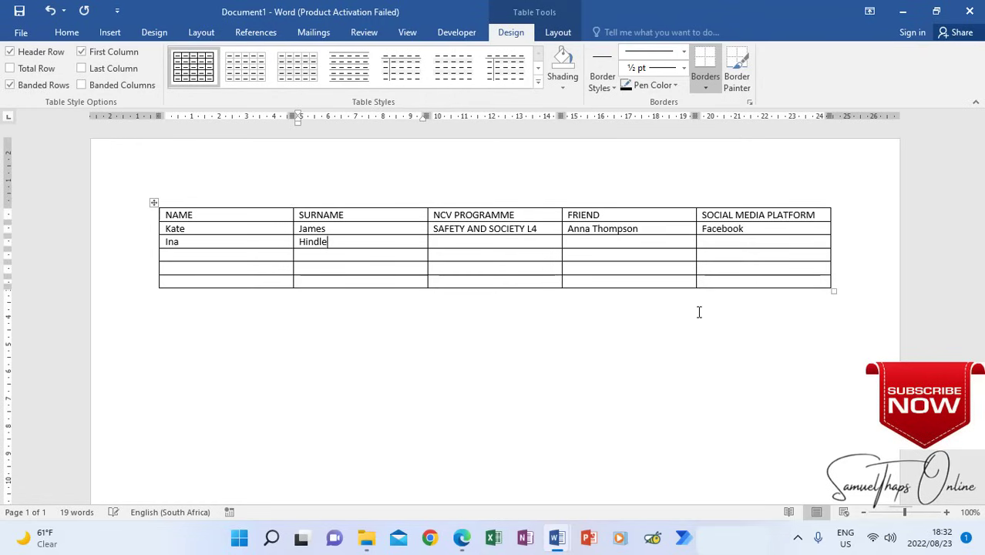
{"action": "key", "text": "Tab"}
{"action": "type", "text": "ENGINEERING 7 RELATED DESIGN"}
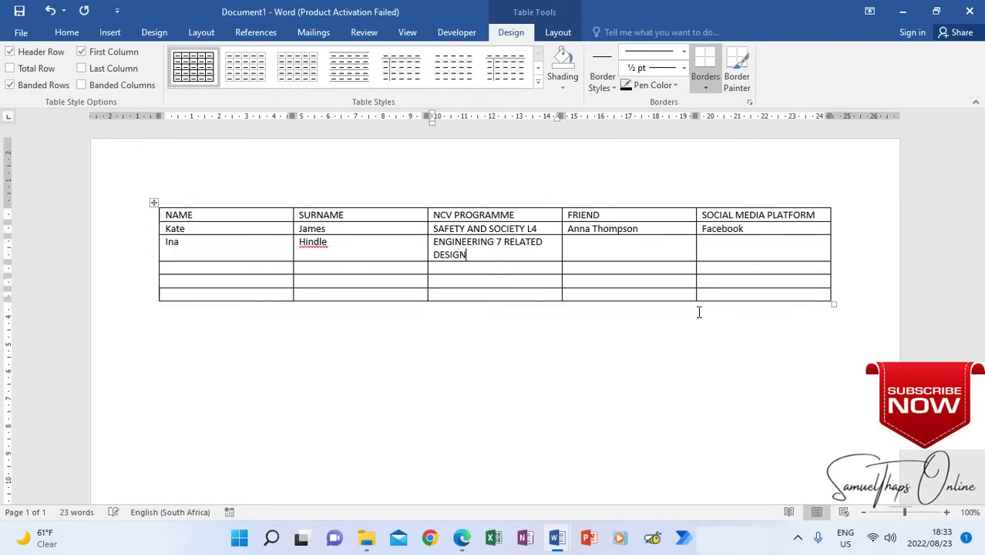
{"action": "key", "text": "Tab"}
{"action": "type", "text": "Casey Dorsen"}
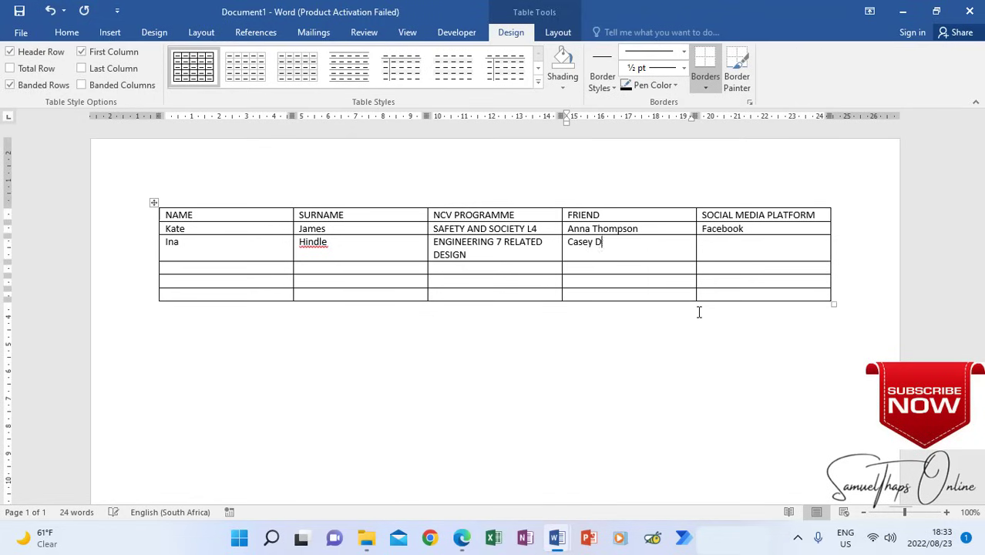
{"action": "key", "text": "Tab"}
{"action": "type", "text": "Twitter"}
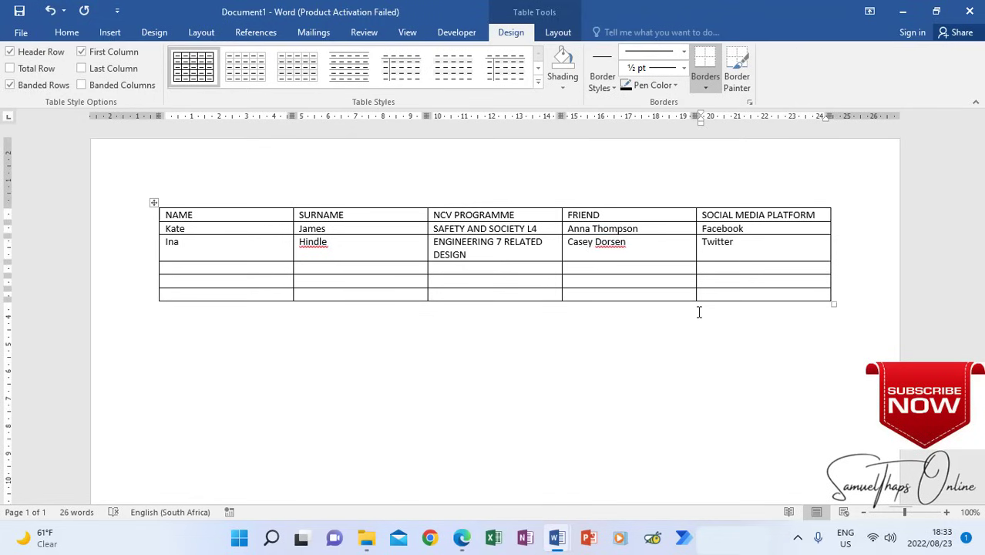
- Enter record 3 with the student's name and surname, OFFICE ADMINISTRATION L4, the friend's full name and WhatsApp
{"action": "key", "text": "Tab"}
{"action": "type", "text": "Michael"}
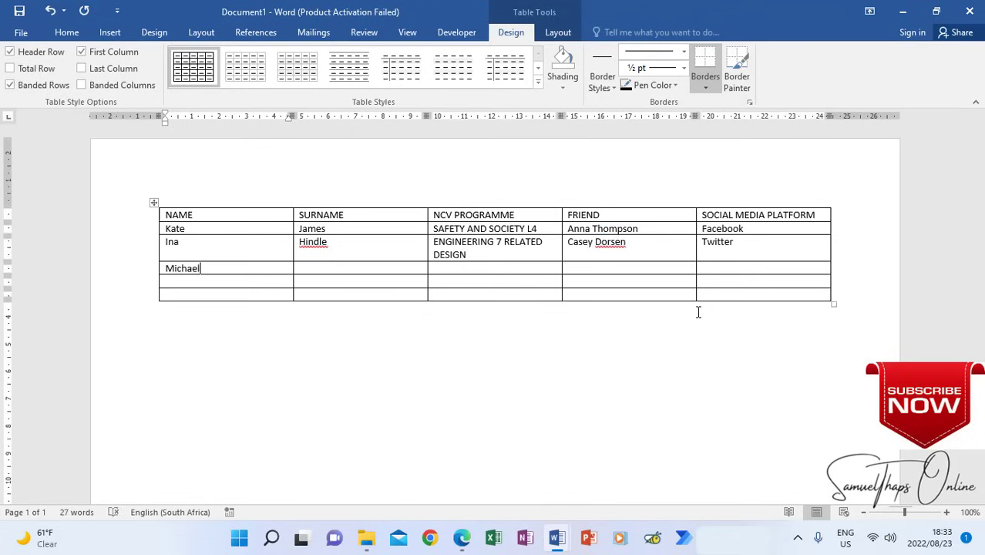
{"action": "key", "text": "Tab"}
{"action": "type", "text": "Dube"}
{"action": "key", "text": "Tab"}
{"action": "type", "text": "OFFI"}
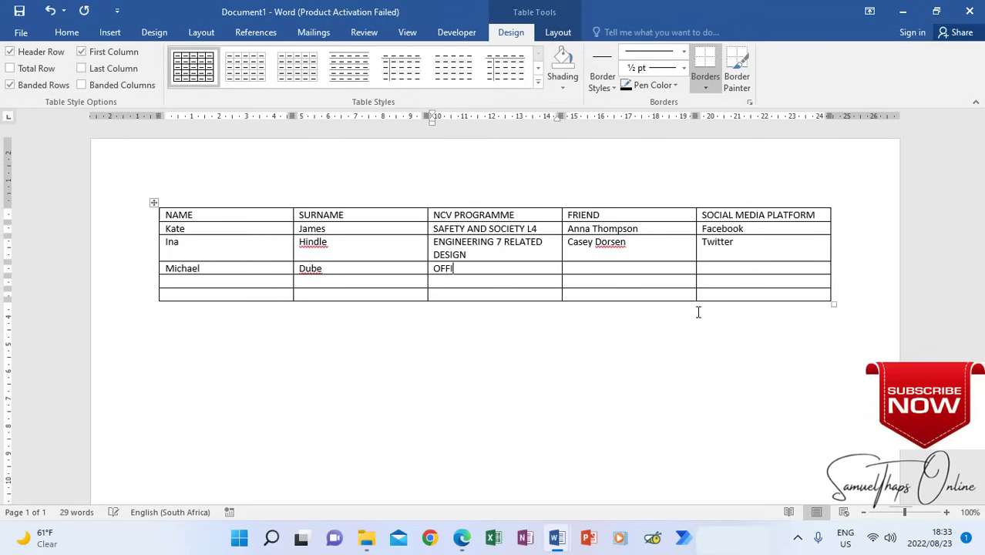
{"action": "type", "text": "CE ADMINISTRATION L4"}
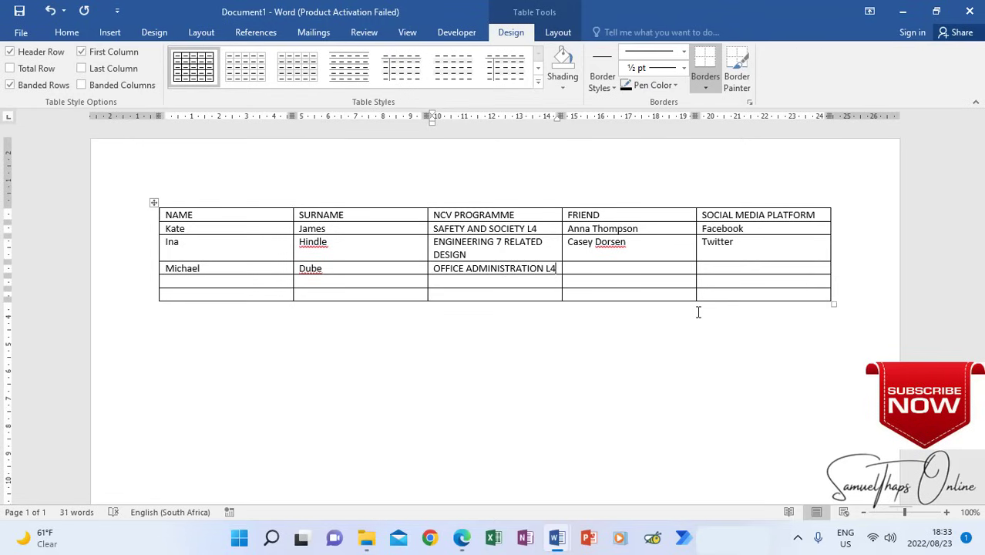
{"action": "key", "text": "Tab"}
{"action": "type", "text": "JOnas"}
{"action": "key", "text": "BackSpace"}
{"action": "key", "text": "BackSpace"}
{"action": "key", "text": "BackSpace"}
{"action": "key", "text": "BackSpace"}
{"action": "key", "text": "BackSpace"}
{"action": "type", "text": "Jonas Sibib"}
{"action": "key", "text": "Tab"}
{"action": "type", "text": "WhatsApp"}
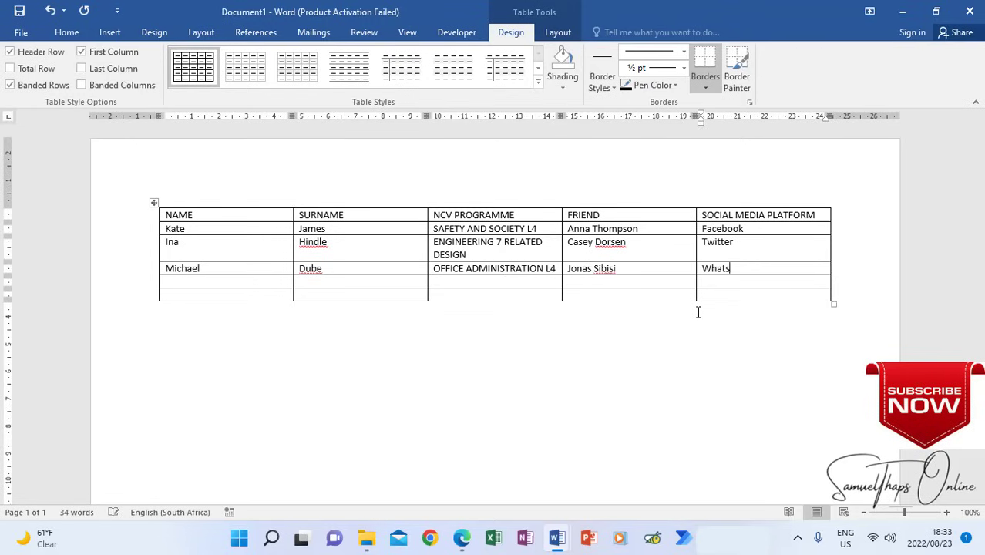
- Enter record 4 with the student's name and surname, PRIMARY HEALTH L4, the friend's full name and Messenger
{"action": "key", "text": "Tab"}
{"action": "type", "text": "Kevin"}
{"action": "key", "text": "Tab"}
{"action": "type", "text": "Katzen"}
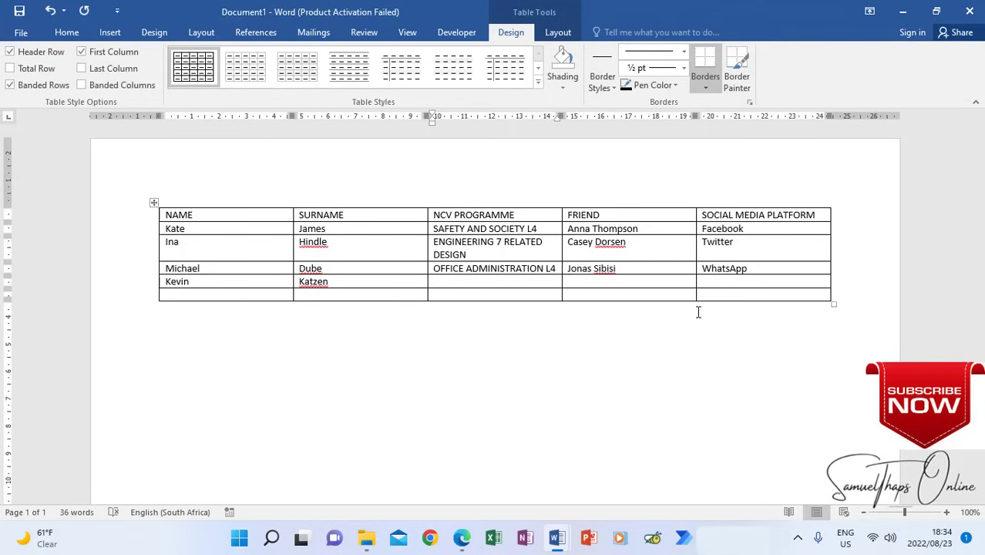
{"action": "key", "text": "Tab"}
{"action": "type", "text": "PRIMARY HEALT"}
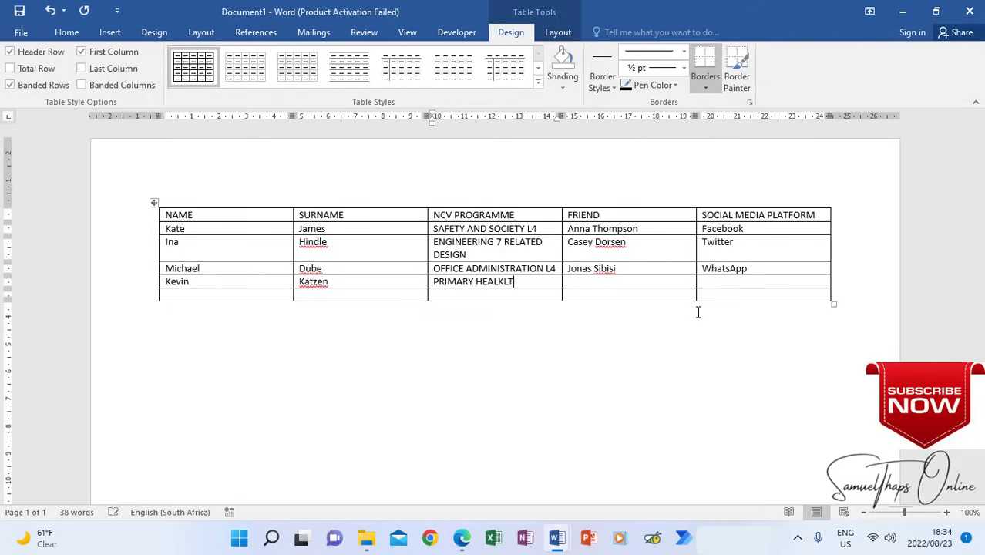
{"action": "type", "text": "H L4"}
{"action": "key", "text": "Tab"}
{"action": "type", "text": "Larr"}
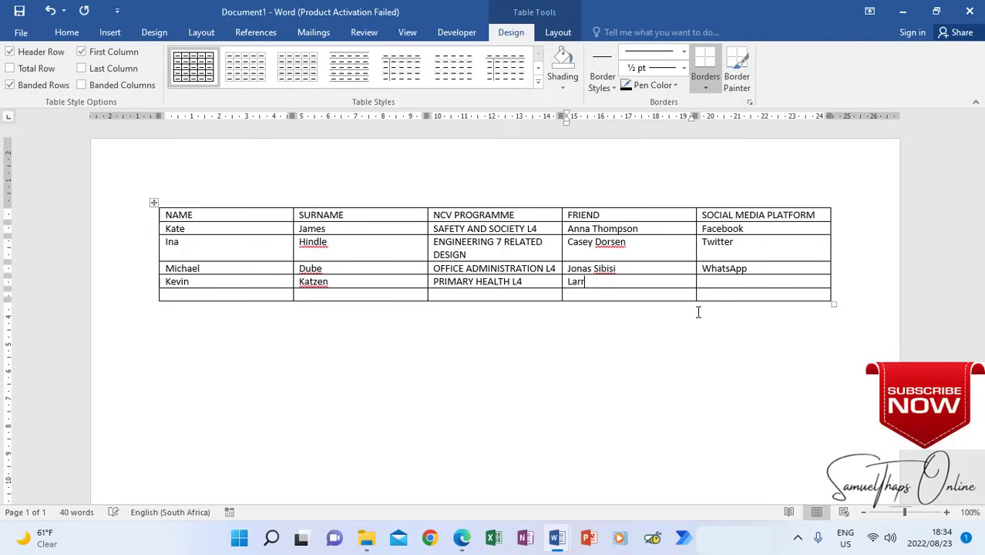
{"action": "type", "text": "y Nxuzasa"}
{"action": "key", "text": "Tab"}
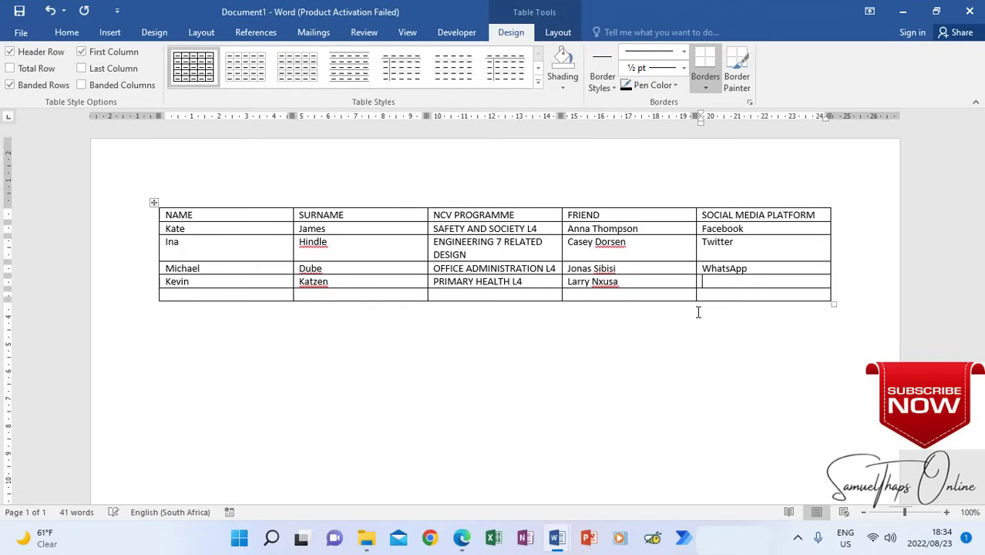
{"action": "type", "text": "Messenger"}
- Enter record 5 with the student's name and surname, HOSPITALITY L4, the friend's full name and Instagram
{"action": "key", "text": "Tab"}
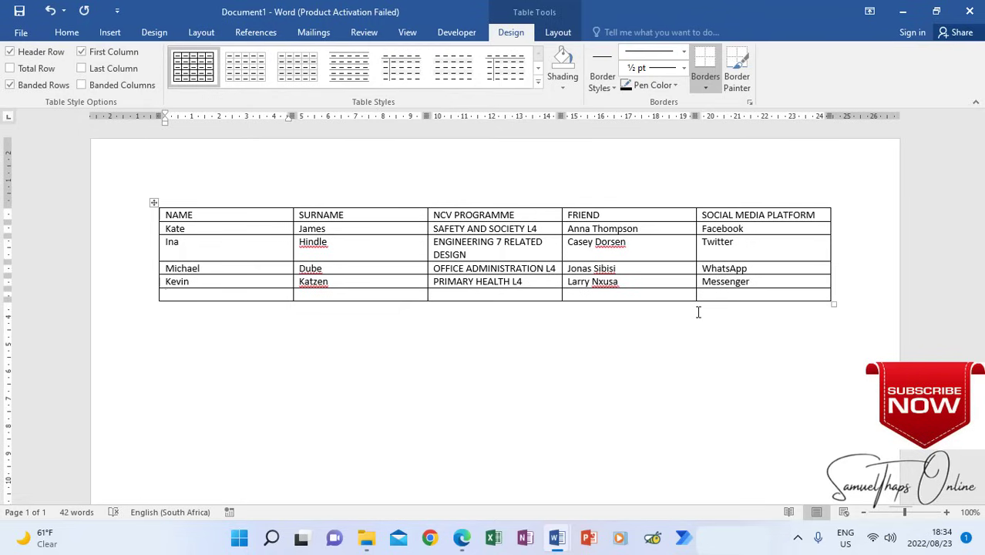
{"action": "type", "text": "Innocent"}
{"action": "key", "text": "Tab"}
{"action": "type", "text": "Manson"}
{"action": "key", "text": "Tab"}
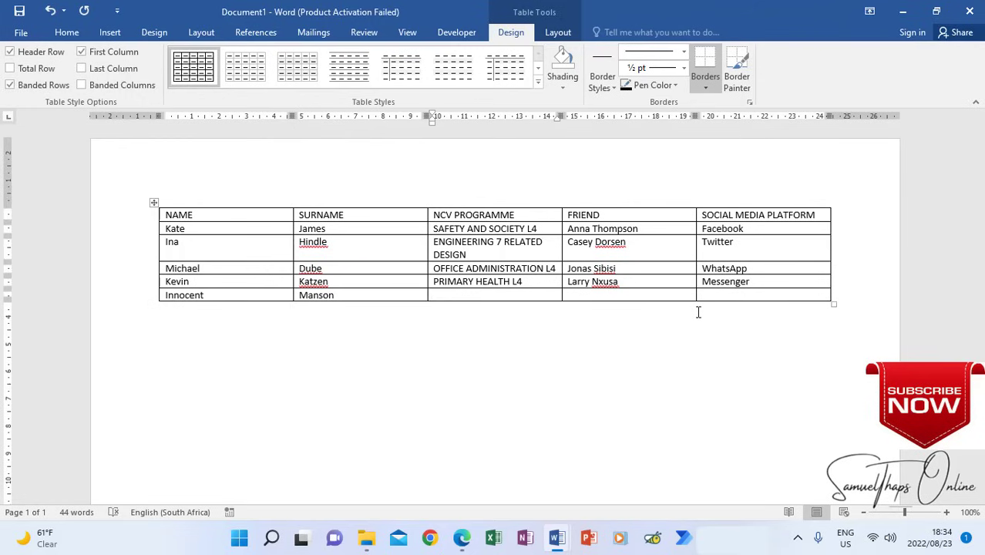
{"action": "type", "text": "HOSPITALITY L4"}
{"action": "key", "text": "Tab"}
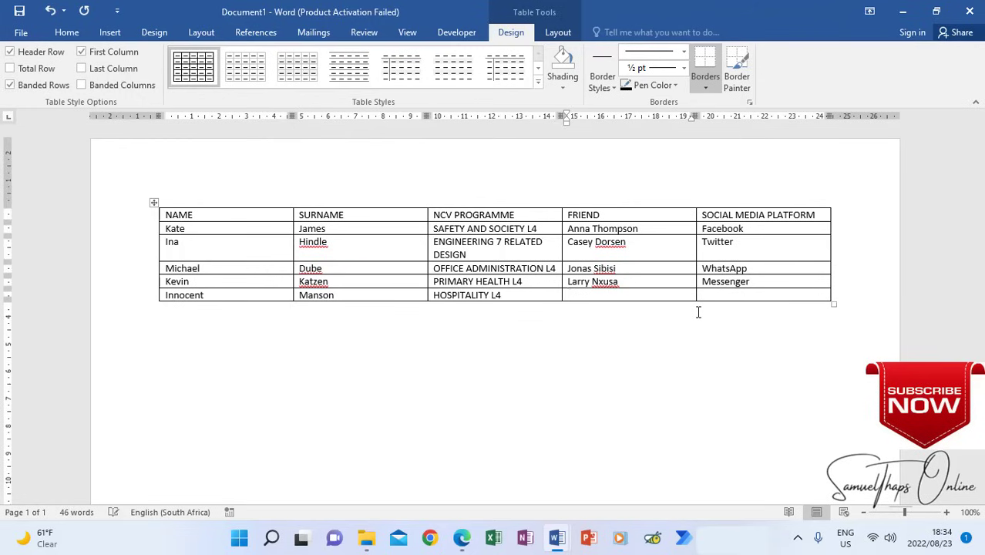
{"action": "type", "text": "Manny Joslyn"}
{"action": "key", "text": "Tab"}
{"action": "type", "text": "Instagram"}
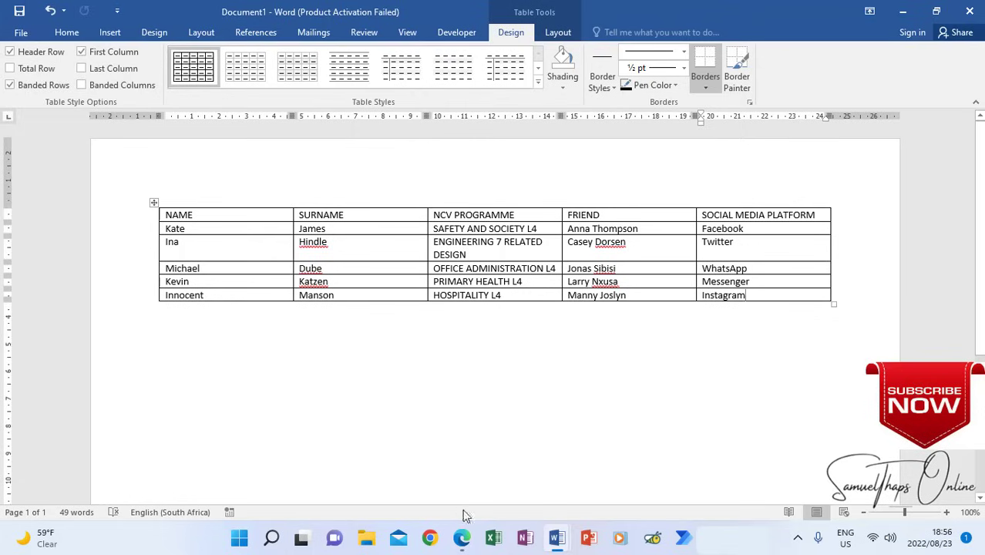
- Switch to the question paper in Edge and turn page 2 upright to read the Question 1 instructions
{"action": "left_click", "coordinate": [461, 539]}
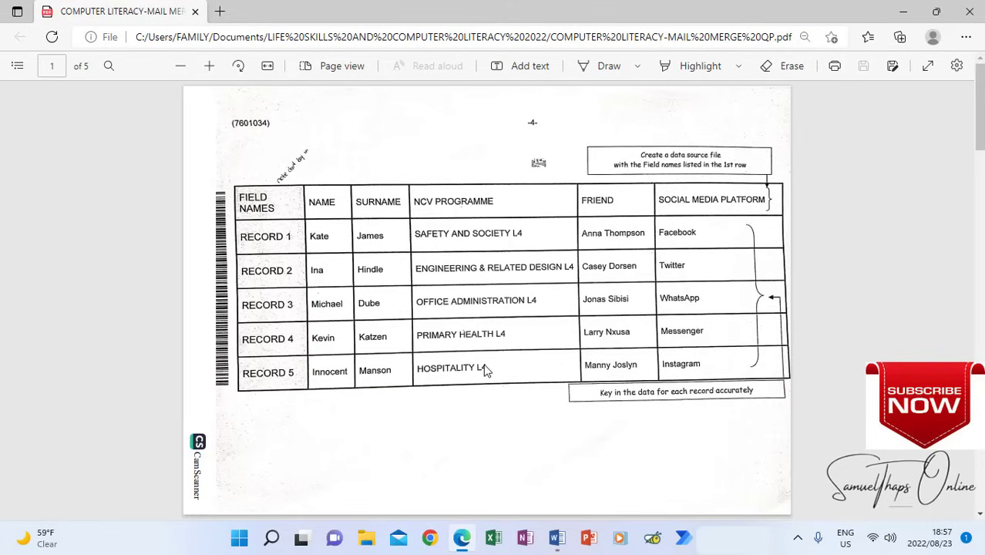
{"action": "scroll", "coordinate": [486, 370], "scroll_direction": "down", "scroll_amount": 8}
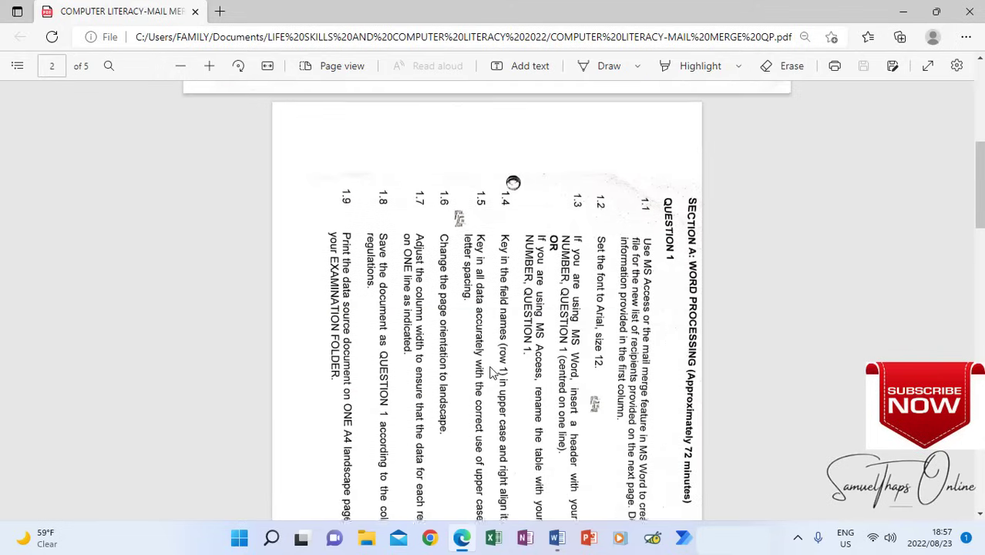
{"action": "left_click", "coordinate": [238, 66]}
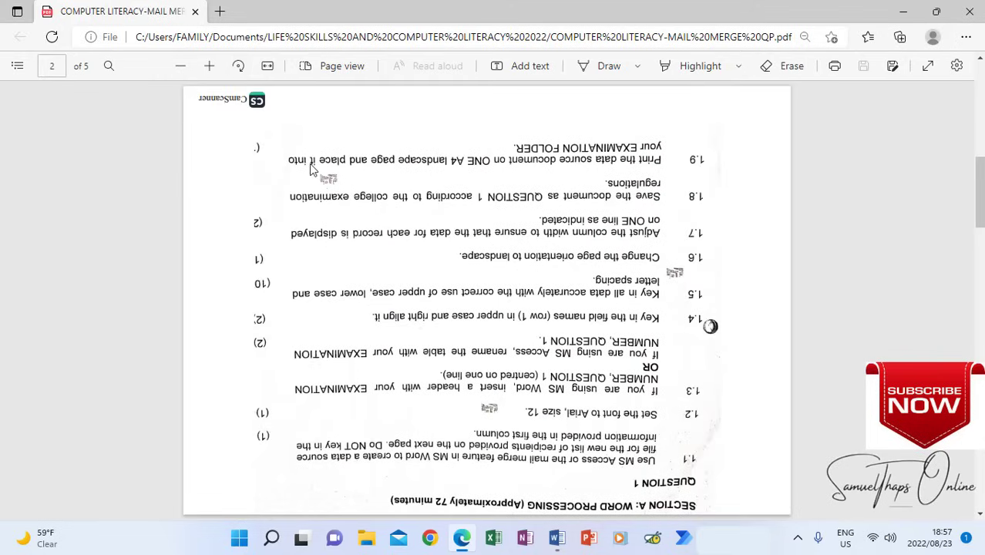
{"action": "left_click", "coordinate": [238, 65]}
{"action": "left_click", "coordinate": [238, 65]}
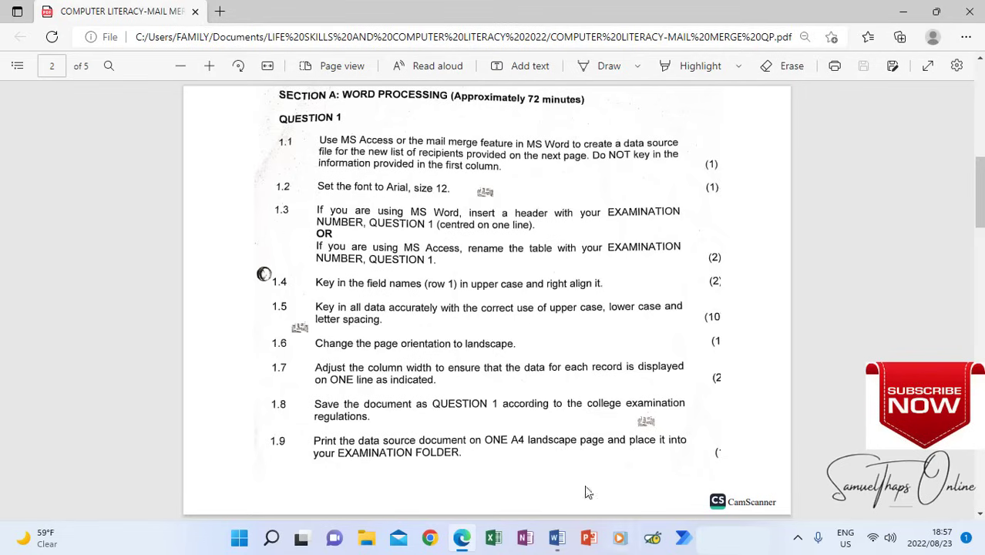
- Switch back to the Word document and set the font of the whole table to Arial, size 12
{"action": "mouse_move", "coordinate": [558, 542]}
{"action": "left_click", "coordinate": [513, 471]}
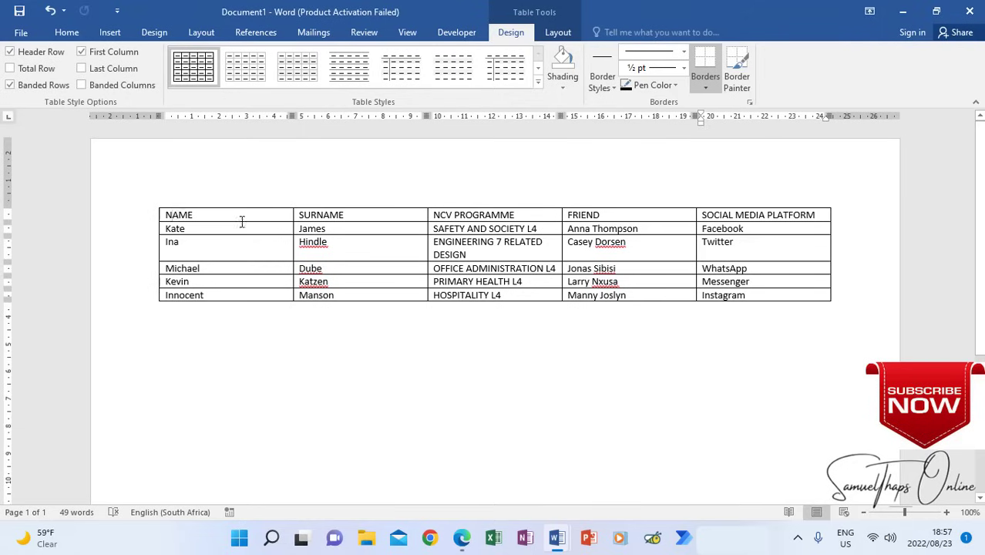
{"action": "left_click_drag", "start_coordinate": [231, 219], "coordinate": [763, 297]}
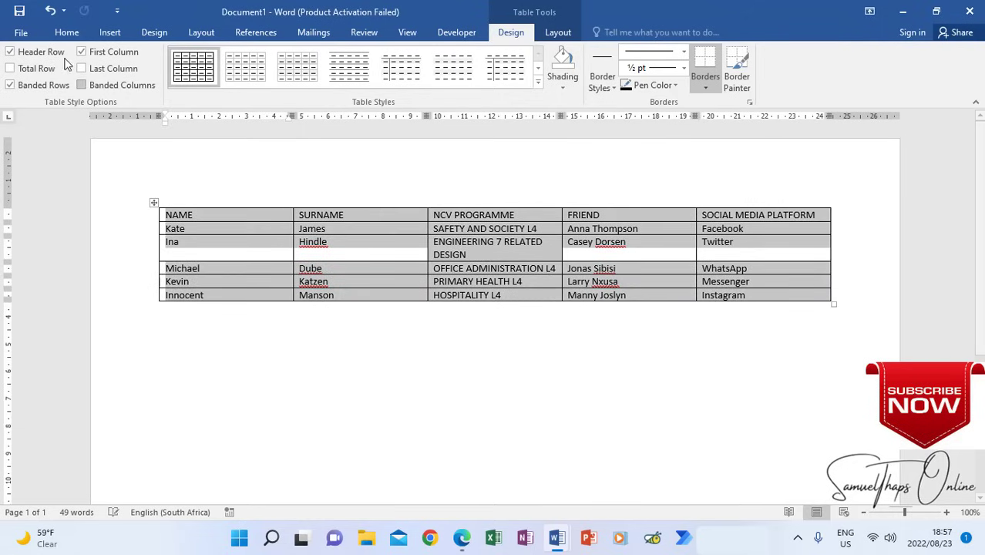
{"action": "left_click", "coordinate": [68, 33]}
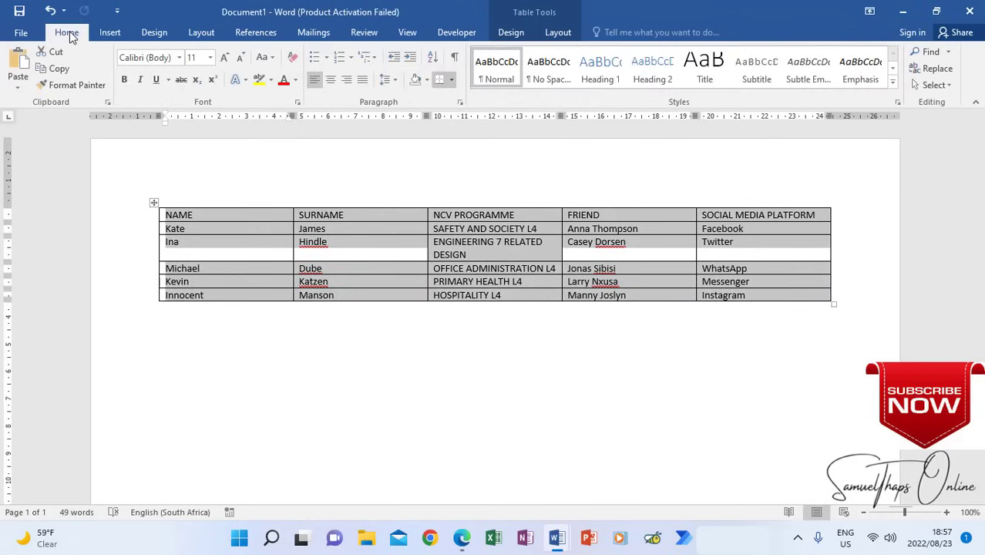
{"action": "left_click", "coordinate": [177, 60]}
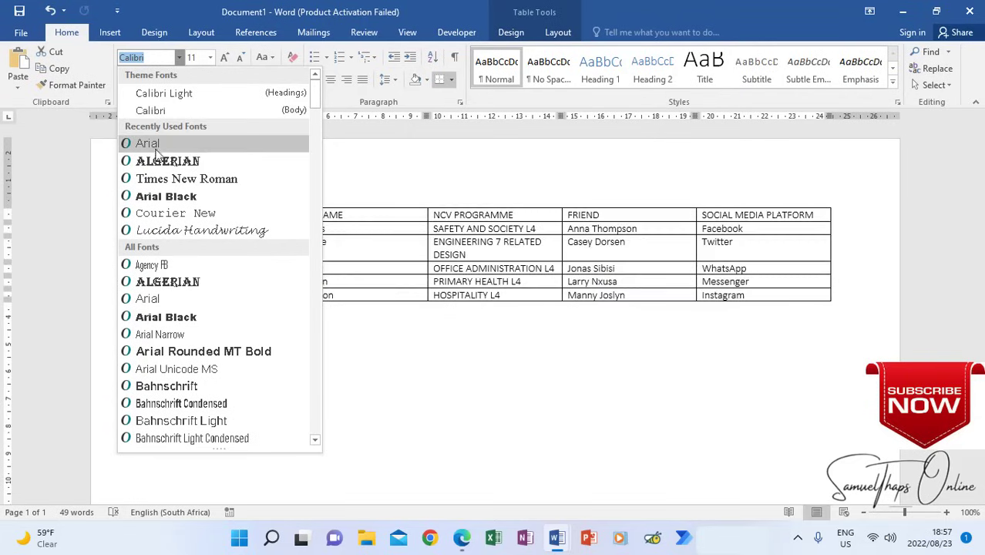
{"action": "left_click", "coordinate": [147, 143]}
{"action": "left_click", "coordinate": [210, 58]}
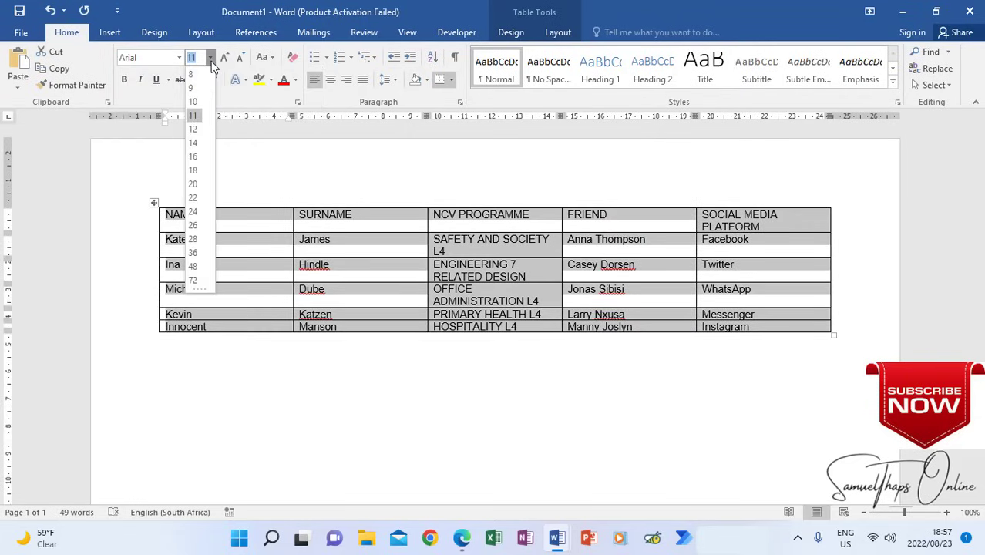
{"action": "left_click", "coordinate": [194, 129]}
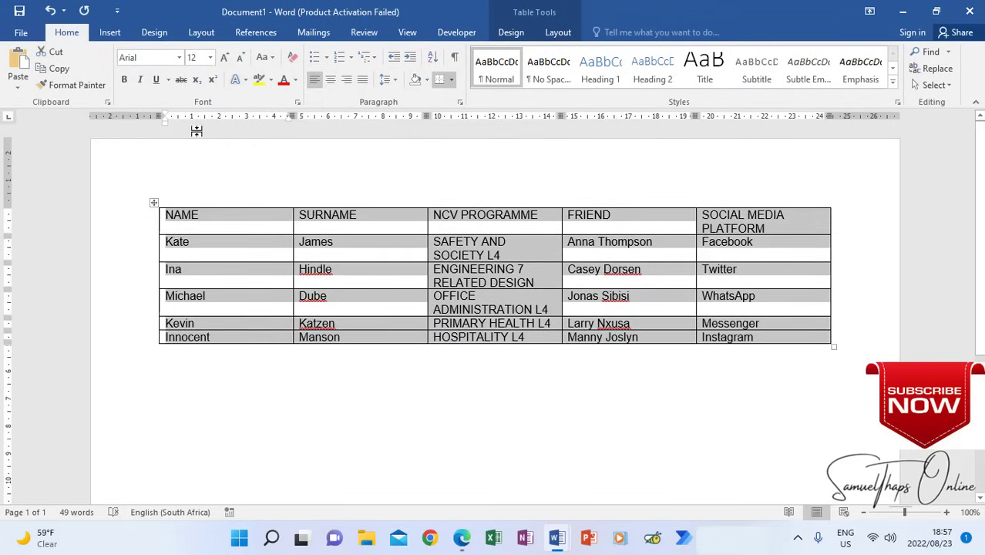
{"action": "left_click", "coordinate": [343, 279]}
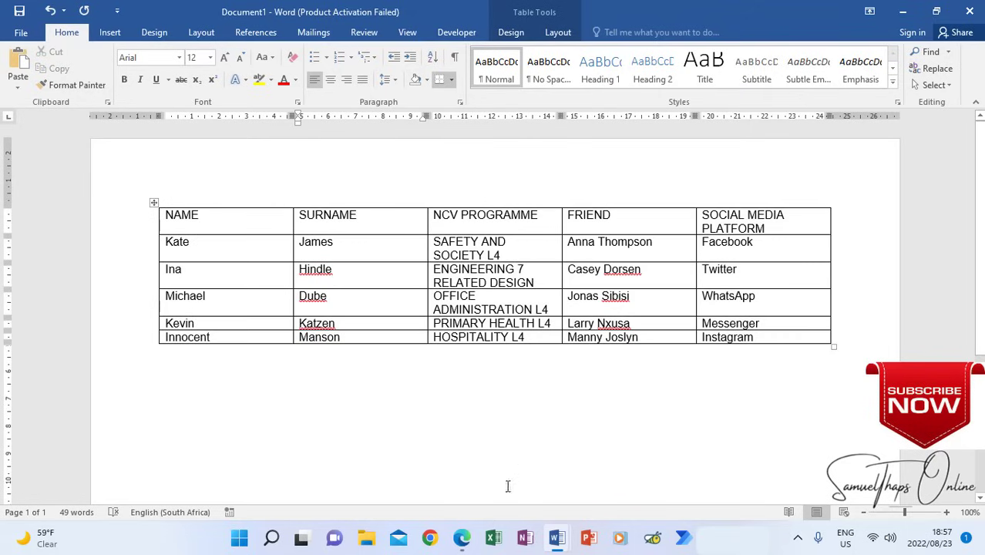
- Consult the header instruction 1.3 in the question paper in Edge and return to the Word document
{"action": "left_click", "coordinate": [461, 539]}
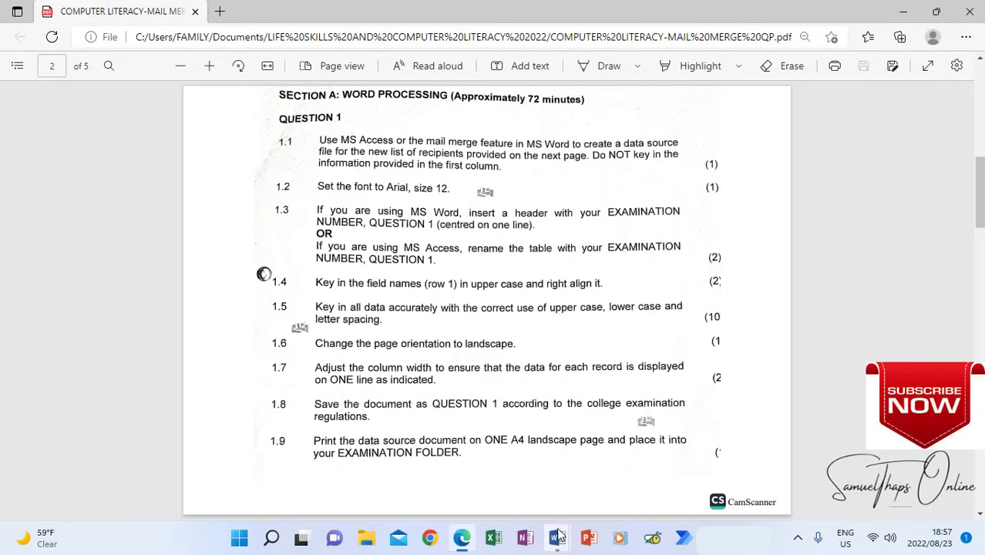
{"action": "mouse_move", "coordinate": [560, 536]}
{"action": "left_click", "coordinate": [510, 468]}
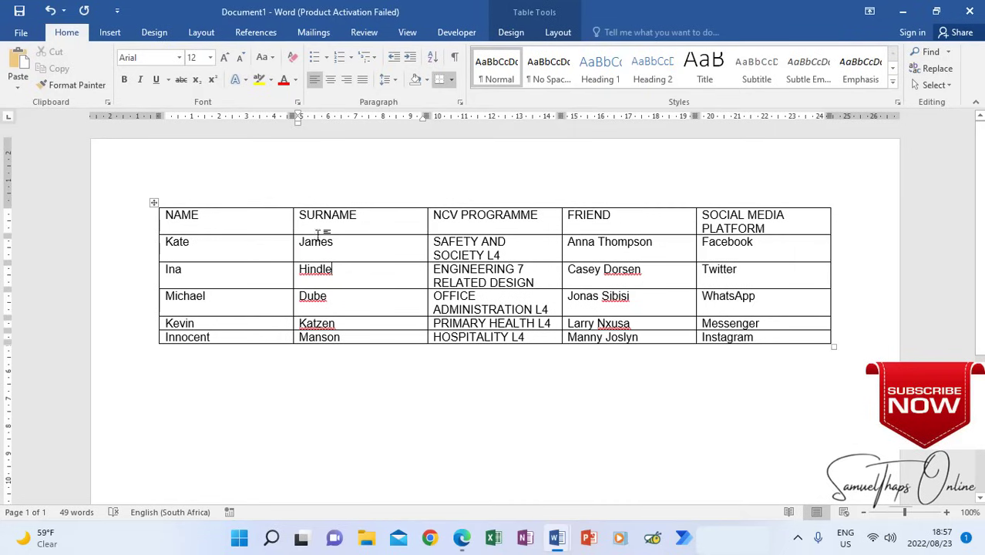
- Open the page header for editing and insert the built-in Blank (Three Columns) header
{"action": "left_click", "coordinate": [125, 279]}
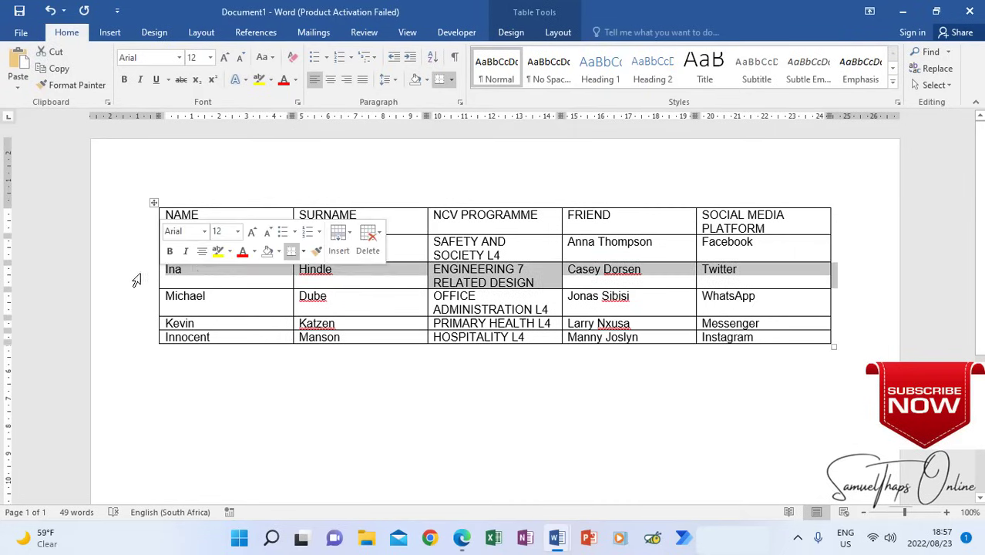
{"action": "left_click", "coordinate": [242, 285]}
{"action": "left_click", "coordinate": [410, 170]}
{"action": "double_click", "coordinate": [411, 172]}
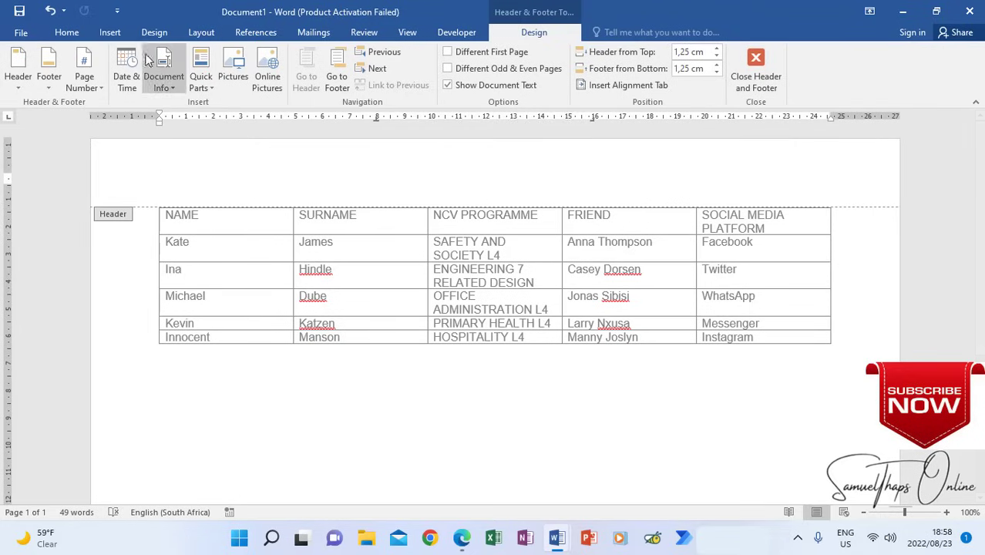
{"action": "left_click", "coordinate": [110, 34]}
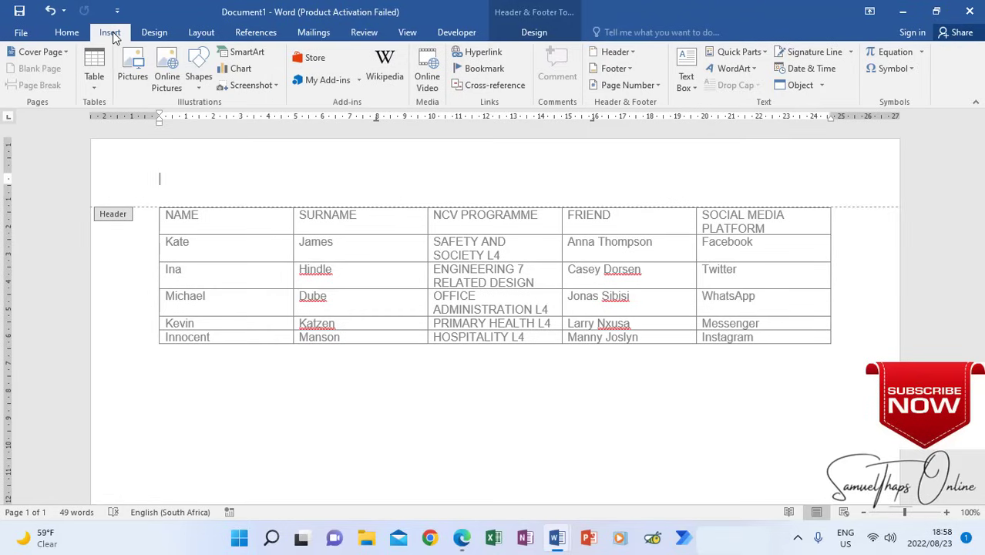
{"action": "left_click", "coordinate": [619, 52]}
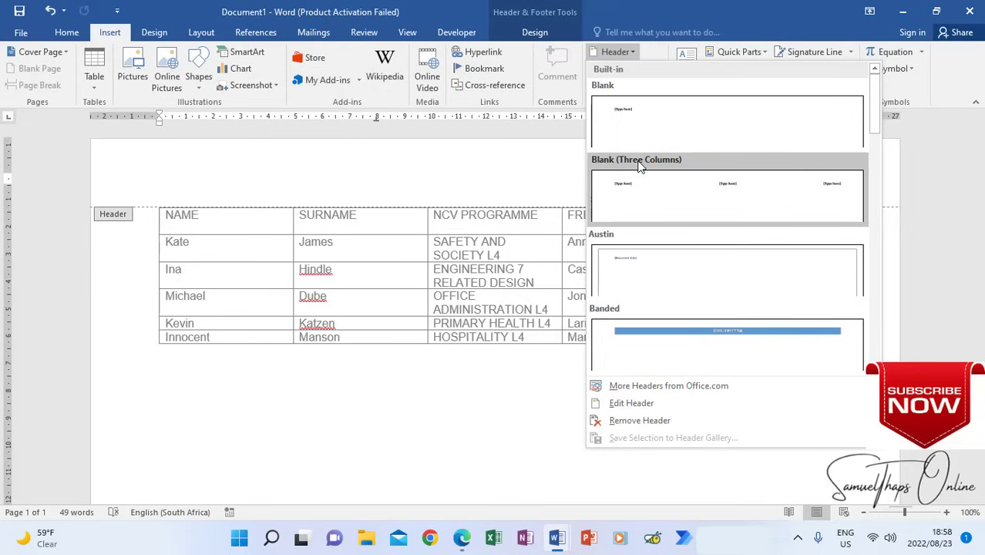
{"action": "left_click", "coordinate": [736, 197]}
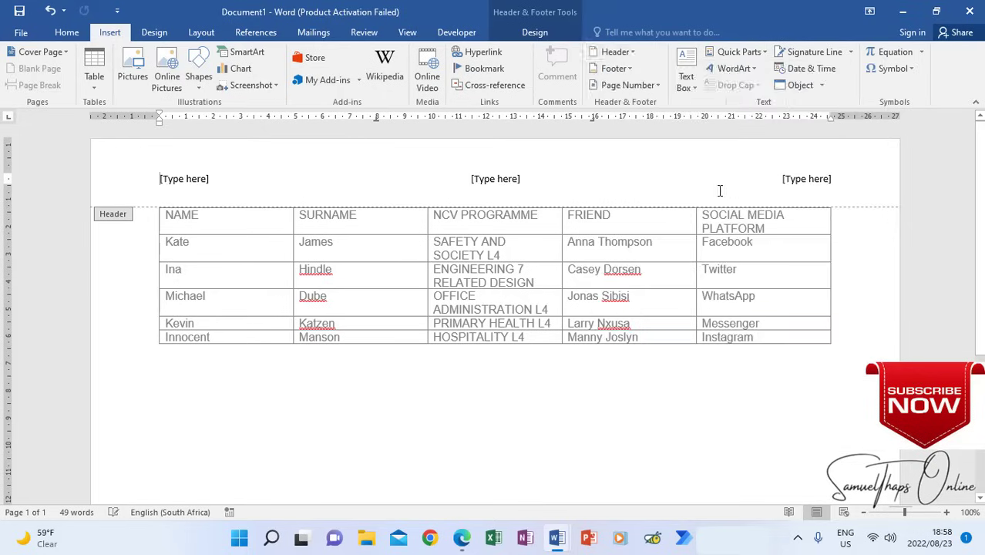
- Delete the first and third text placeholders from the header, keeping only the centre one
{"action": "left_click", "coordinate": [495, 178]}
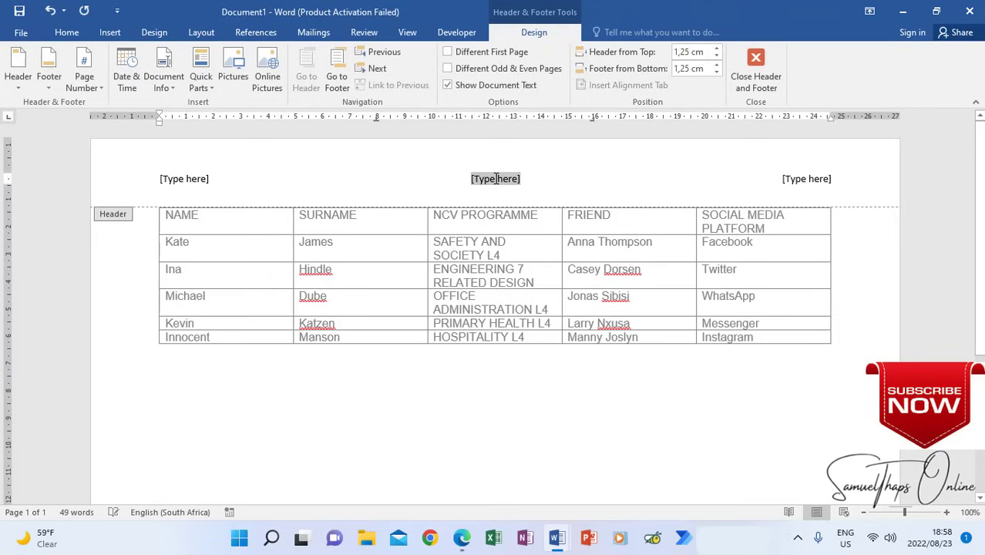
{"action": "left_click", "coordinate": [187, 179]}
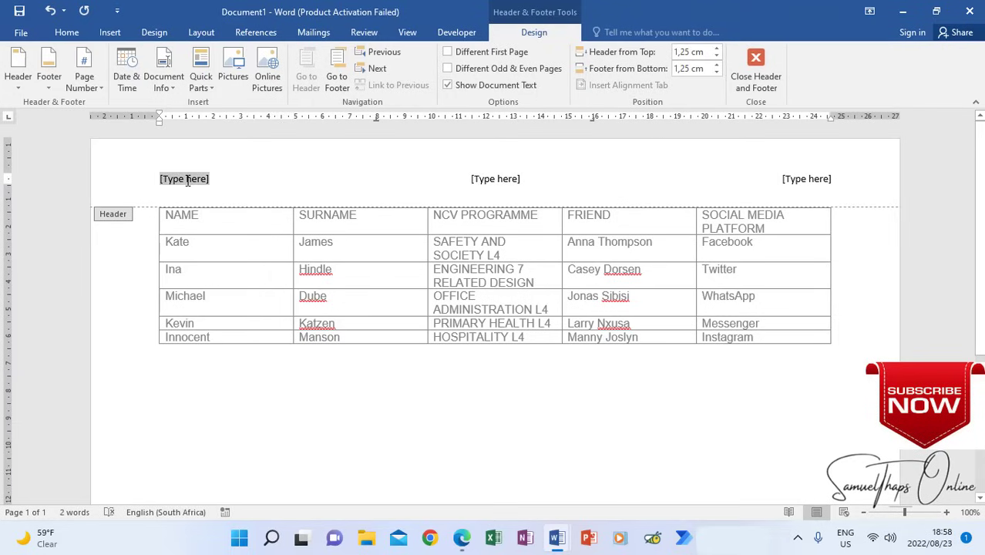
{"action": "key", "text": "Delete"}
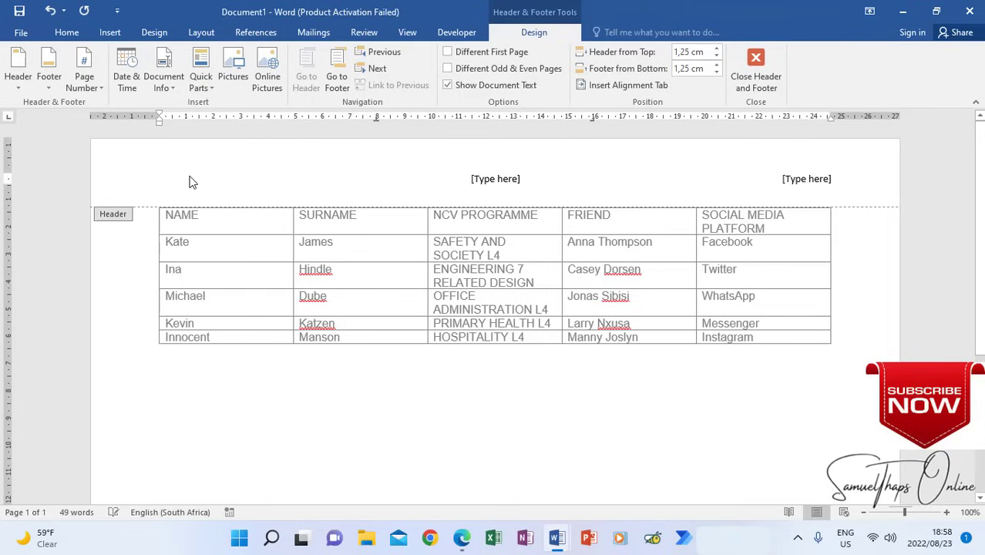
{"action": "left_click", "coordinate": [802, 178]}
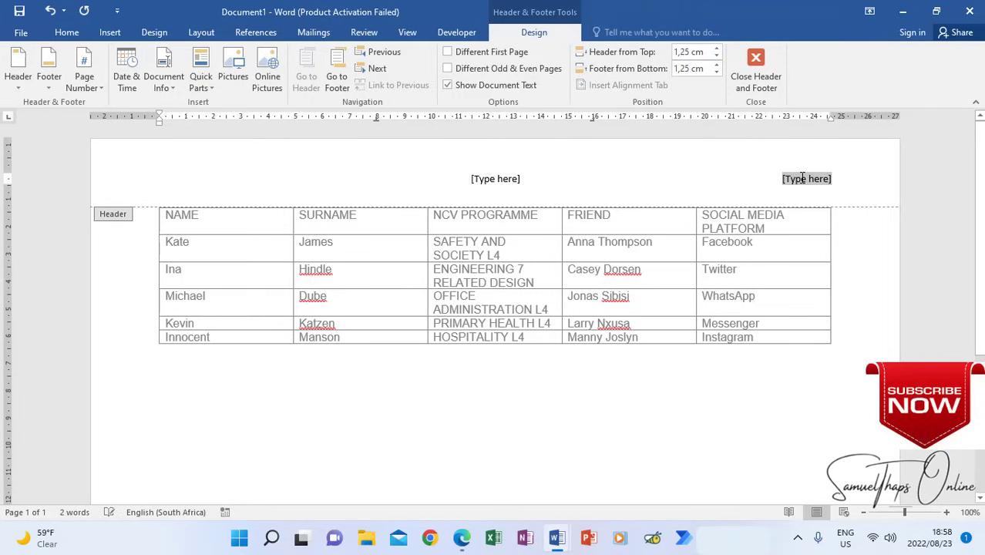
{"action": "key", "text": "Delete"}
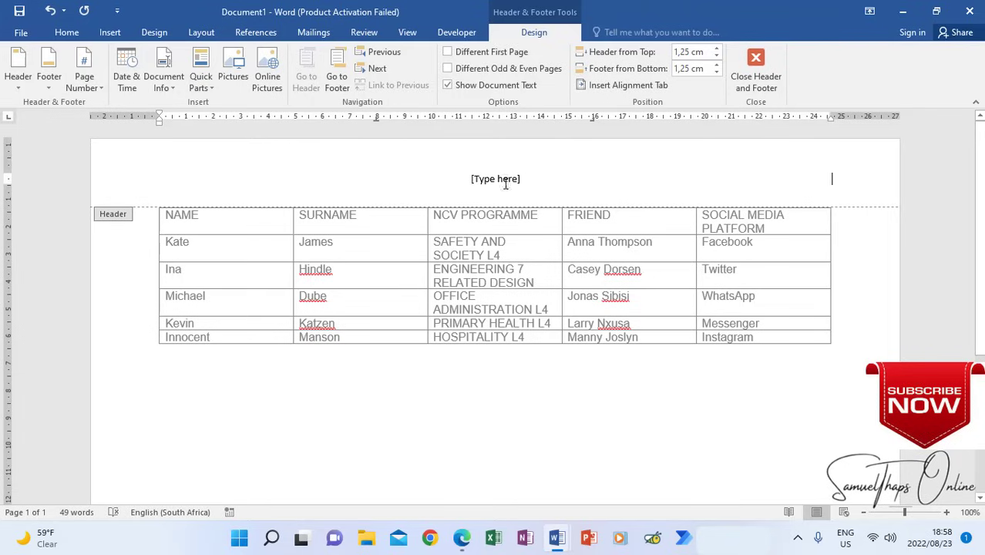
- Replace the header's centre placeholder with EXAMINATION NUMBER and enter QUESTION 1 on the line beneath it
{"action": "left_click", "coordinate": [485, 178]}
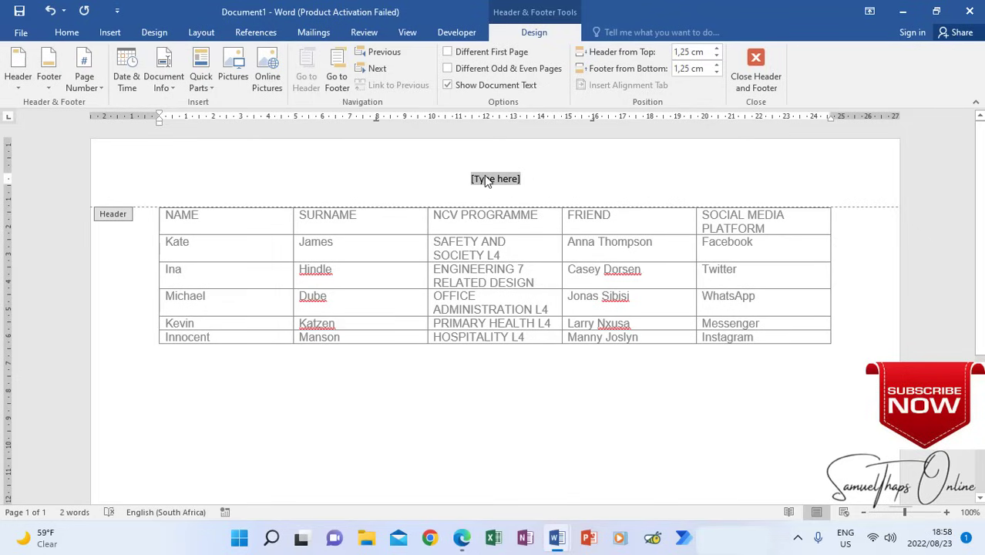
{"action": "type", "text": "EXAM"}
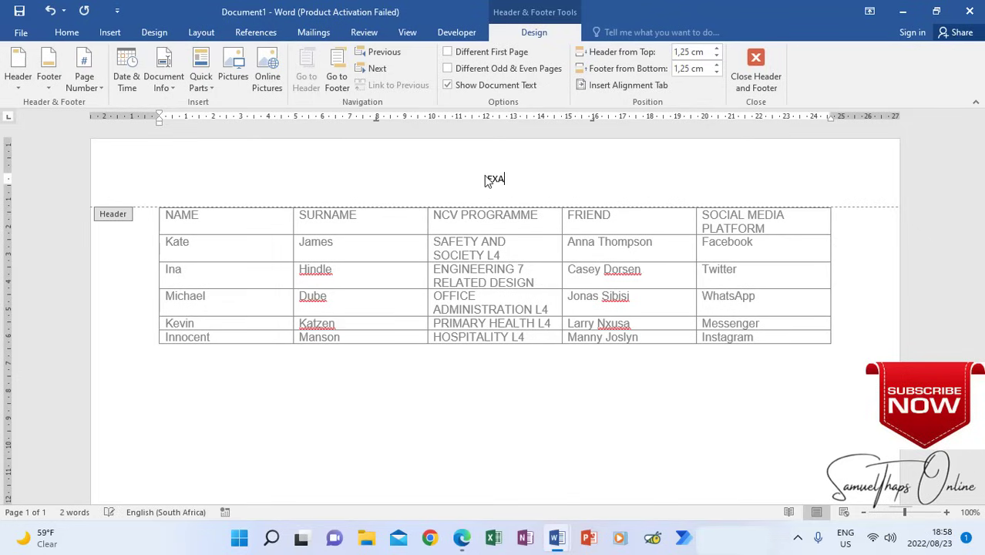
{"action": "type", "text": "INI"}
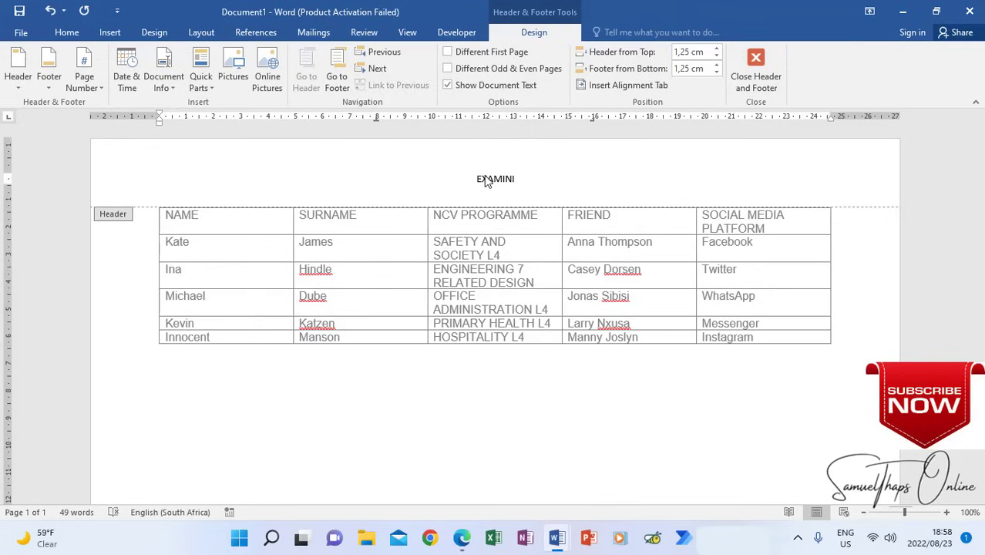
{"action": "key", "text": "BackSpace"}
{"action": "type", "text": "ATION NUMBER"}
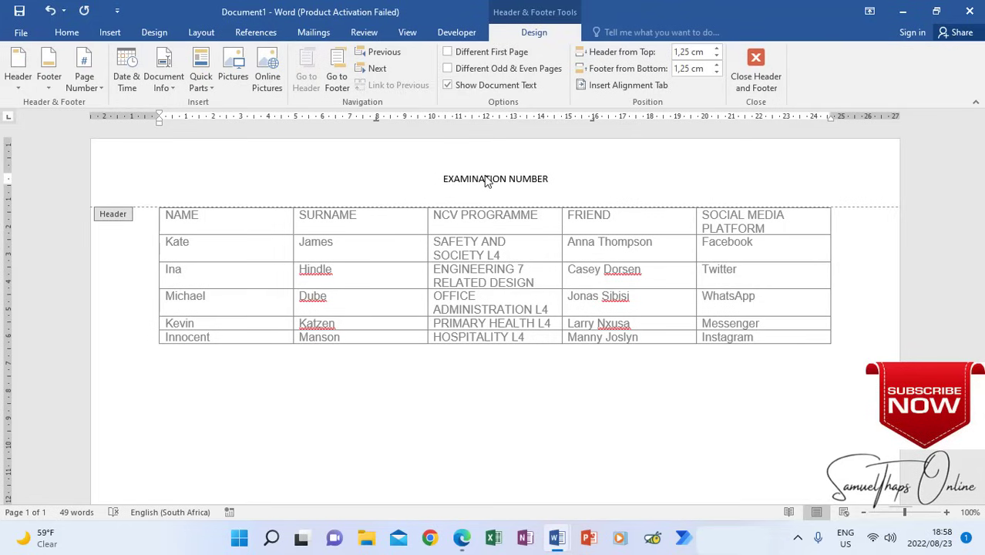
{"action": "key", "text": "Return"}
{"action": "double_click", "coordinate": [492, 193]}
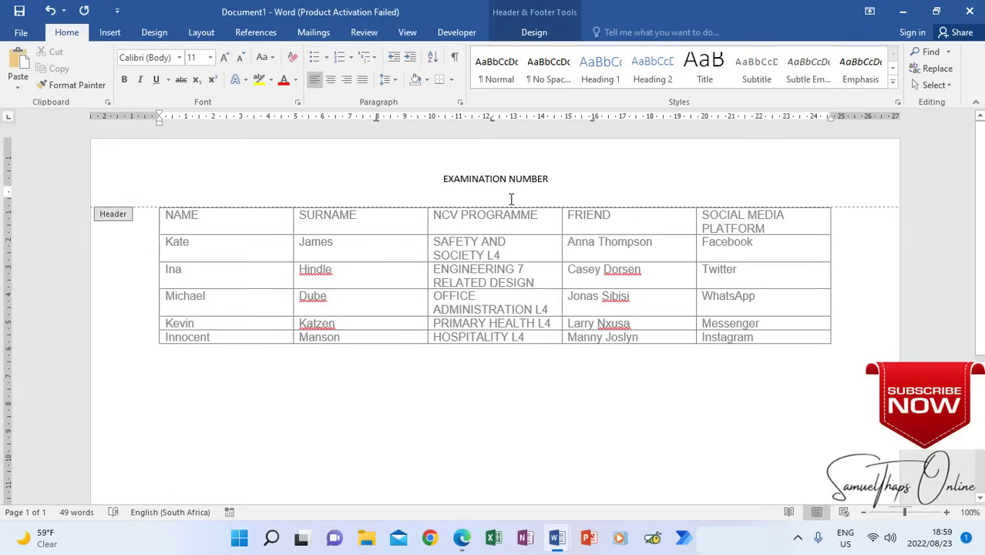
{"action": "type", "text": "QUESTION 1"}
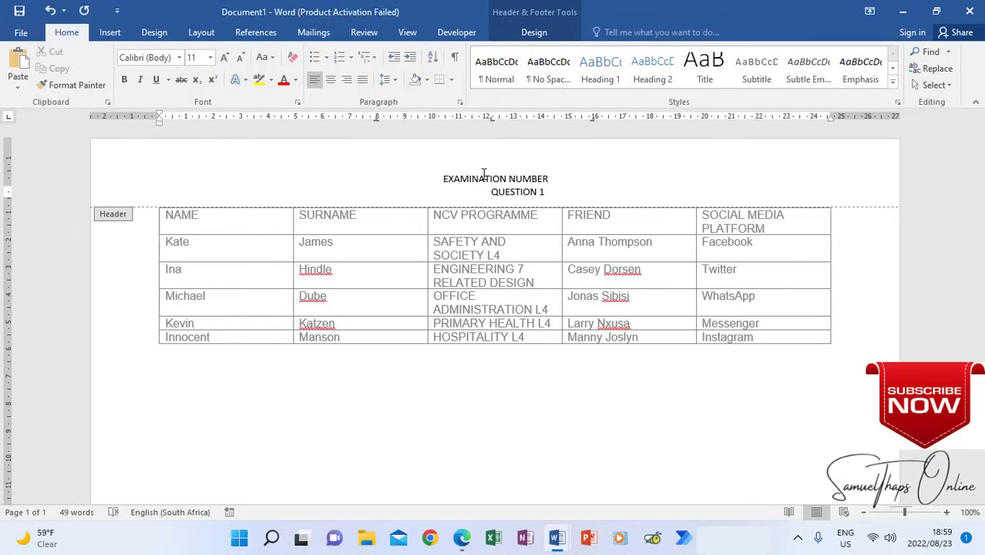
- Try to realign QUESTION 1 beneath EXAMINATION NUMBER by removing the spacing before it, and undo that change
{"action": "left_click_drag", "start_coordinate": [543, 194], "coordinate": [497, 188]}
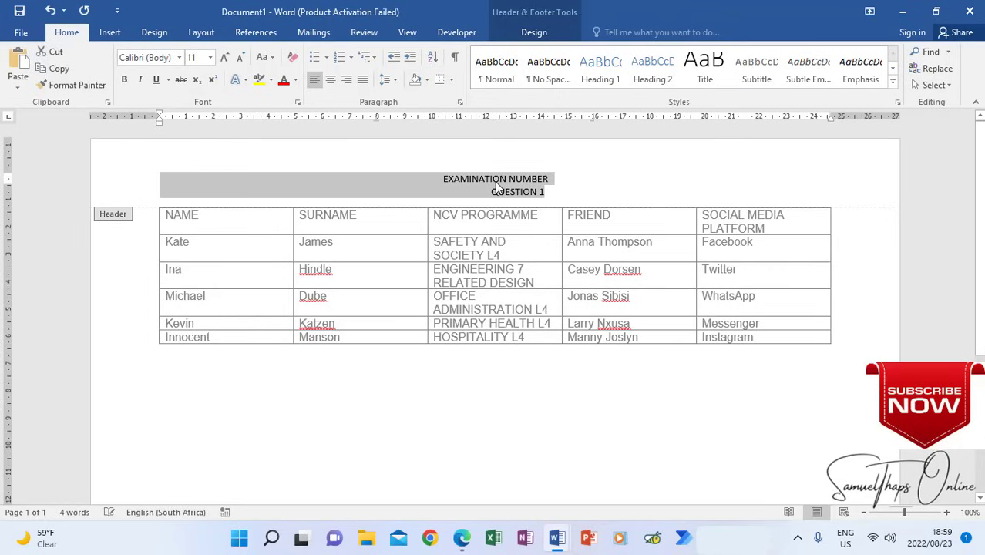
{"action": "left_click", "coordinate": [495, 183]}
{"action": "left_click", "coordinate": [491, 193]}
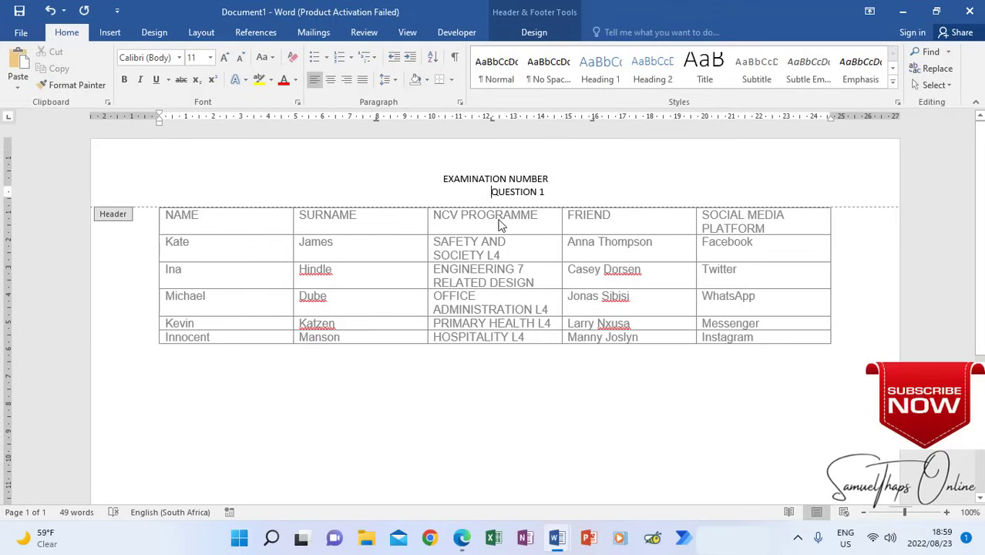
{"action": "key", "text": "BackSpace"}
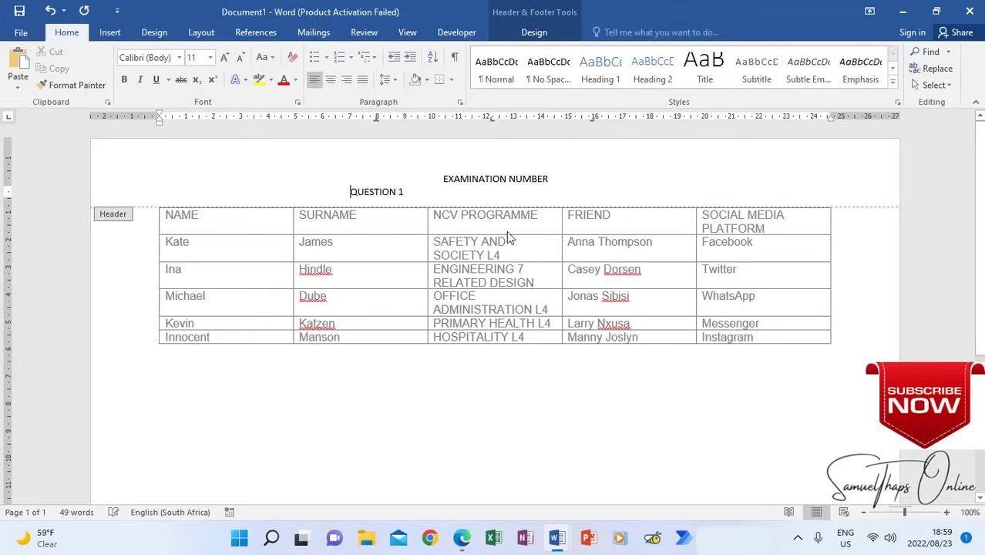
{"action": "key", "text": "ctrl+z"}
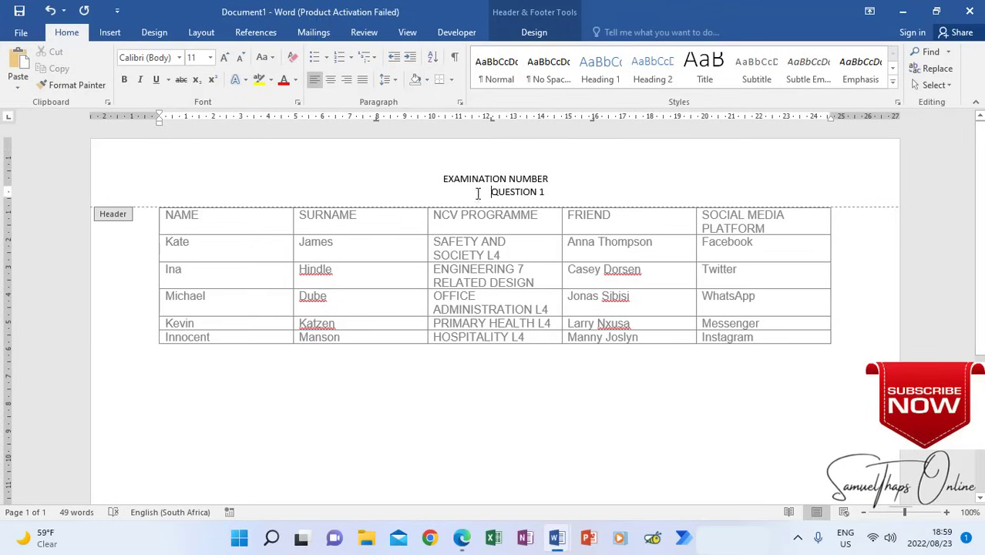
{"action": "left_click_drag", "start_coordinate": [445, 179], "coordinate": [550, 187]}
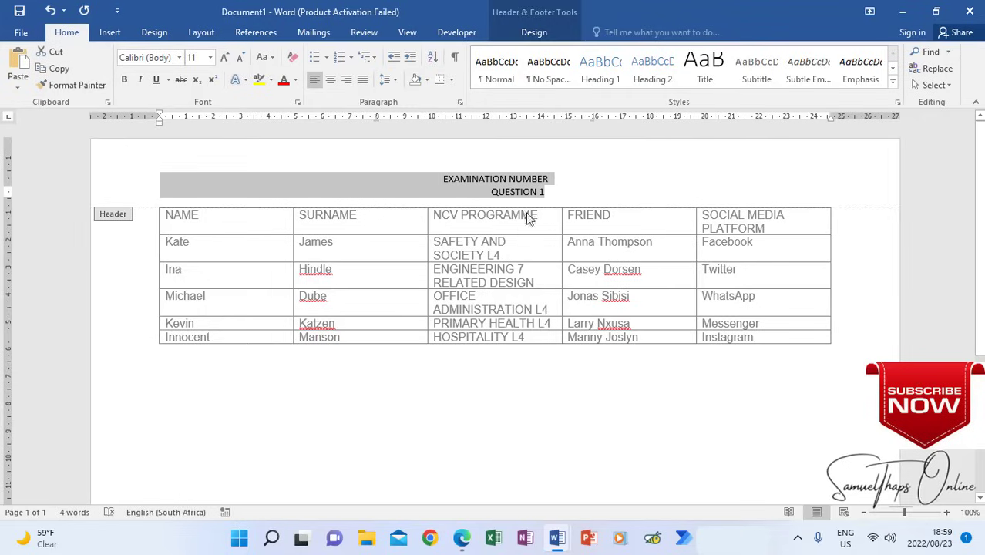
{"action": "left_click", "coordinate": [562, 178]}
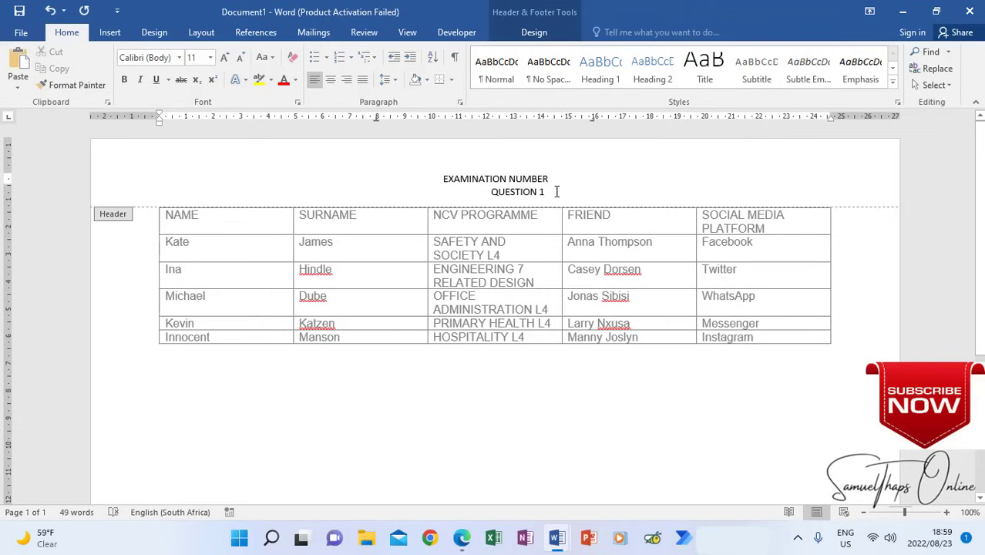
- Close header editing to return to the table, and switch to the question paper in Edge for the next Question 1 instructions
{"action": "left_click", "coordinate": [534, 34]}
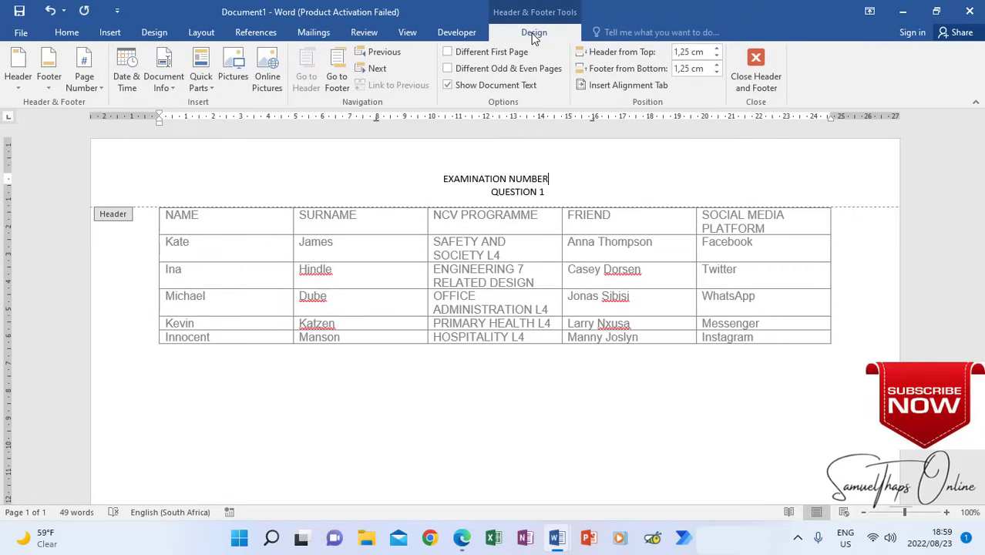
{"action": "left_click", "coordinate": [746, 82]}
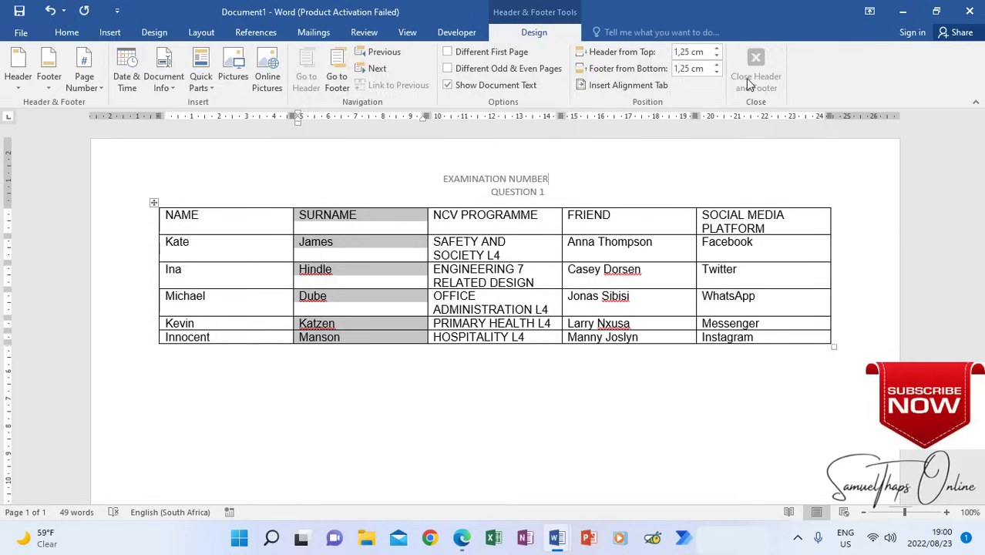
{"action": "left_click", "coordinate": [352, 281]}
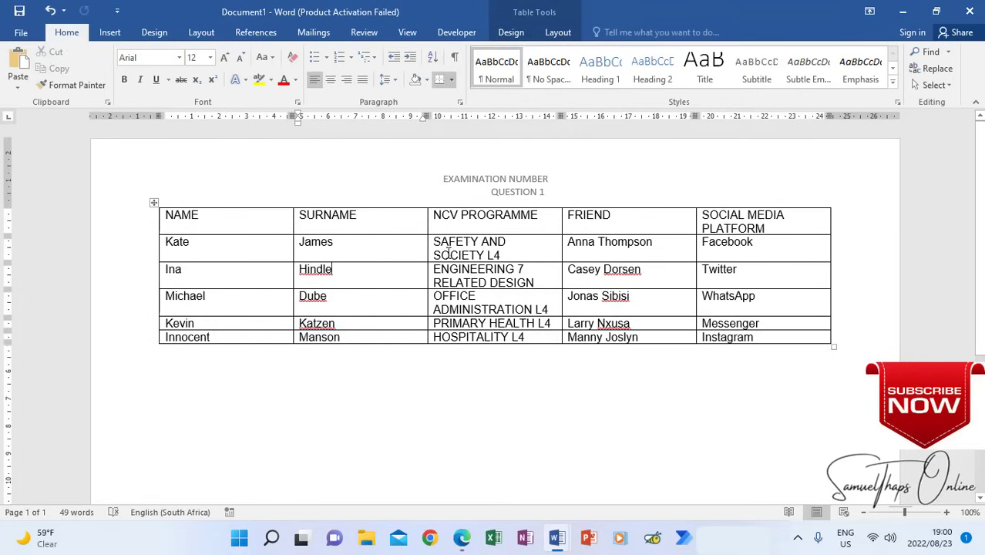
{"action": "left_click", "coordinate": [462, 538]}
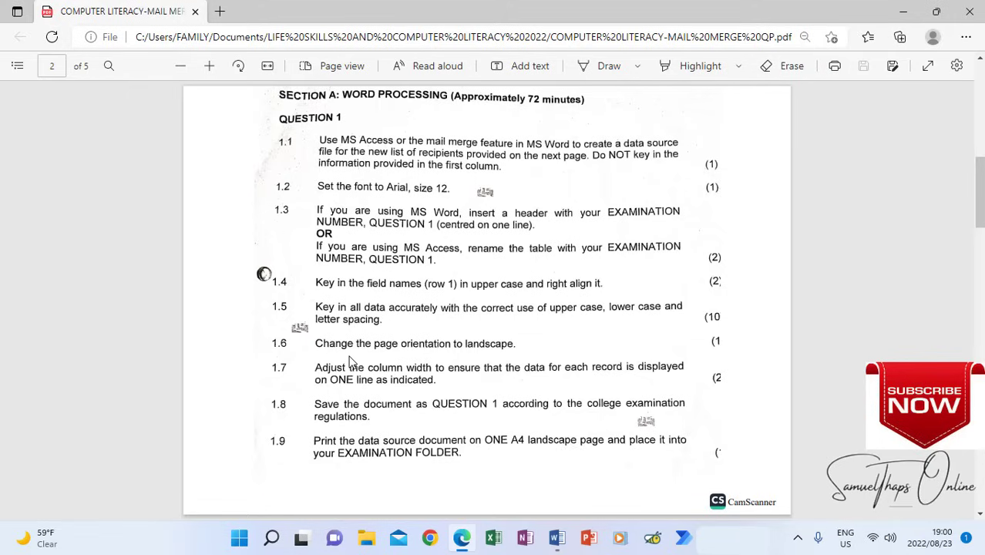
- Switch to the data source table in Word's Document1 and set the page orientation to landscape
{"action": "mouse_move", "coordinate": [554, 537]}
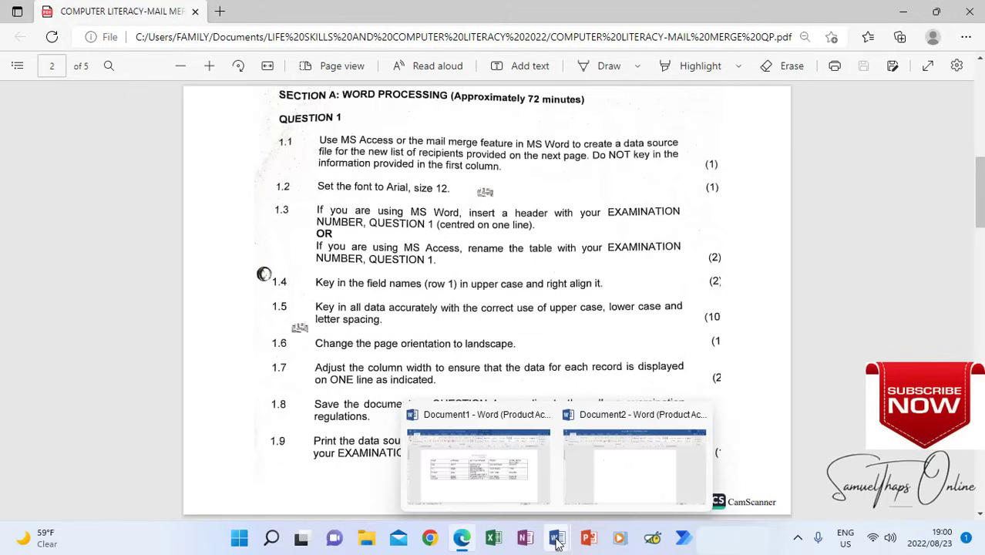
{"action": "left_click", "coordinate": [502, 484]}
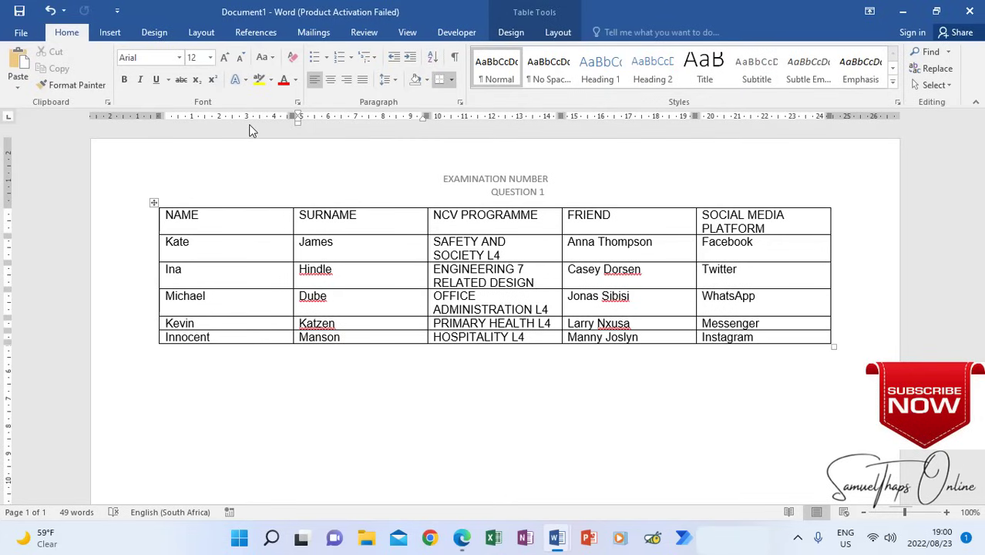
{"action": "left_click", "coordinate": [201, 33]}
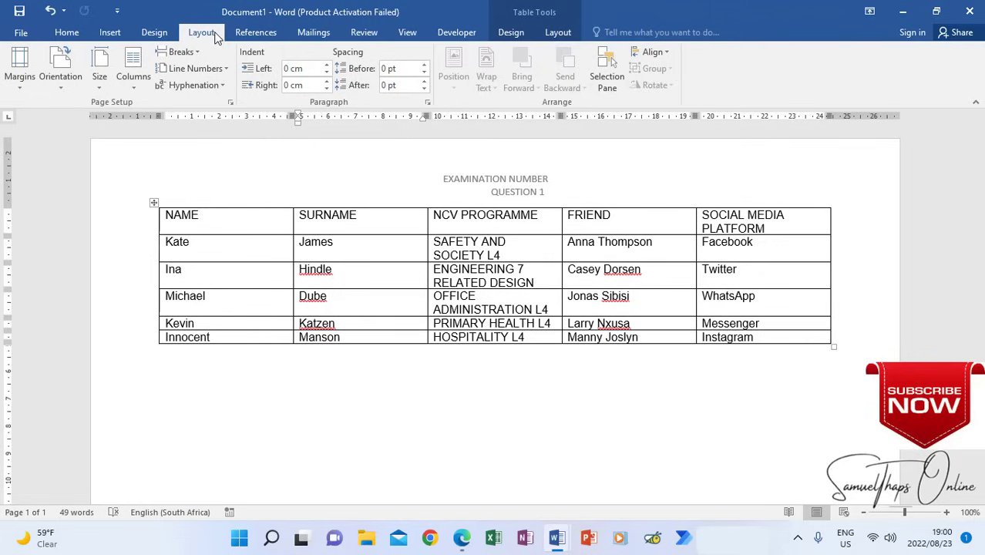
{"action": "left_click", "coordinate": [60, 82]}
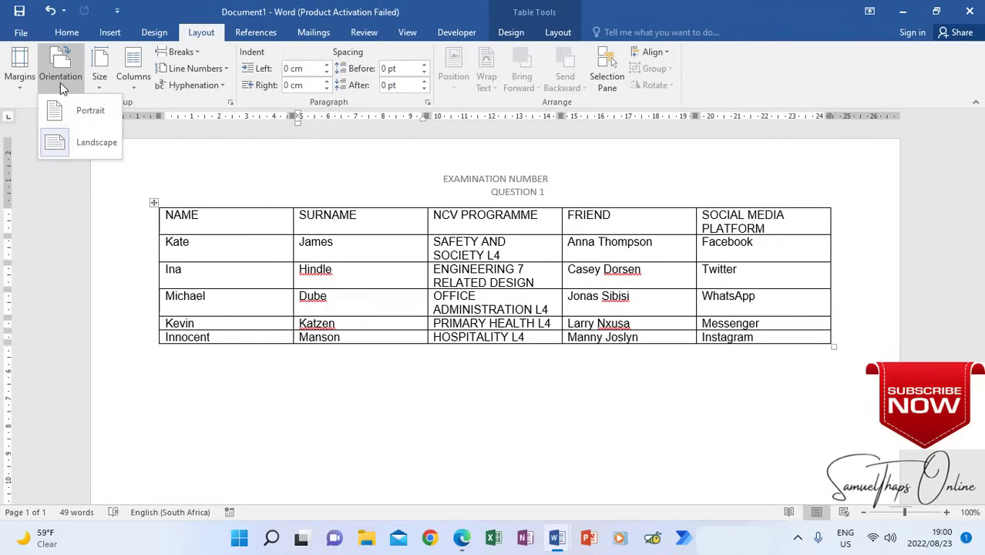
{"action": "left_click", "coordinate": [82, 147]}
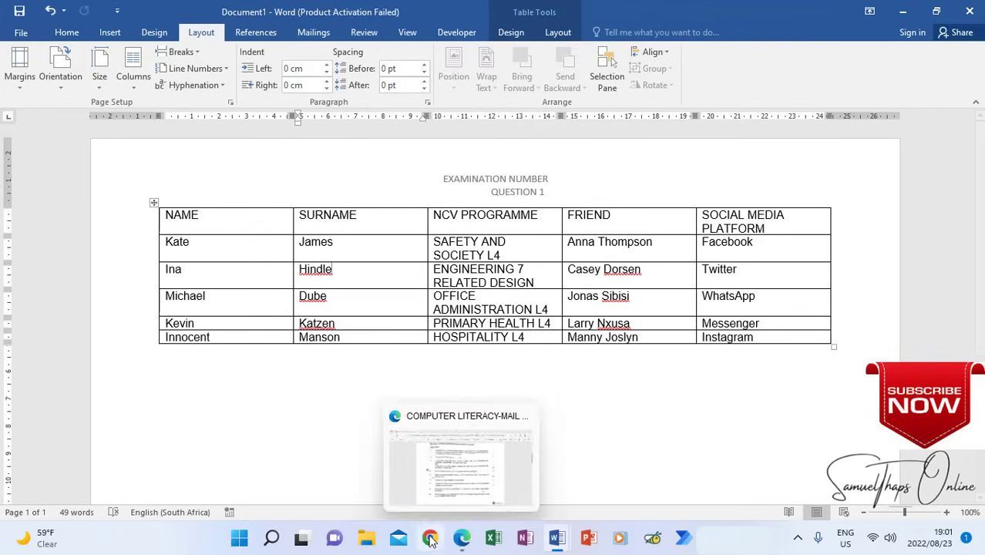
- Read instruction 1.7 in the question paper in Edge and compare the paper's rotated recipient table with the wrapped entries in the Word table
{"action": "left_click", "coordinate": [462, 539]}
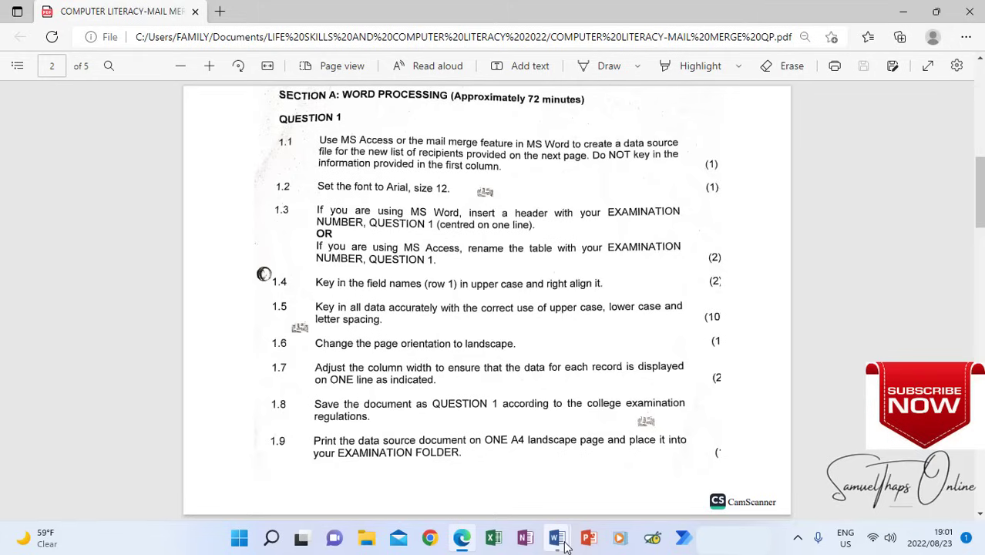
{"action": "mouse_move", "coordinate": [559, 544]}
{"action": "left_click", "coordinate": [518, 500]}
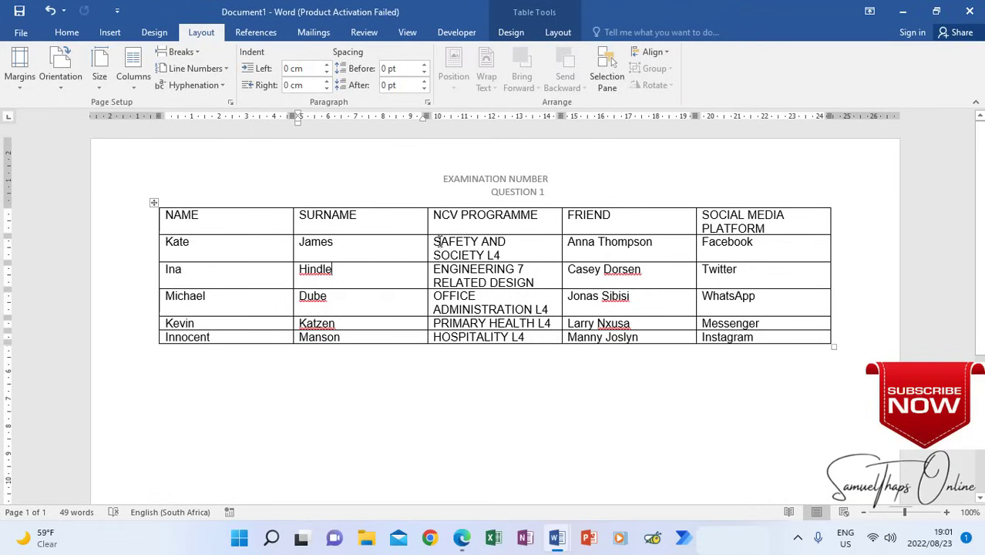
{"action": "left_click_drag", "start_coordinate": [436, 242], "coordinate": [502, 255]}
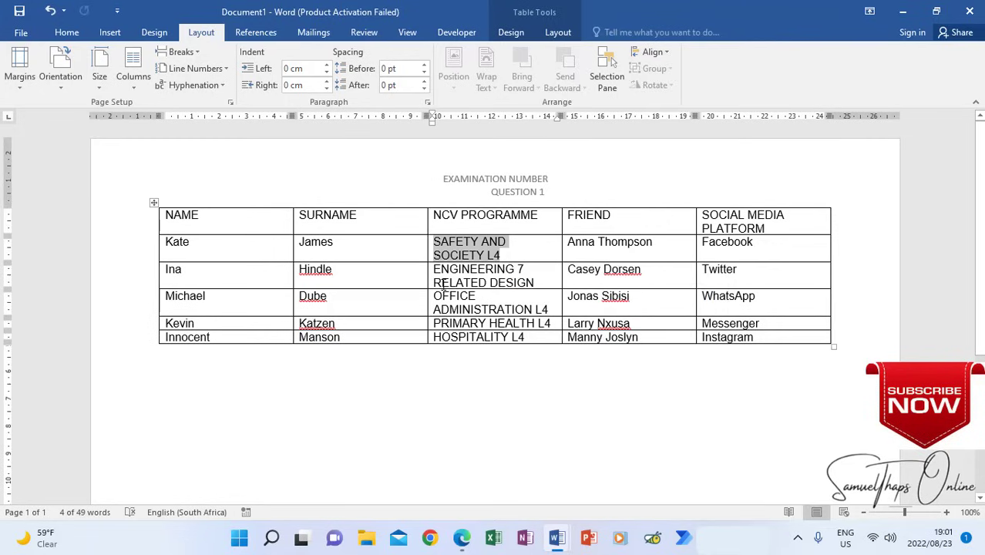
{"action": "left_click", "coordinate": [462, 538]}
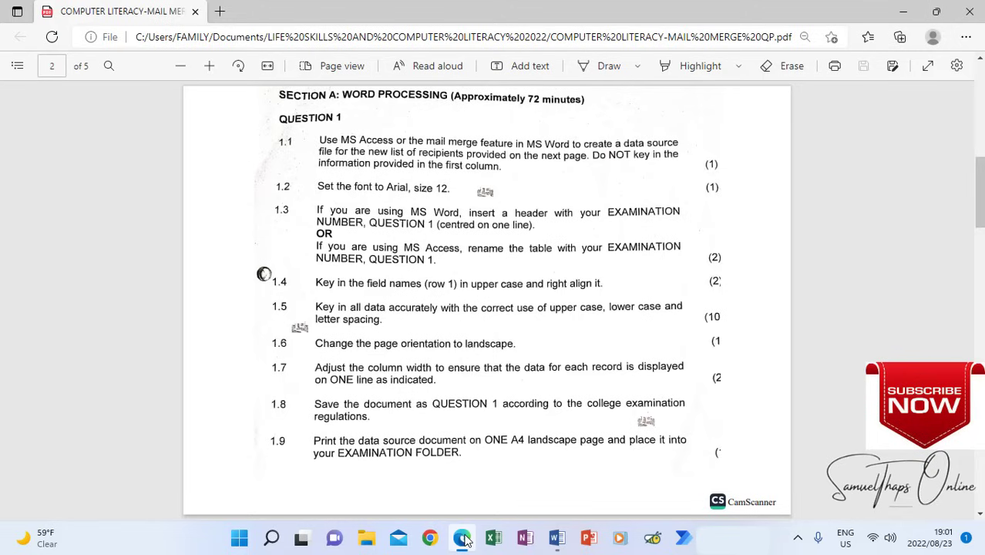
{"action": "scroll", "coordinate": [490, 435], "scroll_direction": "up", "scroll_amount": 6}
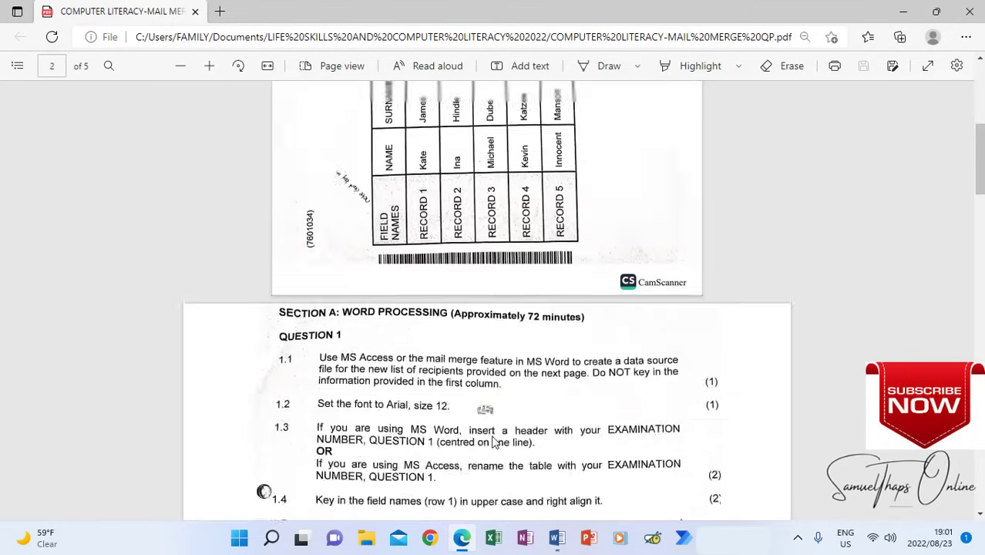
{"action": "left_click", "coordinate": [238, 67]}
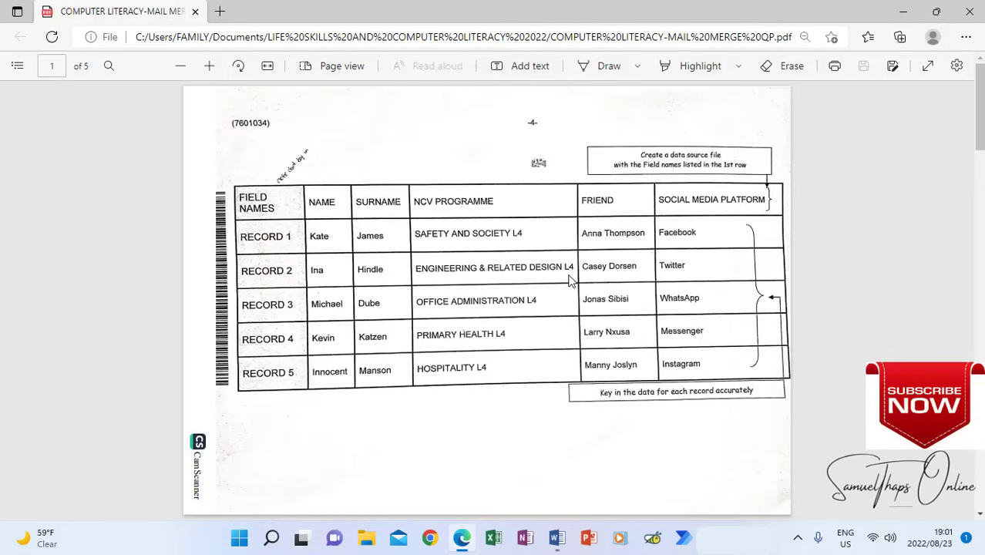
{"action": "left_click", "coordinate": [557, 538]}
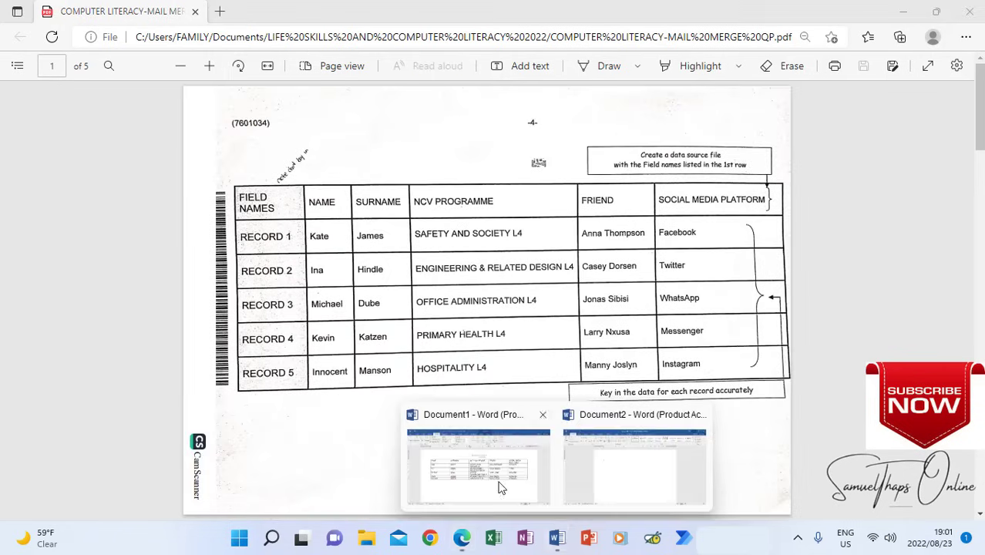
{"action": "left_click", "coordinate": [499, 488]}
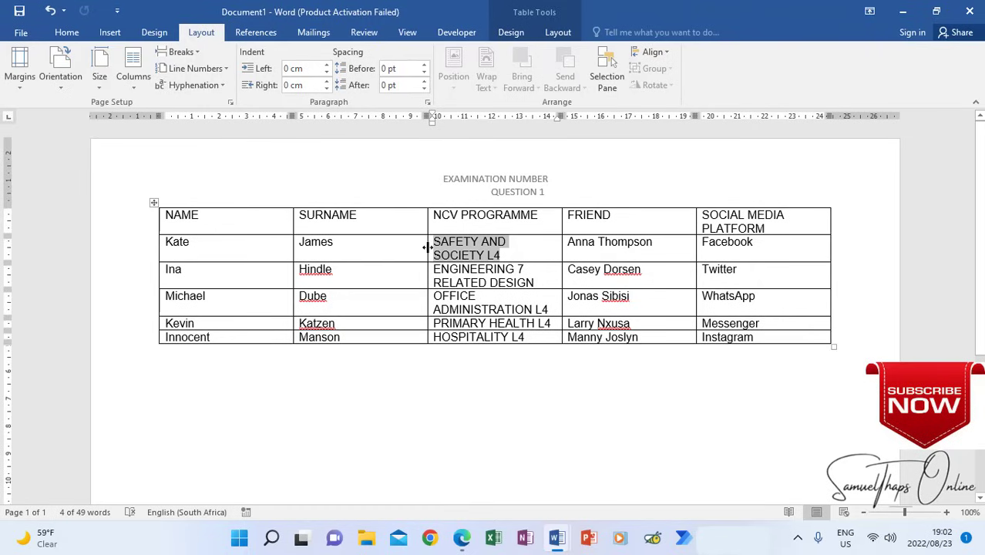
- Narrow the NAME and SURNAME columns and widen the NCV PROGRAMME column so each programme entry fits on one line
{"action": "left_click_drag", "start_coordinate": [427, 247], "coordinate": [364, 250]}
{"action": "left_click_drag", "start_coordinate": [370, 243], "coordinate": [569, 247]}
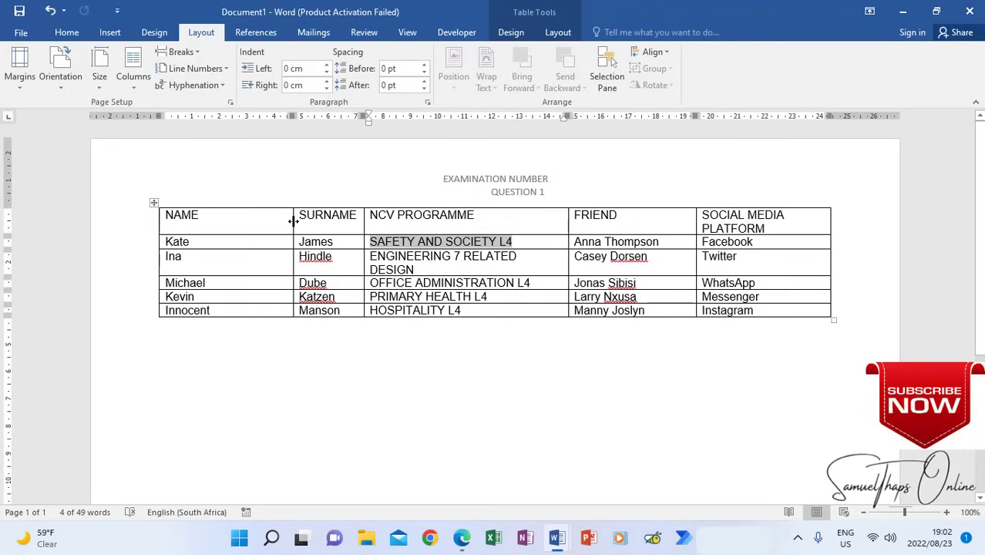
{"action": "left_click_drag", "start_coordinate": [294, 221], "coordinate": [228, 222]}
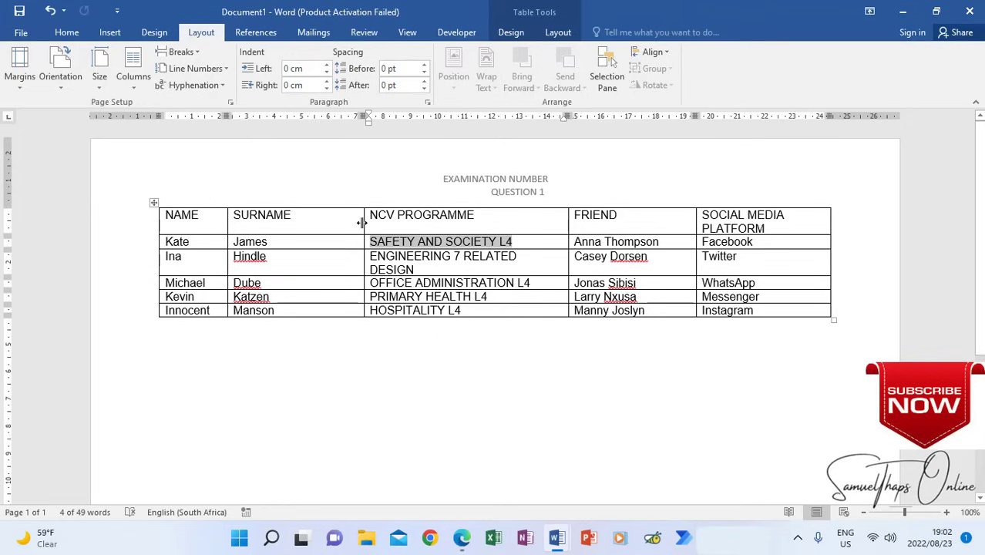
{"action": "left_click_drag", "start_coordinate": [361, 223], "coordinate": [316, 234]}
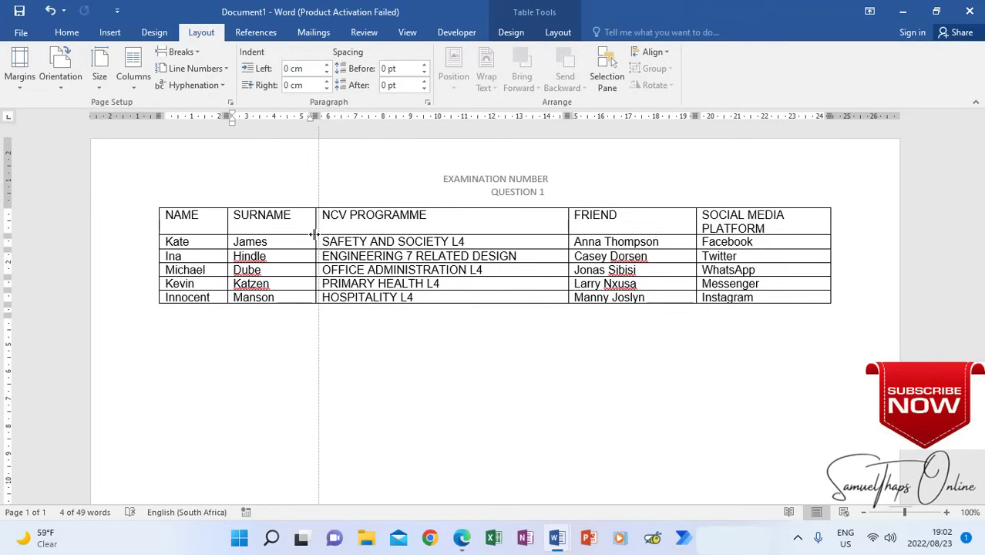
{"action": "left_click", "coordinate": [316, 237]}
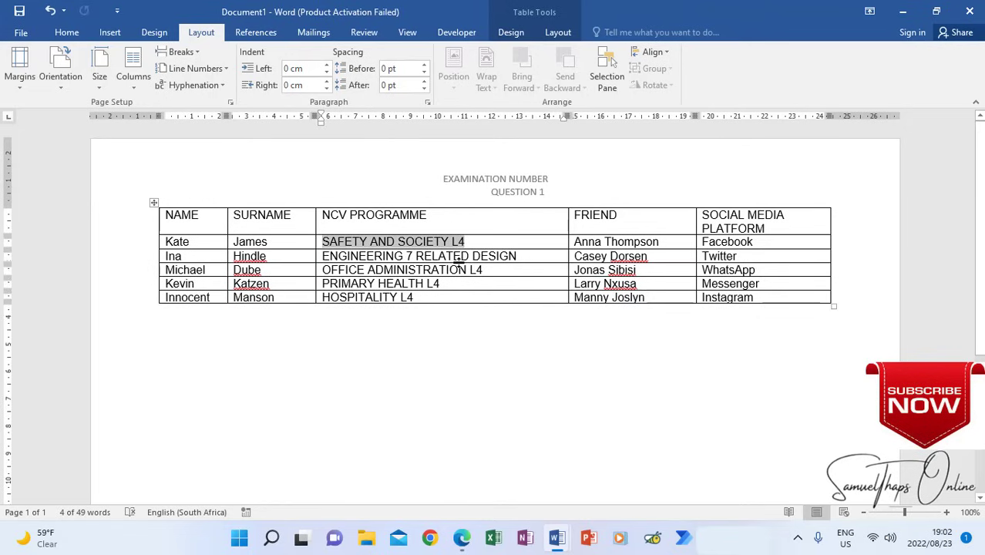
- Narrow the NCV PROGRAMME and FRIEND columns so the SOCIAL MEDIA PLATFORM heading fits on one line
{"action": "left_click_drag", "start_coordinate": [568, 228], "coordinate": [534, 235]}
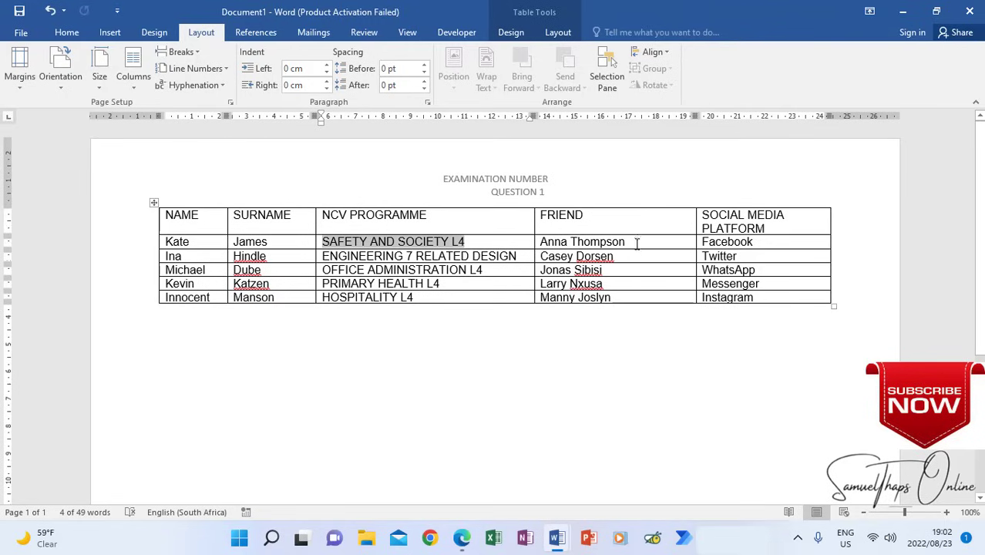
{"action": "left_click", "coordinate": [637, 243]}
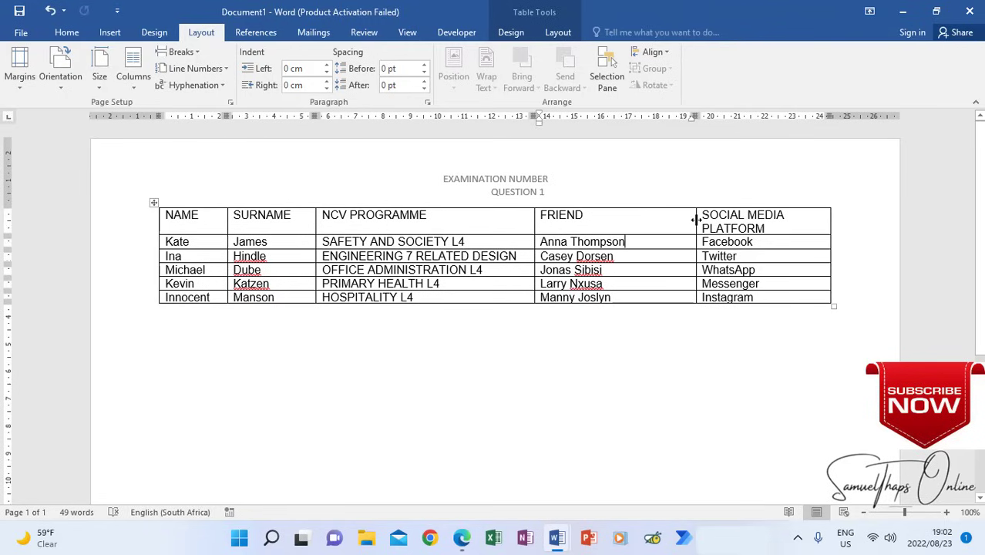
{"action": "left_click_drag", "start_coordinate": [694, 223], "coordinate": [648, 228]}
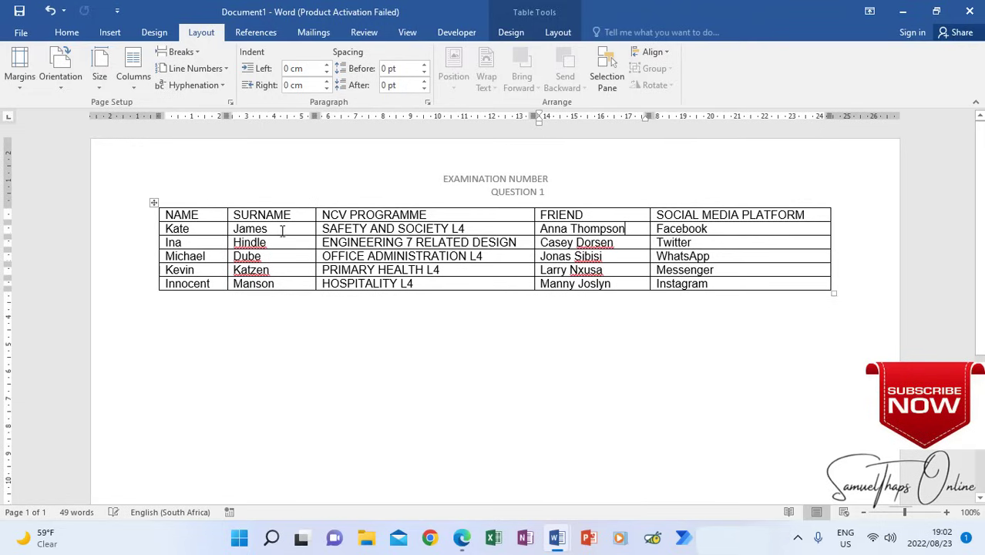
{"action": "left_click", "coordinate": [369, 440]}
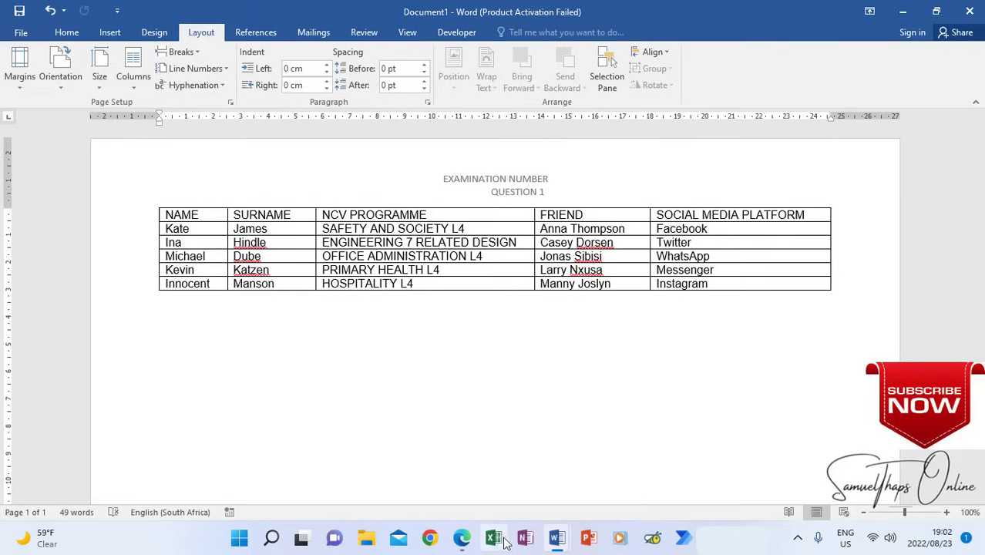
- Switch to the question paper in Edge, rotate it upright, read the remaining Question 1 instructions on saving and printing, and return to Word
{"action": "left_click", "coordinate": [459, 544]}
{"action": "scroll", "coordinate": [477, 397], "scroll_direction": "down", "scroll_amount": 5}
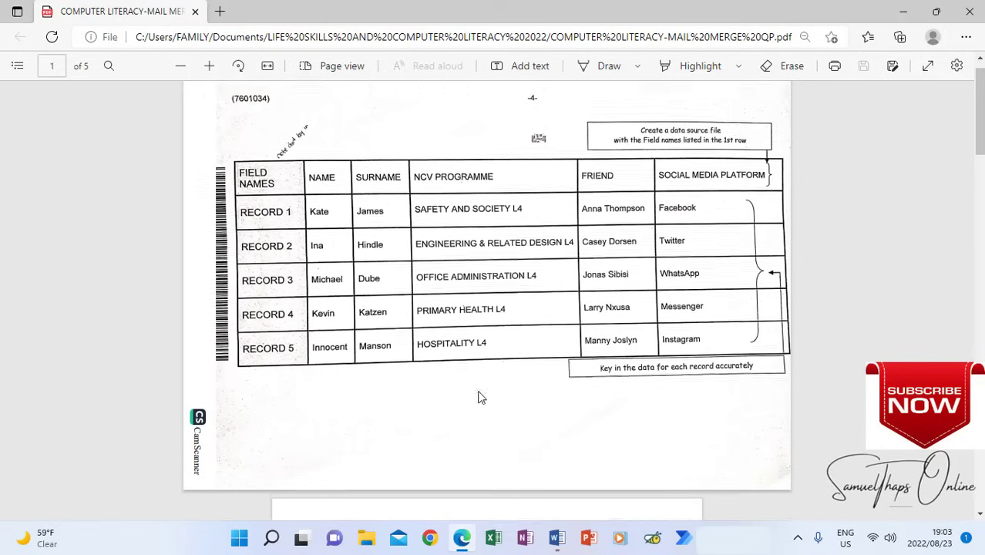
{"action": "left_click", "coordinate": [238, 67]}
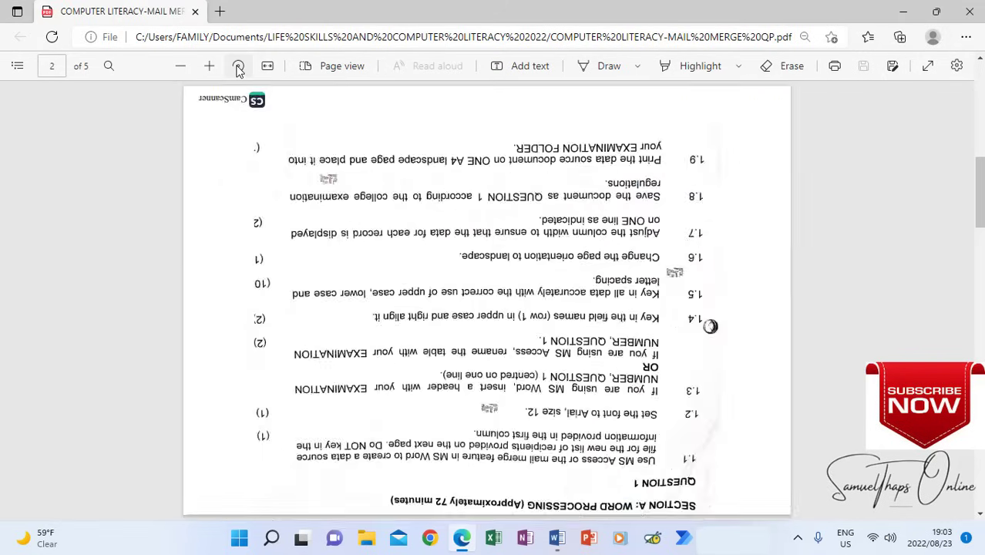
{"action": "left_click", "coordinate": [239, 67]}
{"action": "left_click", "coordinate": [238, 66]}
{"action": "scroll", "coordinate": [433, 345], "scroll_direction": "down", "scroll_amount": 2}
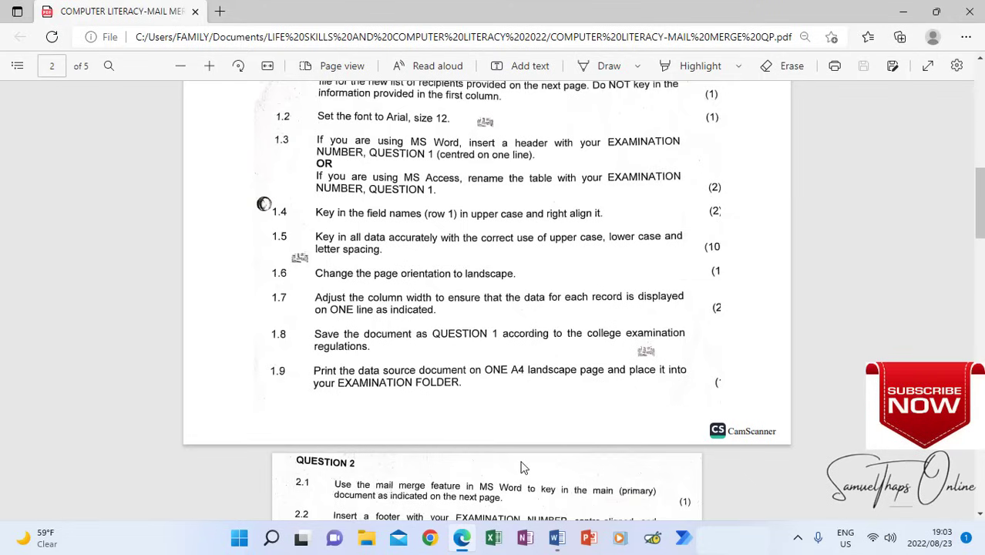
{"action": "mouse_move", "coordinate": [556, 539]}
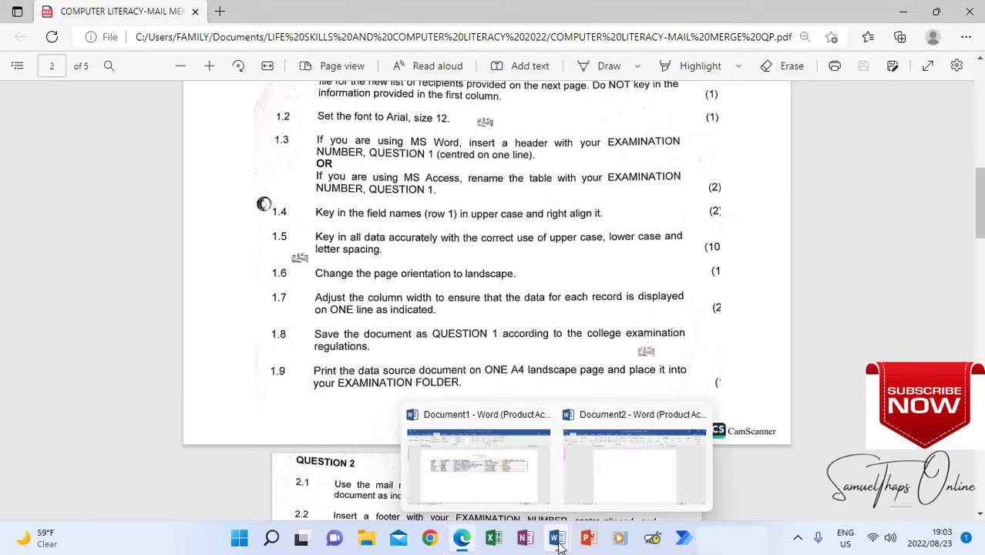
{"action": "left_click", "coordinate": [481, 474]}
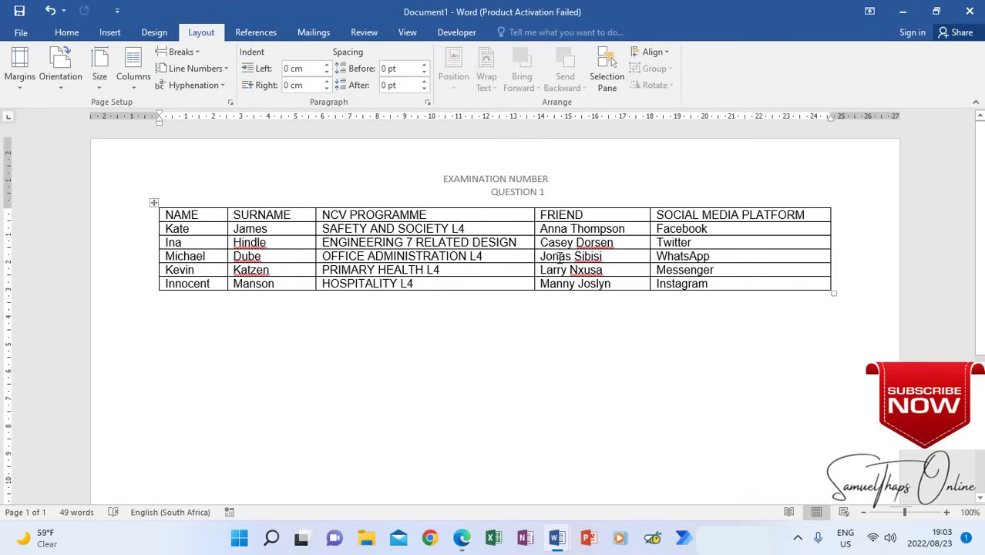
- Save the data source document as QUESTION 1 in the Documents folder and close it
{"action": "left_click", "coordinate": [522, 294]}
{"action": "left_click", "coordinate": [21, 34]}
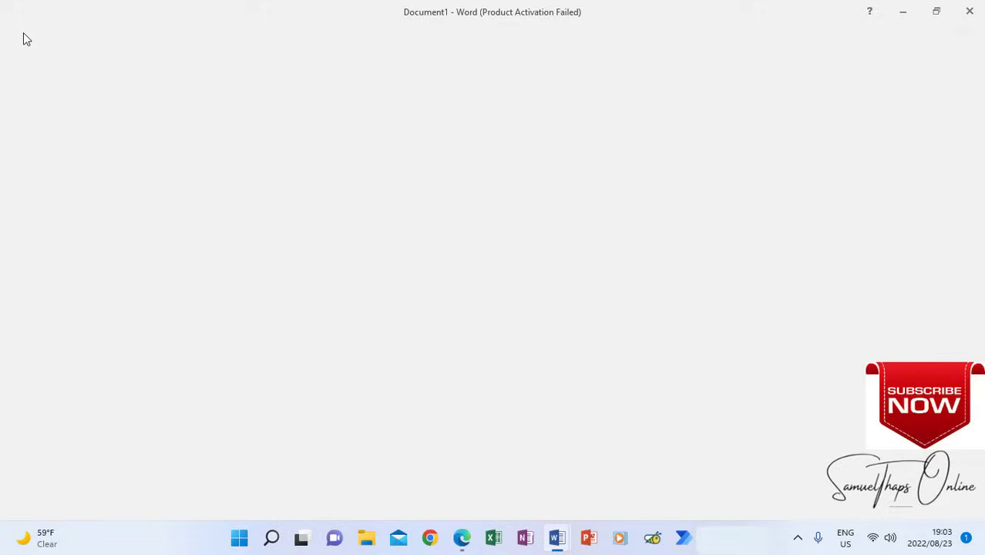
{"action": "left_click", "coordinate": [23, 180]}
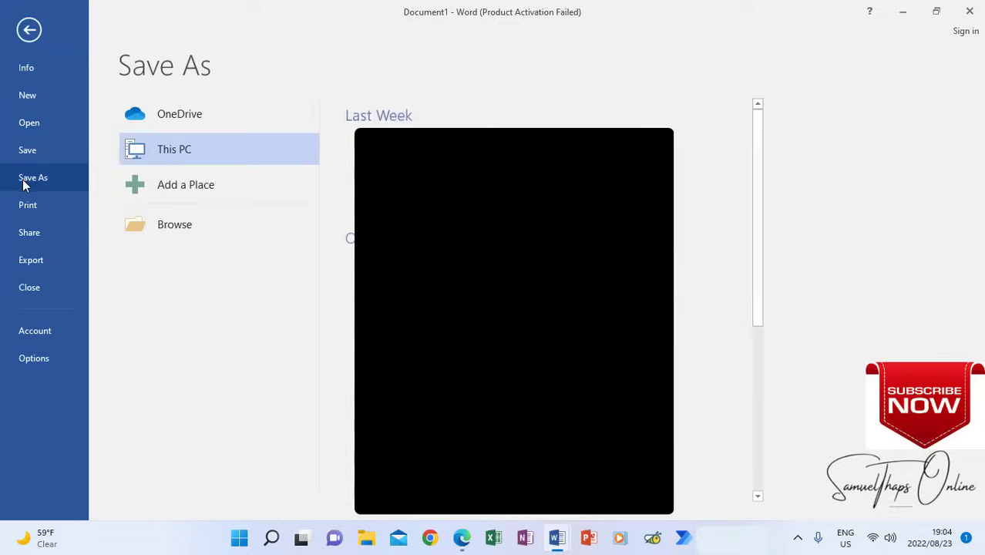
{"action": "left_click", "coordinate": [188, 225]}
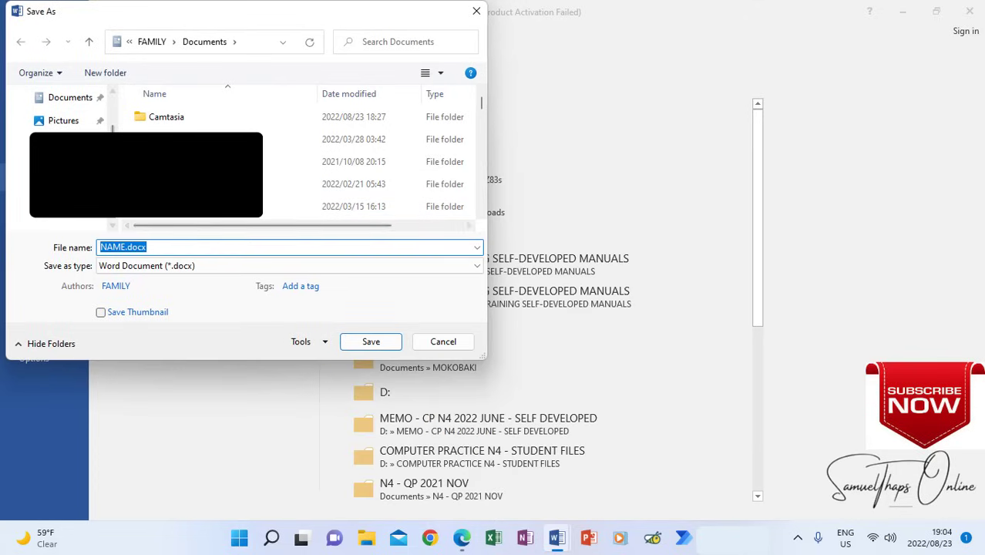
{"action": "left_click", "coordinate": [67, 99]}
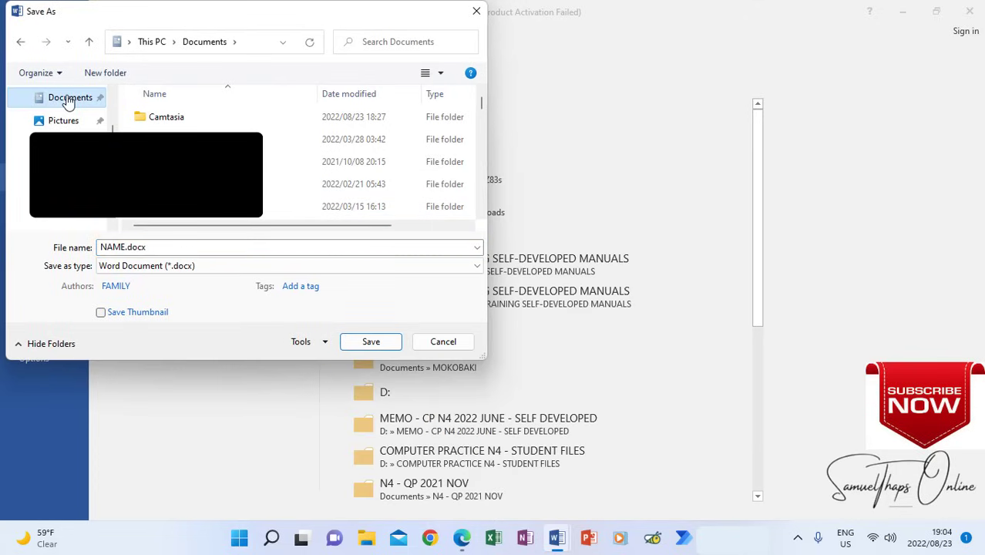
{"action": "left_click", "coordinate": [167, 246]}
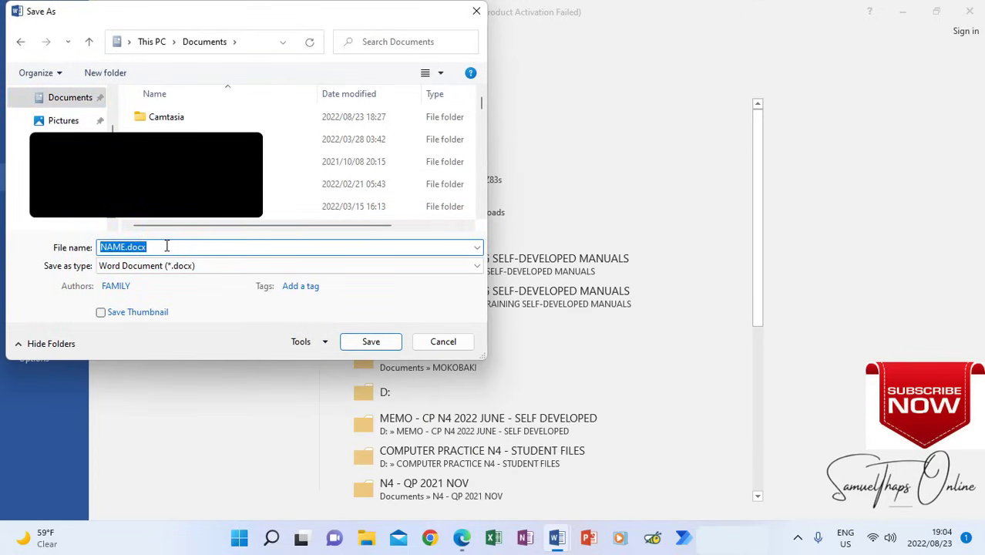
{"action": "type", "text": "Q"}
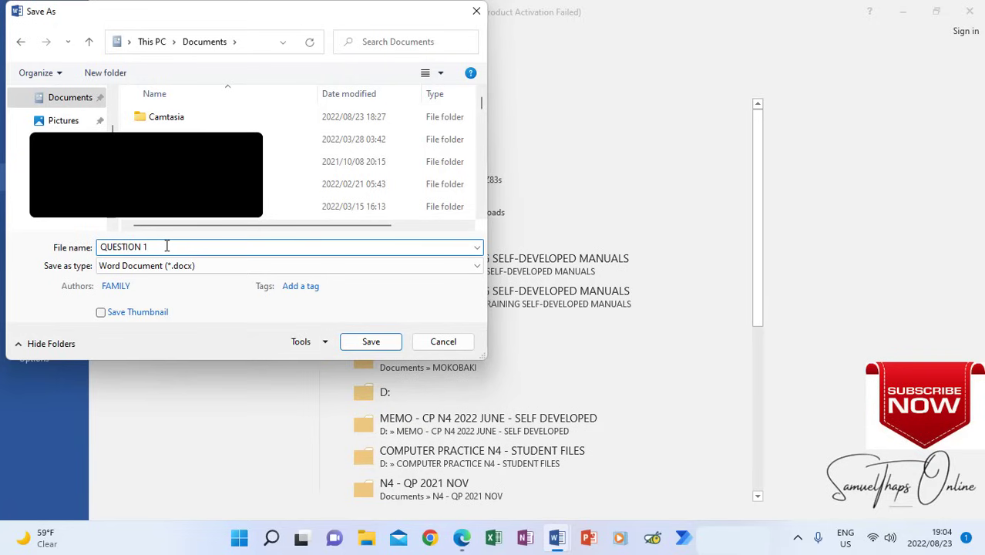
{"action": "type", "text": "UESTION 1"}
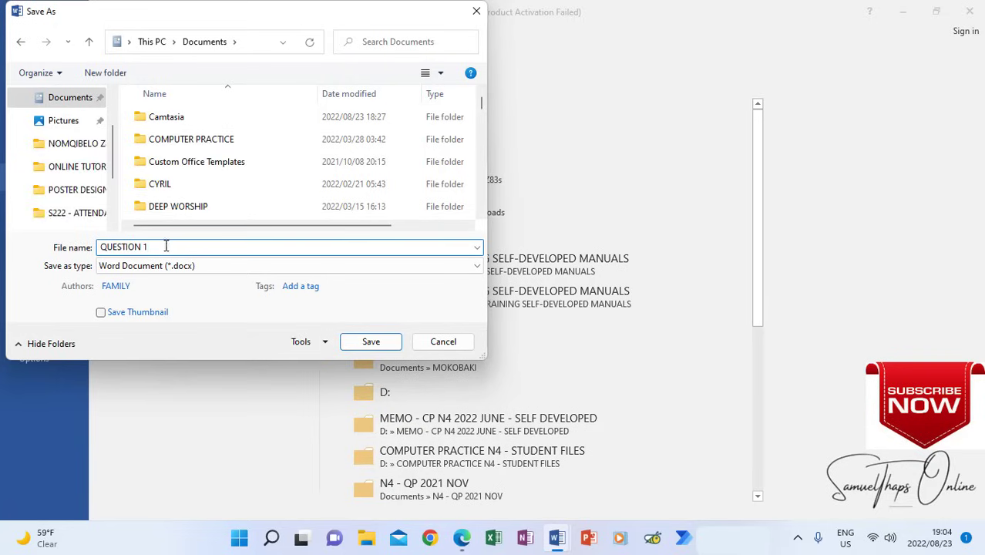
{"action": "left_click", "coordinate": [369, 344]}
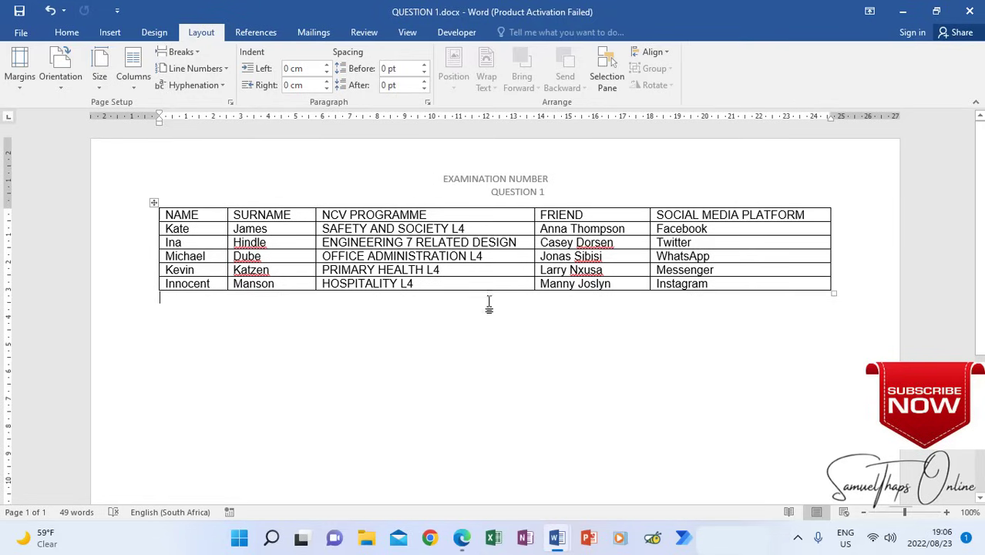
{"action": "left_click", "coordinate": [968, 11]}
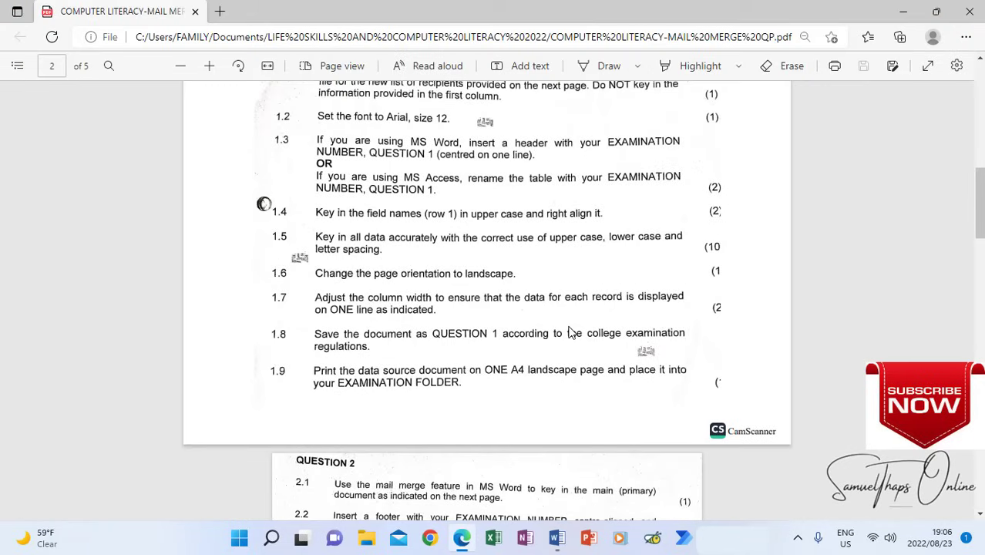
- Read the Question 2 instructions and the main letter's layout in the question paper in Edge, and return to the blank document in Word
{"action": "scroll", "coordinate": [572, 333], "scroll_direction": "down", "scroll_amount": 5}
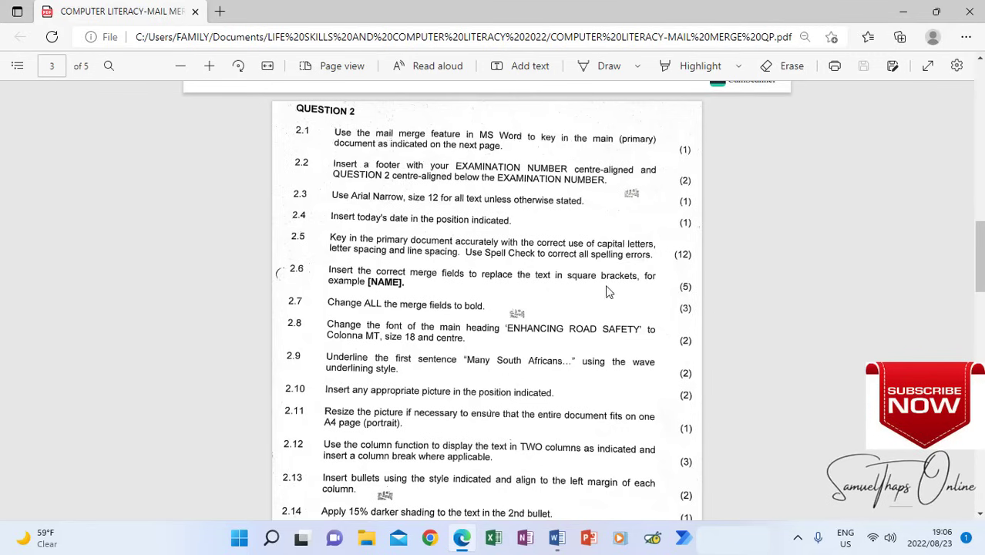
{"action": "scroll", "coordinate": [609, 297], "scroll_direction": "down", "scroll_amount": 10}
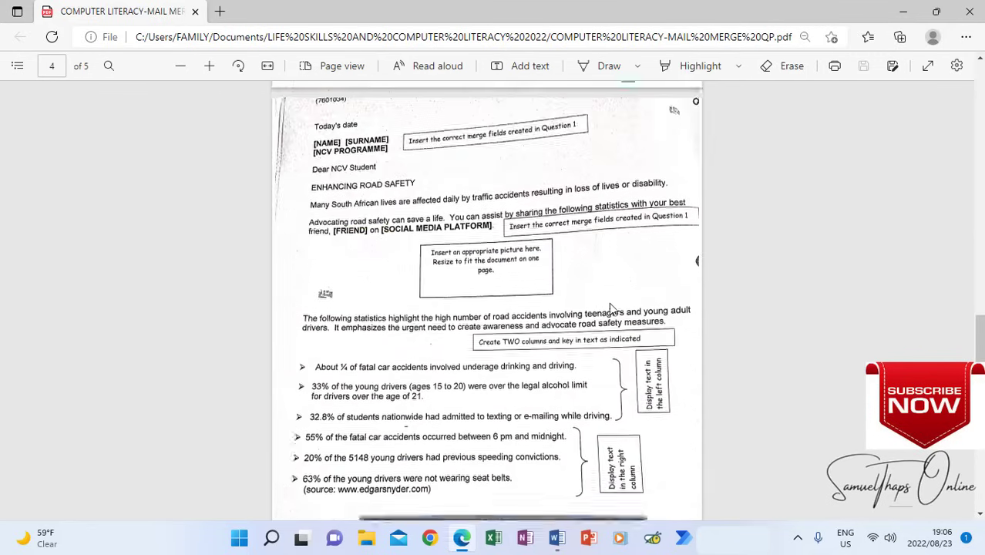
{"action": "scroll", "coordinate": [609, 308], "scroll_direction": "down", "scroll_amount": 1}
{"action": "scroll", "coordinate": [609, 309], "scroll_direction": "up", "scroll_amount": 1}
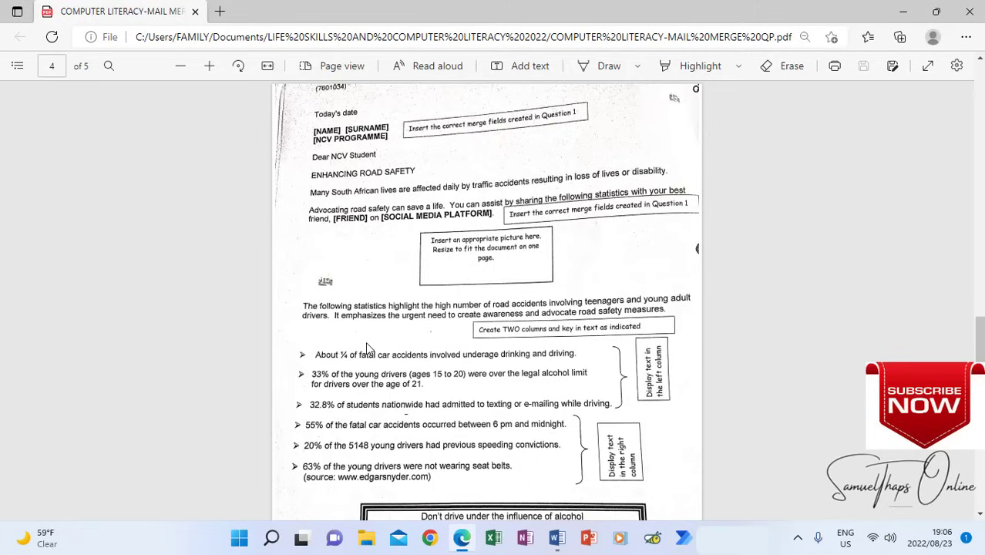
{"action": "left_click", "coordinate": [558, 538]}
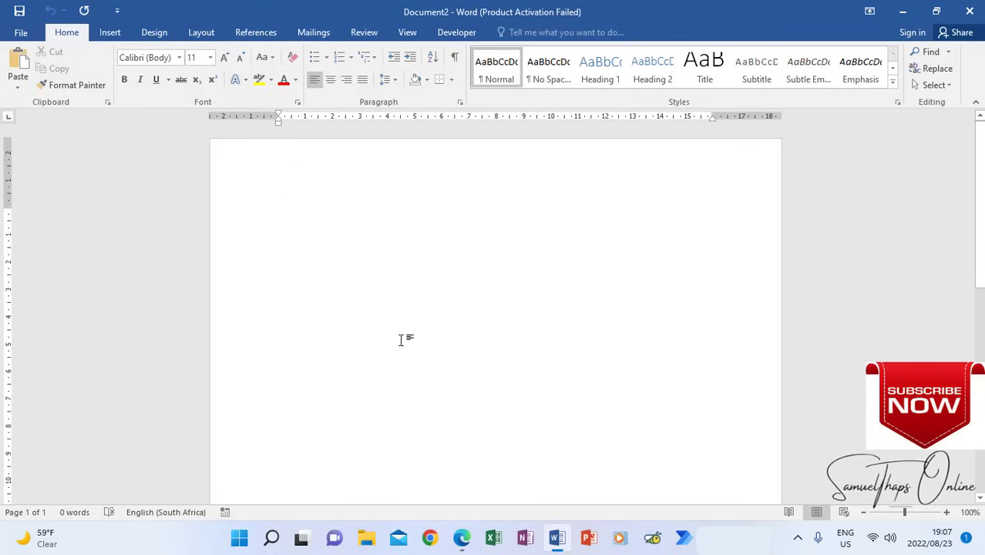
{"action": "left_click", "coordinate": [462, 538]}
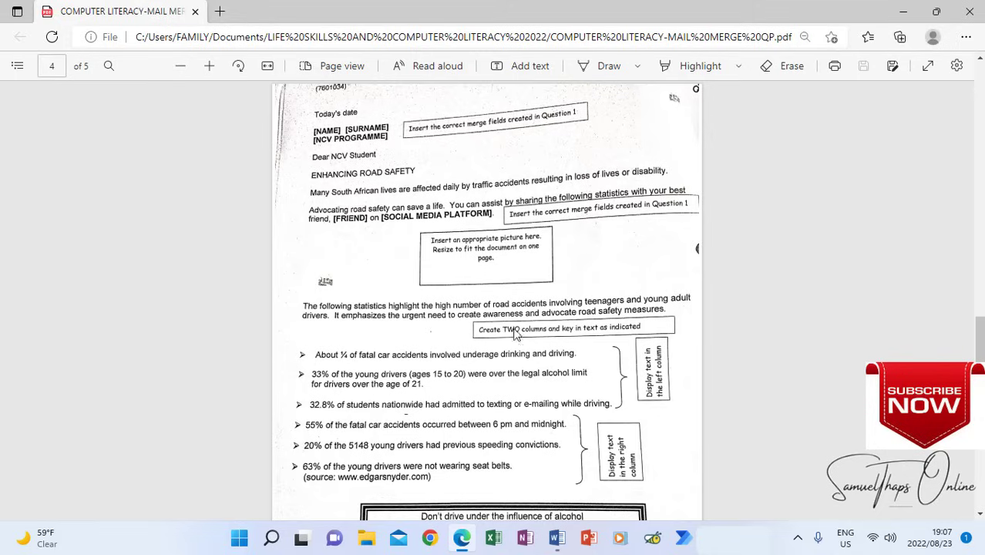
{"action": "left_click", "coordinate": [557, 538]}
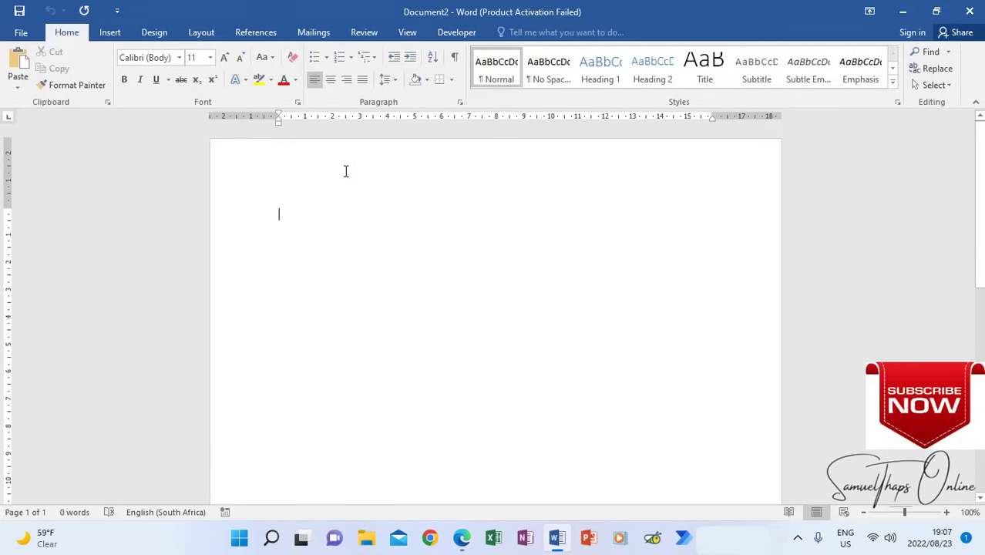
- Insert today's date in the "23 August 2022" format with automatic updating, and leave a blank line below it
{"action": "left_click", "coordinate": [112, 33]}
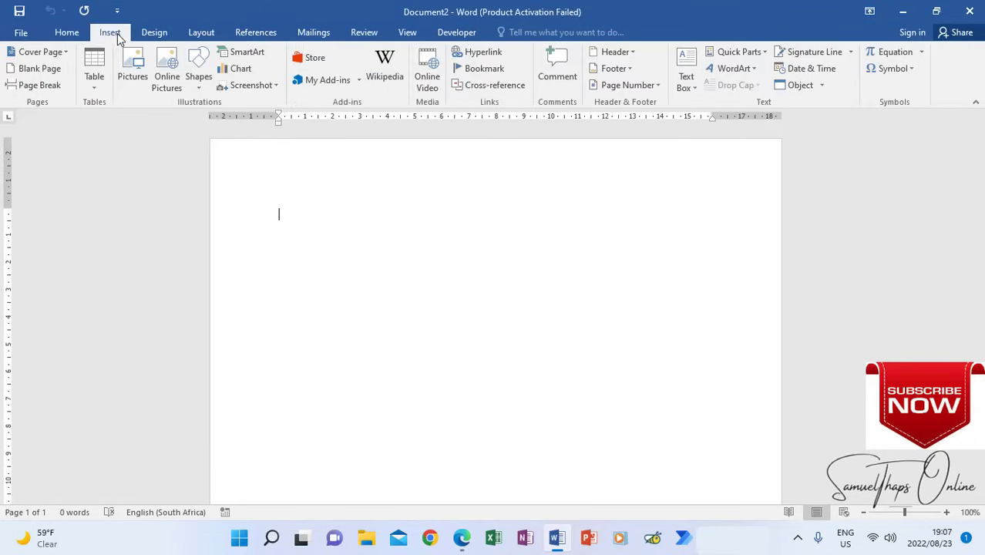
{"action": "left_click", "coordinate": [802, 69]}
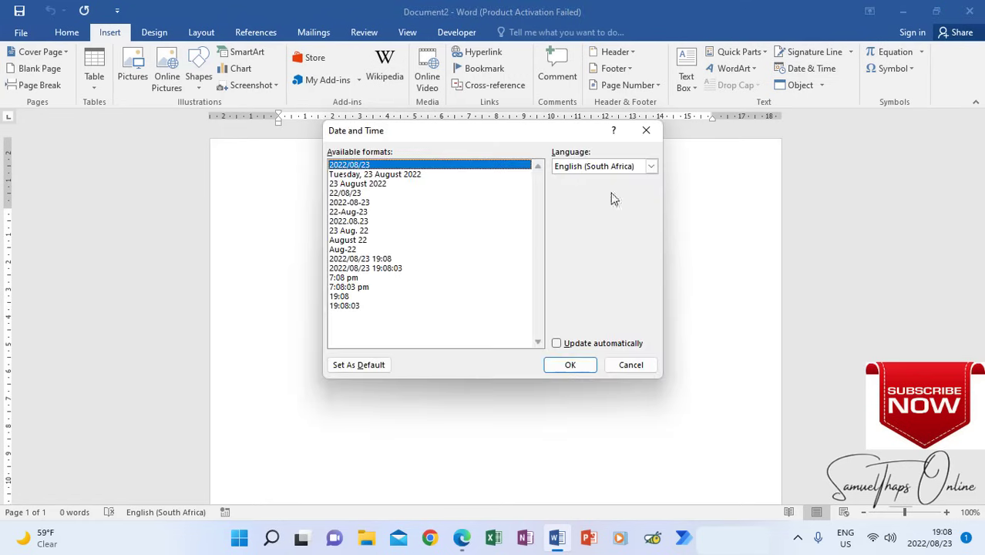
{"action": "left_click", "coordinate": [351, 185]}
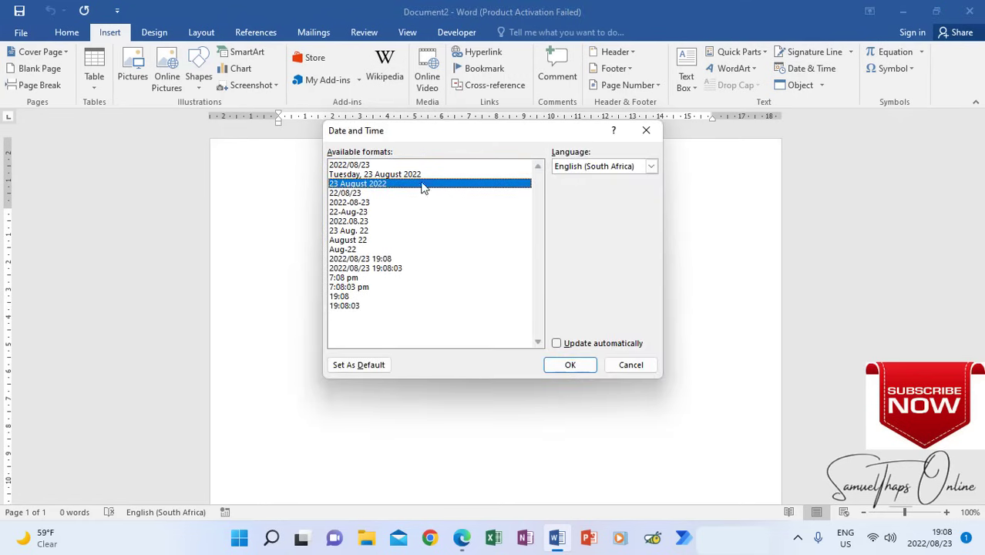
{"action": "left_click", "coordinate": [556, 344]}
{"action": "left_click", "coordinate": [567, 365]}
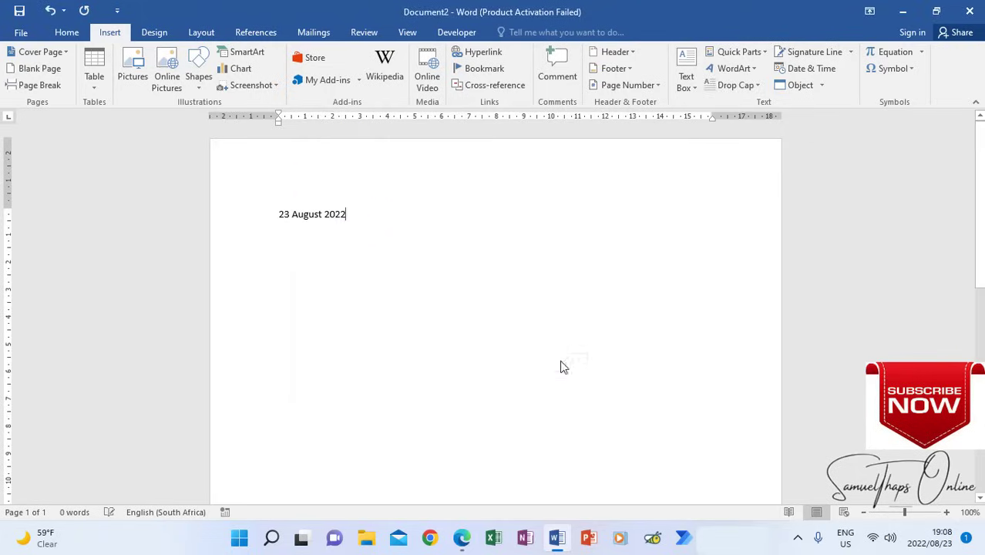
{"action": "left_click", "coordinate": [345, 215]}
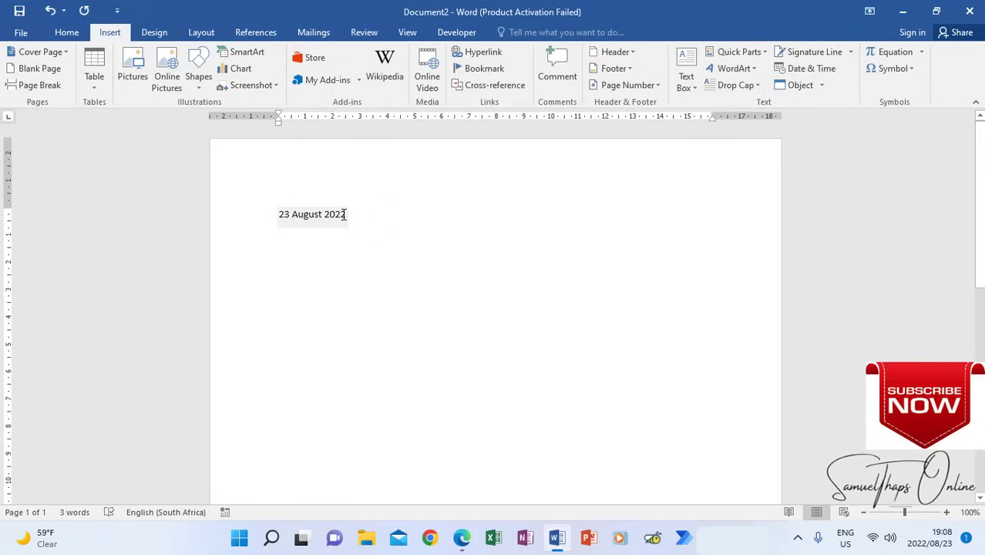
{"action": "key", "text": "Return"}
{"action": "key", "text": "Return"}
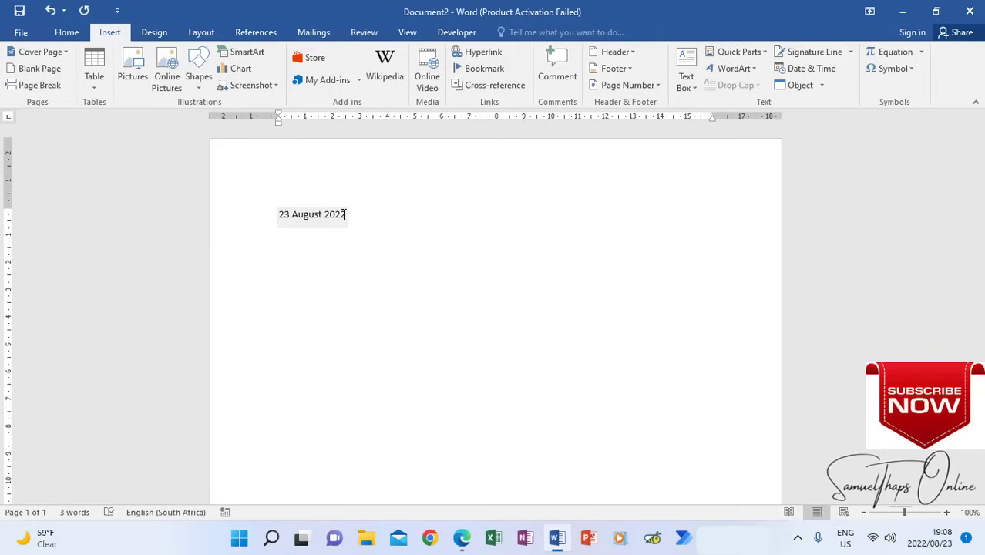
- Check the letter's layout in the question paper in Edge, and in Word attach QUESTION 1.docx from Documents as the existing recipient list
{"action": "left_click", "coordinate": [461, 540]}
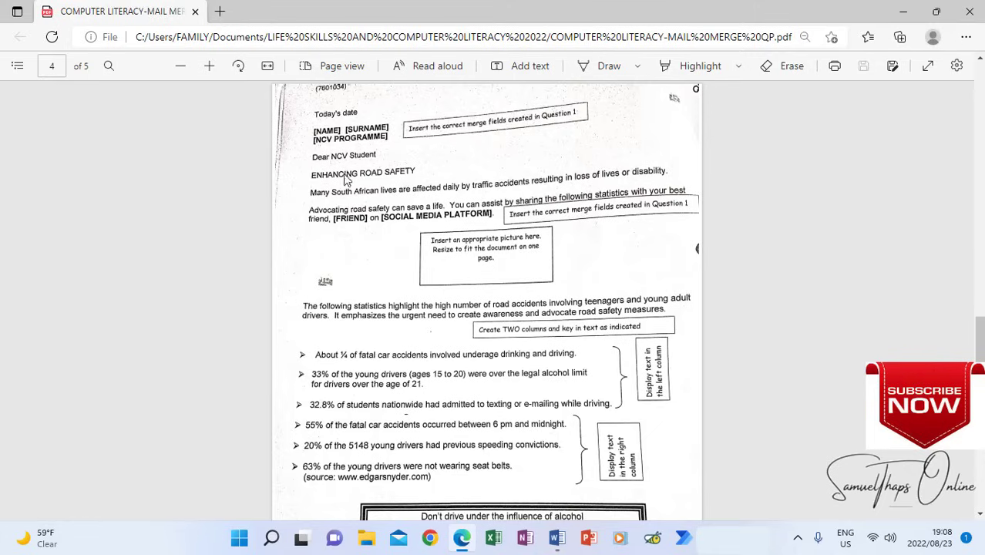
{"action": "left_click", "coordinate": [556, 540]}
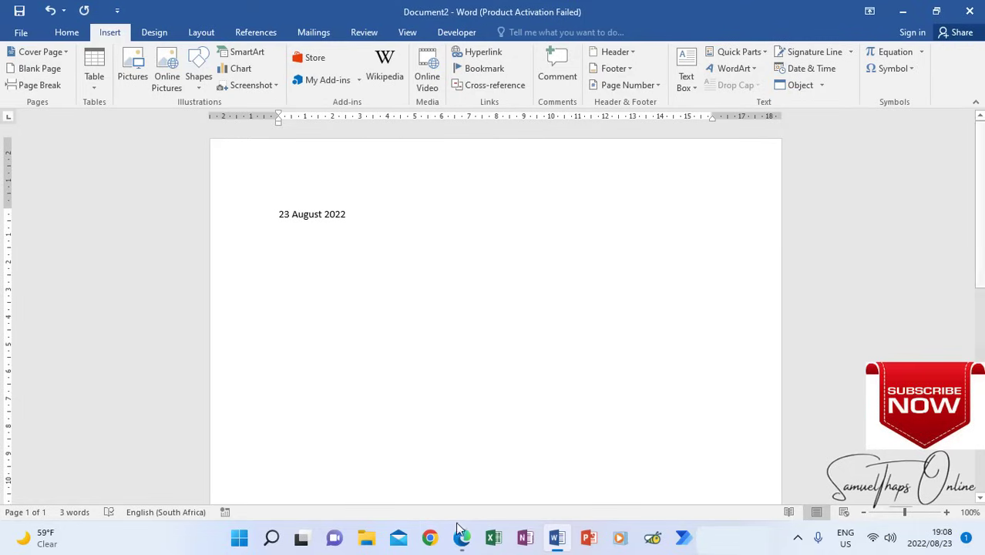
{"action": "mouse_move", "coordinate": [462, 542]}
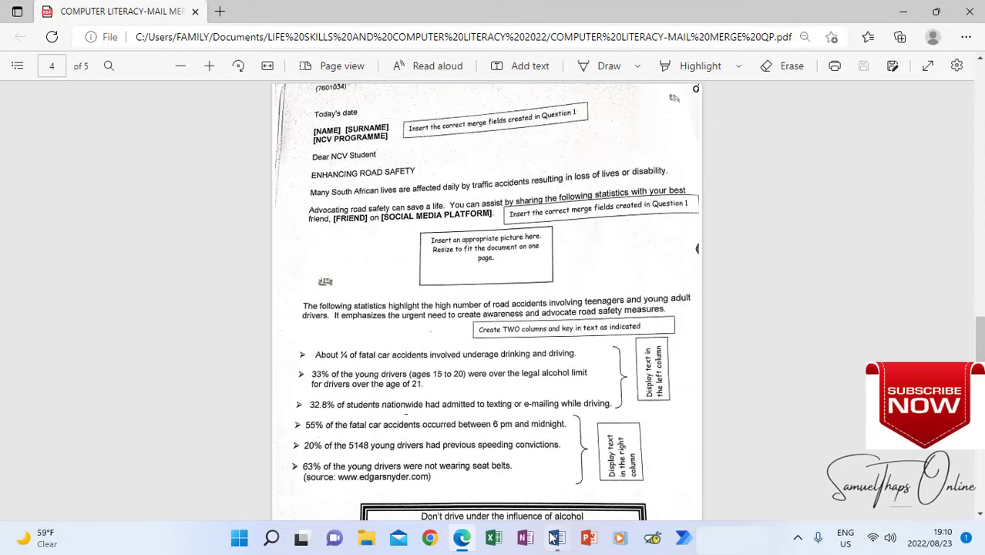
{"action": "left_click", "coordinate": [555, 538]}
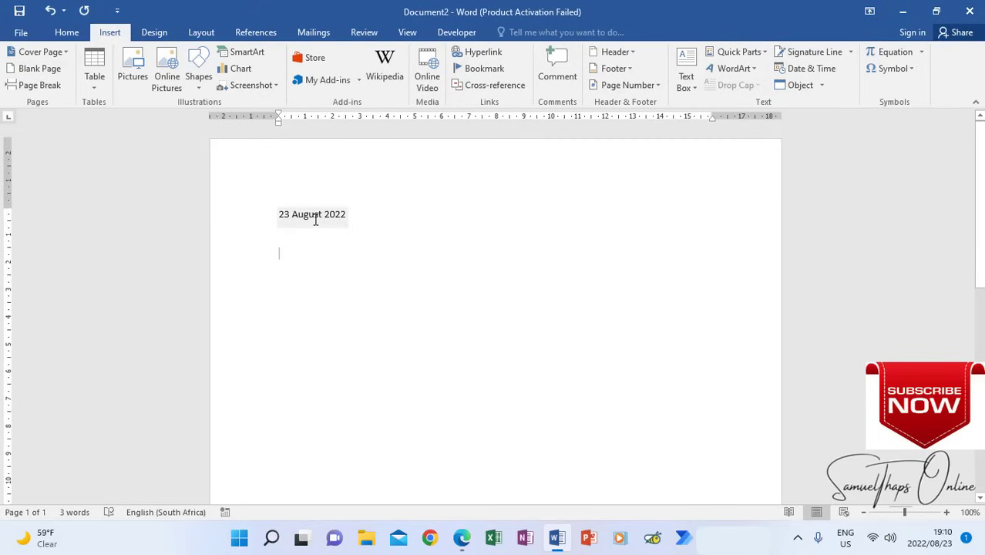
{"action": "left_click", "coordinate": [309, 34]}
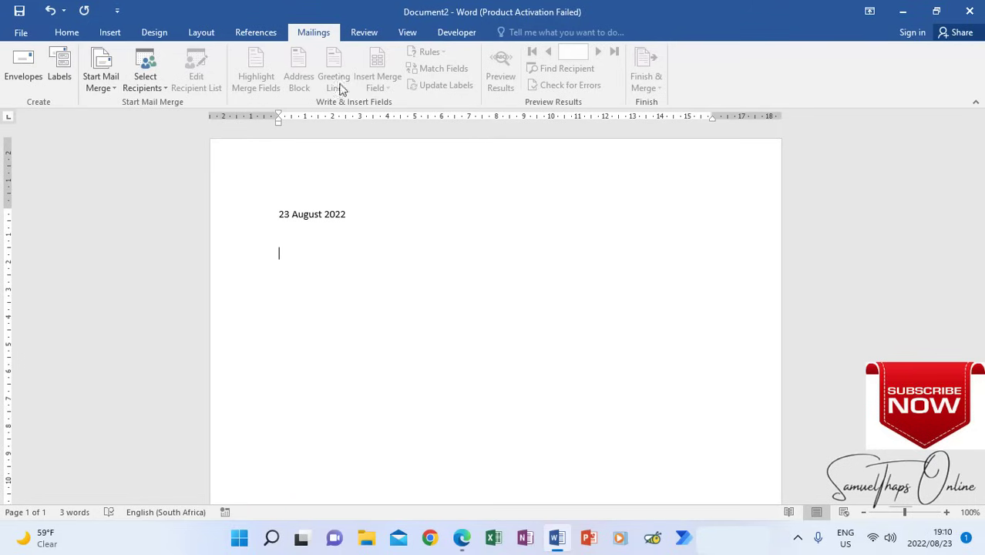
{"action": "left_click", "coordinate": [146, 89]}
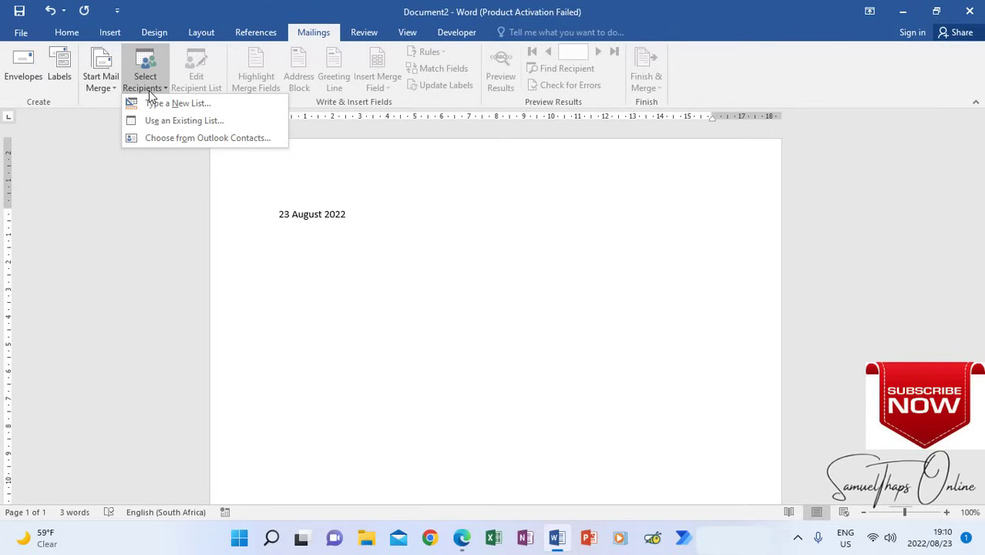
{"action": "left_click", "coordinate": [160, 123]}
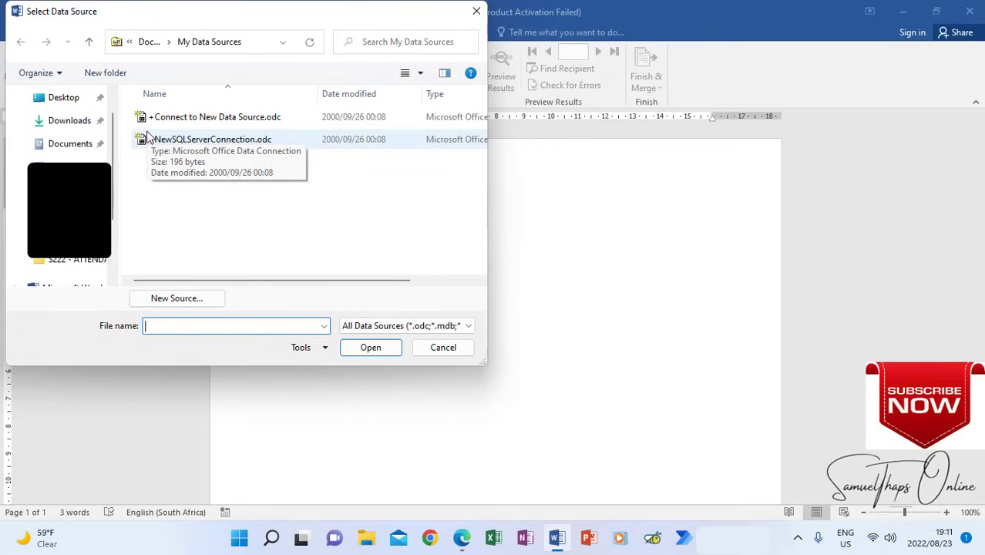
{"action": "left_click", "coordinate": [65, 149]}
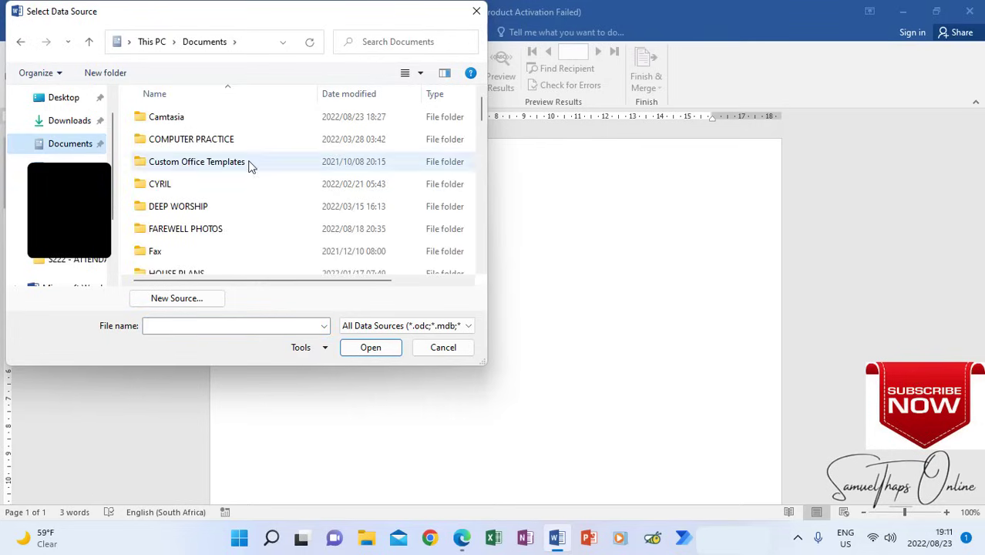
{"action": "left_click_drag", "start_coordinate": [483, 116], "coordinate": [510, 250]}
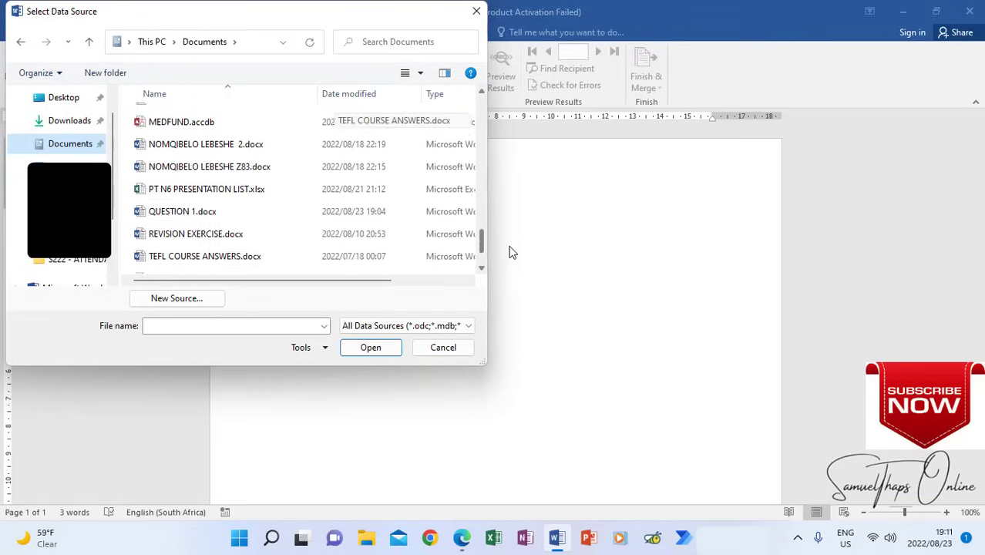
{"action": "left_click", "coordinate": [177, 203]}
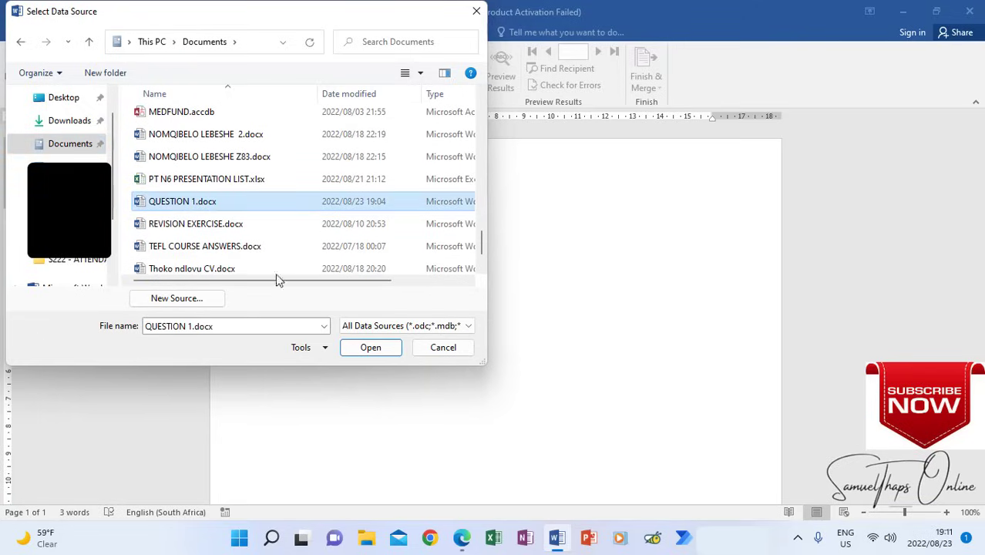
{"action": "left_click", "coordinate": [377, 351]}
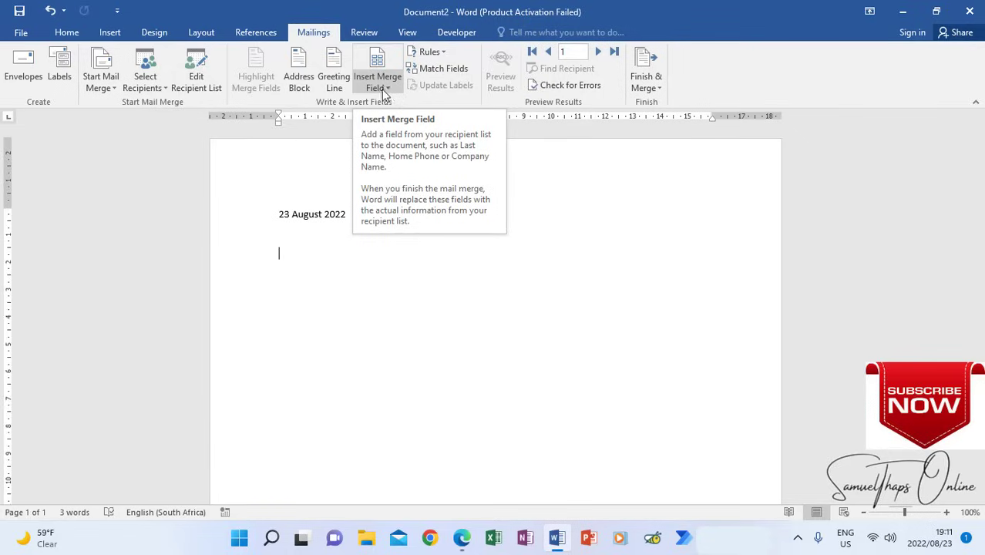
- Insert the NAME and SURNAME merge fields on one line, separated by a space, and the NCV_PROGRAMME merge field on the line below
{"action": "left_click", "coordinate": [387, 87]}
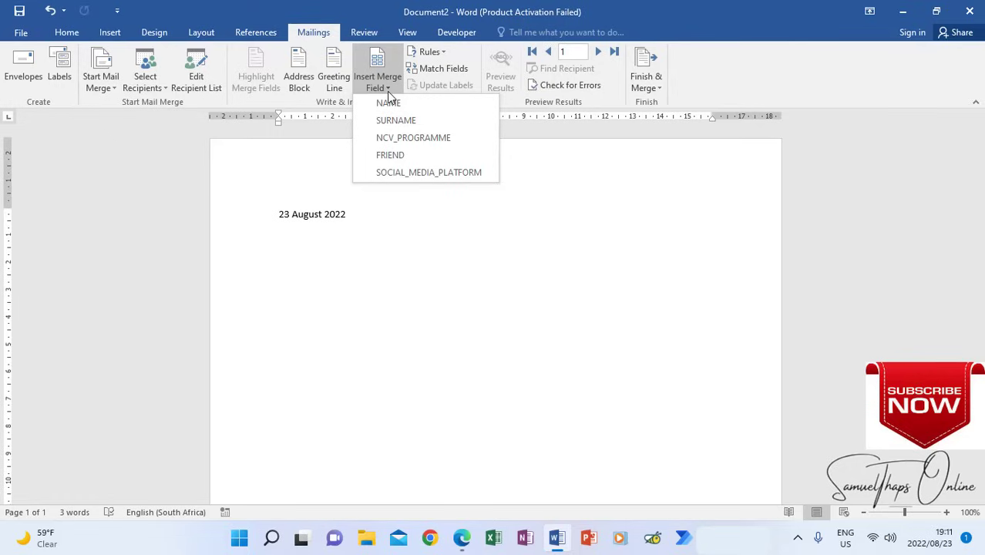
{"action": "left_click", "coordinate": [389, 102]}
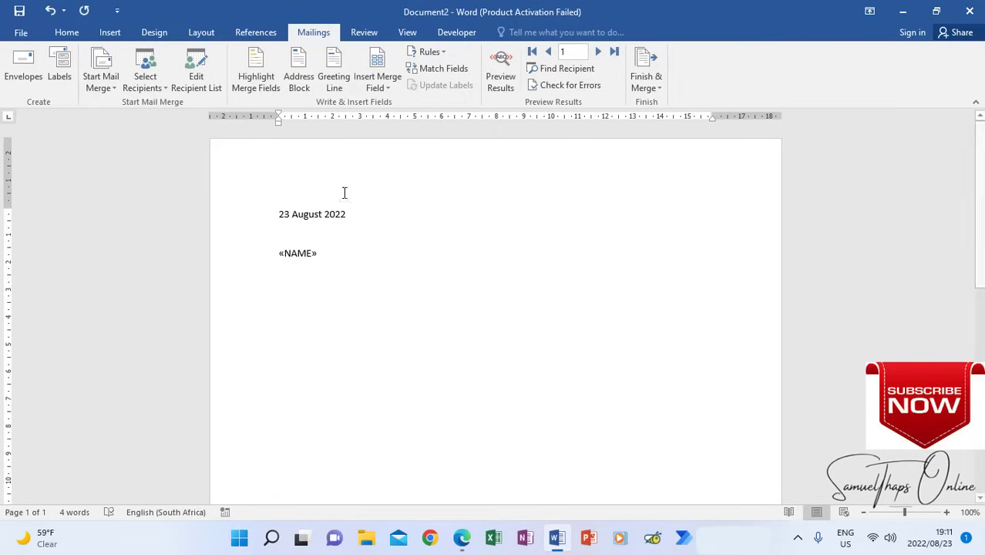
{"action": "left_click", "coordinate": [380, 89]}
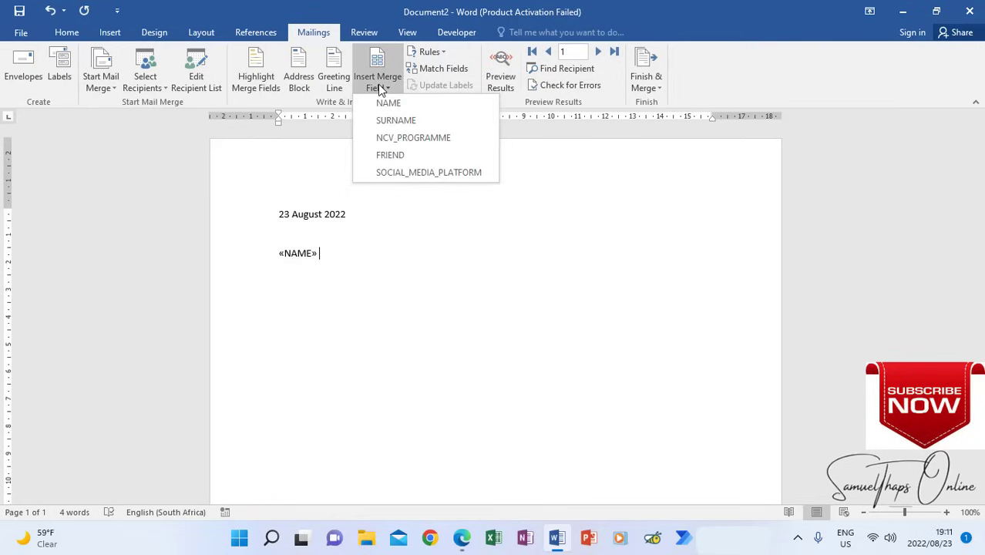
{"action": "left_click", "coordinate": [396, 121]}
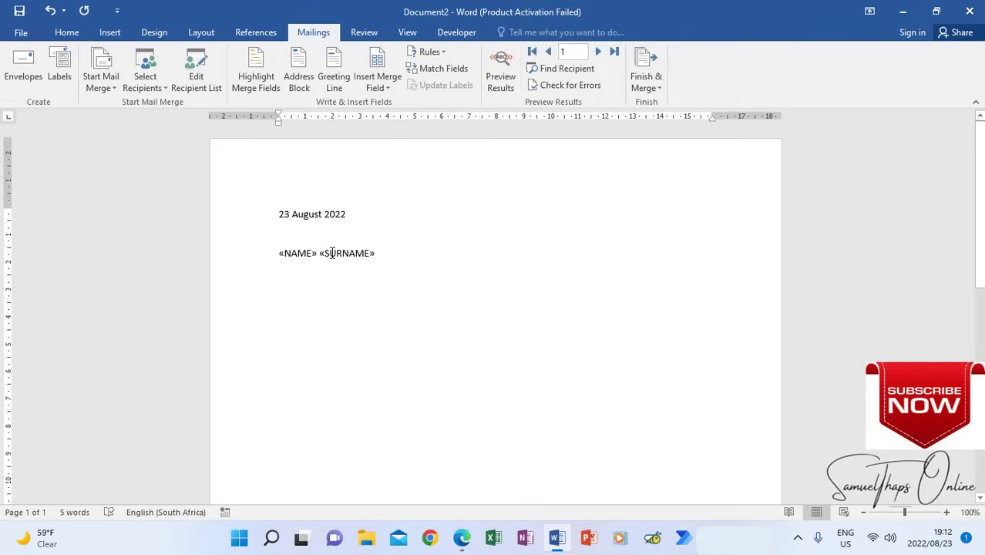
{"action": "left_click", "coordinate": [463, 544]}
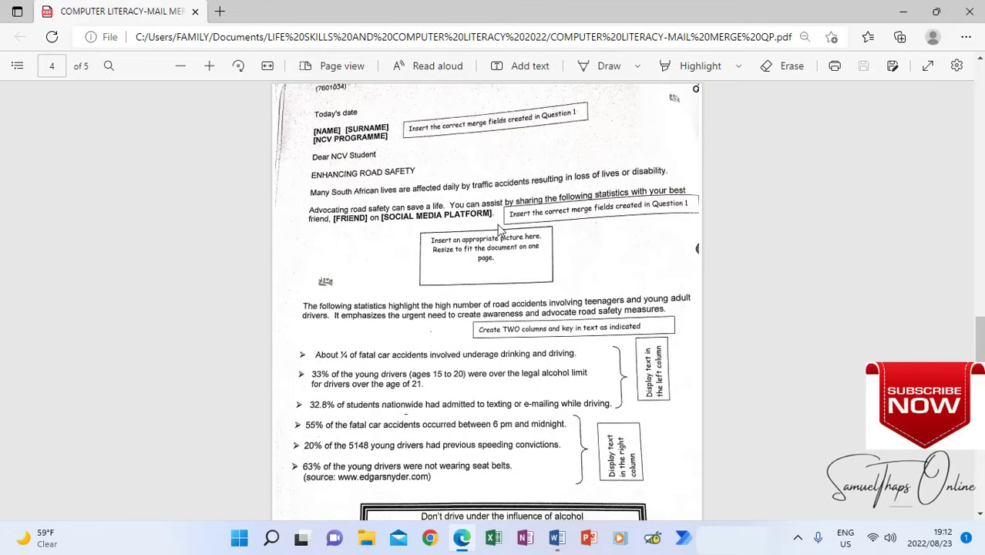
{"action": "left_click", "coordinate": [557, 537]}
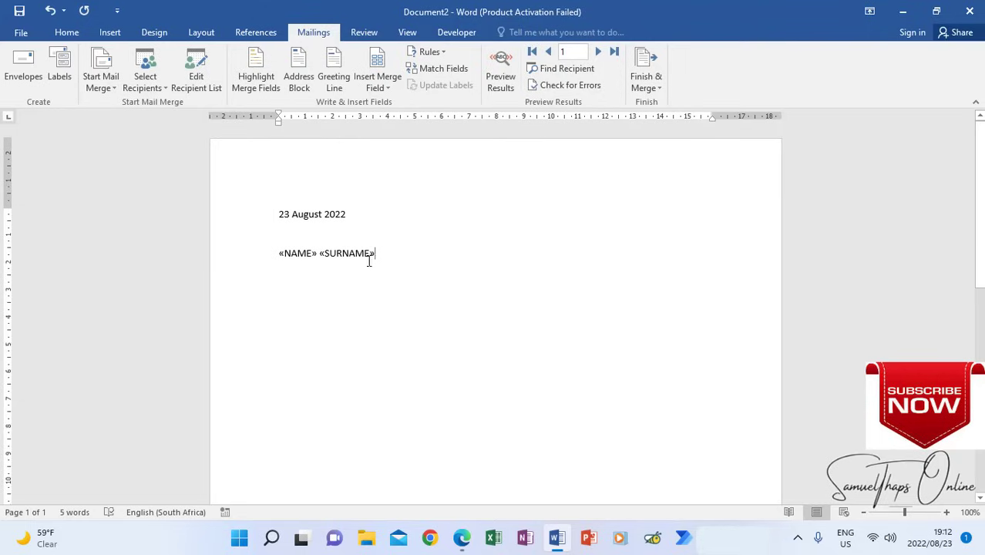
{"action": "left_click", "coordinate": [314, 272]}
{"action": "left_click", "coordinate": [377, 84]}
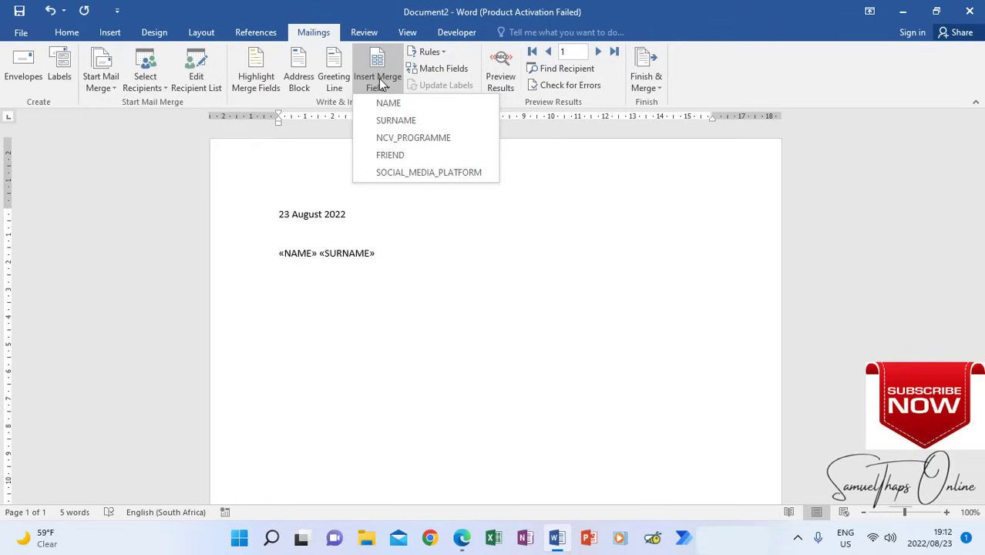
{"action": "left_click", "coordinate": [401, 139]}
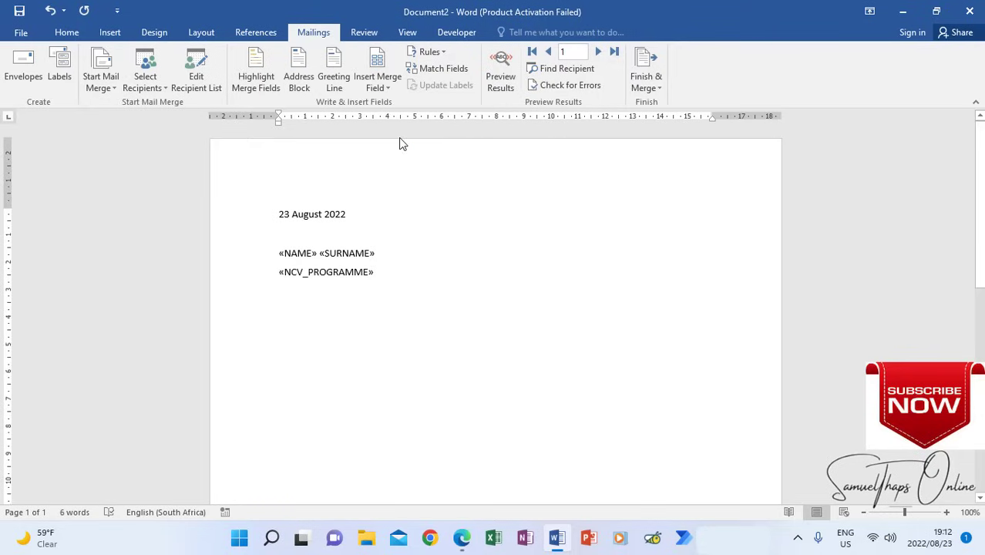
- Following the question paper in Edge, add the salutation "Dear NCV Student" and the heading "ENHANCING ROAD SAFETY" in Word, separated by blank lines
{"action": "left_click", "coordinate": [462, 539]}
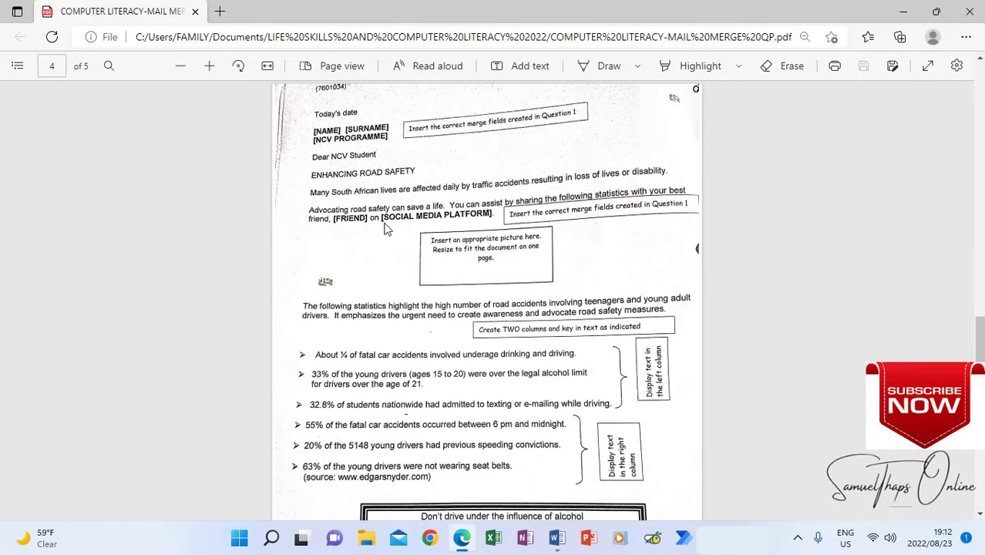
{"action": "left_click", "coordinate": [557, 539]}
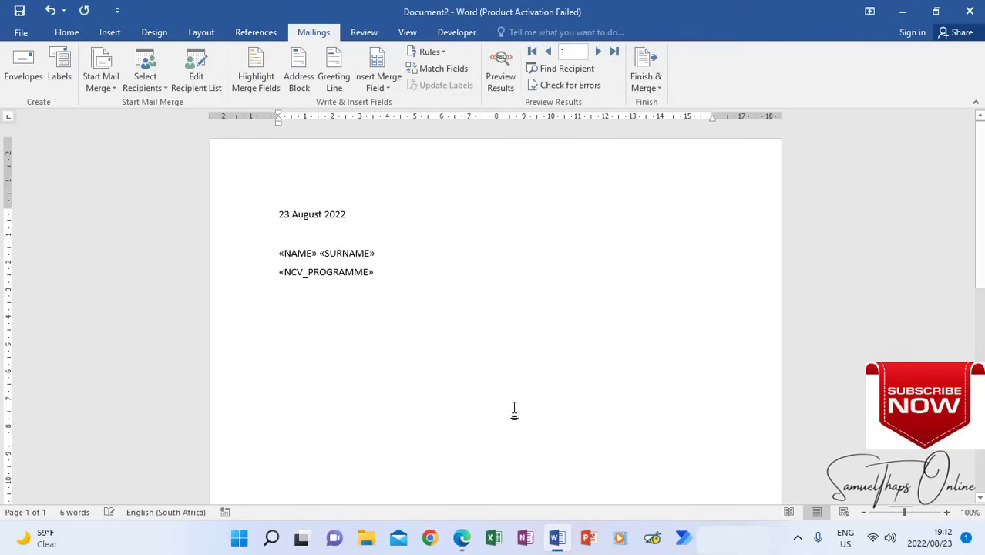
{"action": "key", "text": "Return"}
{"action": "type", "text": "Dear NCV S"}
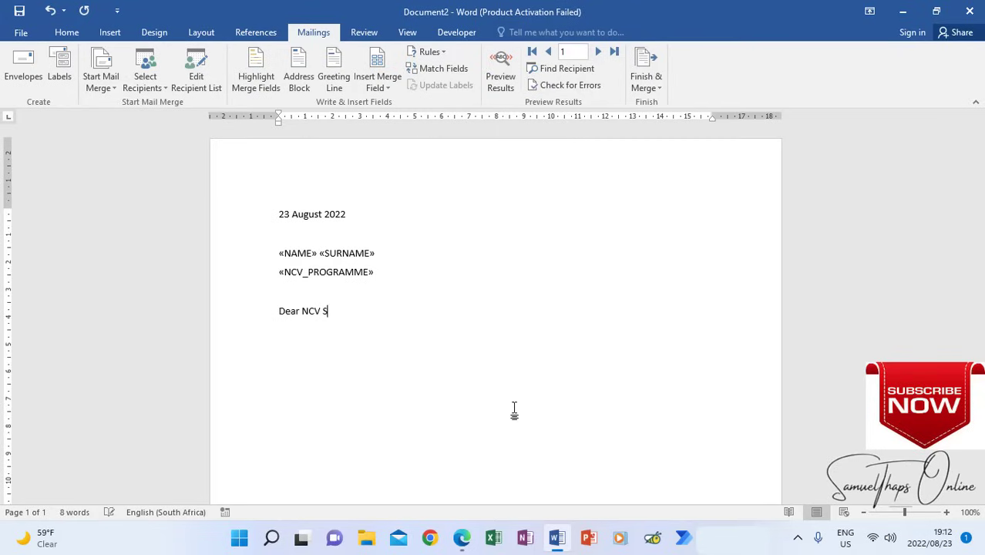
{"action": "type", "text": "tudent"}
{"action": "key", "text": "Return"}
{"action": "key", "text": "Return"}
{"action": "type", "text": "ENHANCING ROAD SAFETY"}
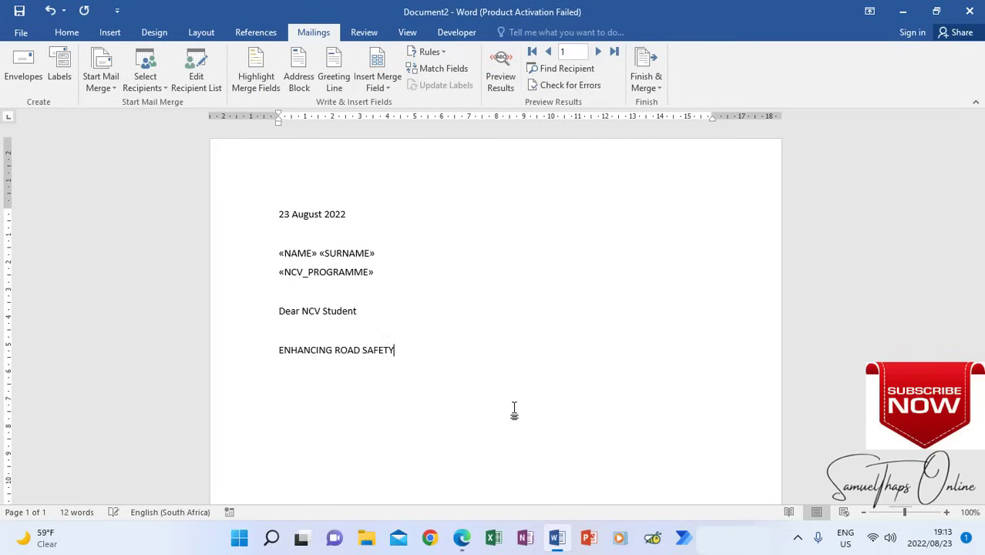
- Below the heading, add the paragraph "Many South African lives are affected daily by traffic accidents resulting in loss of lives or disability."
{"action": "type", "text": "Many South African lives "}
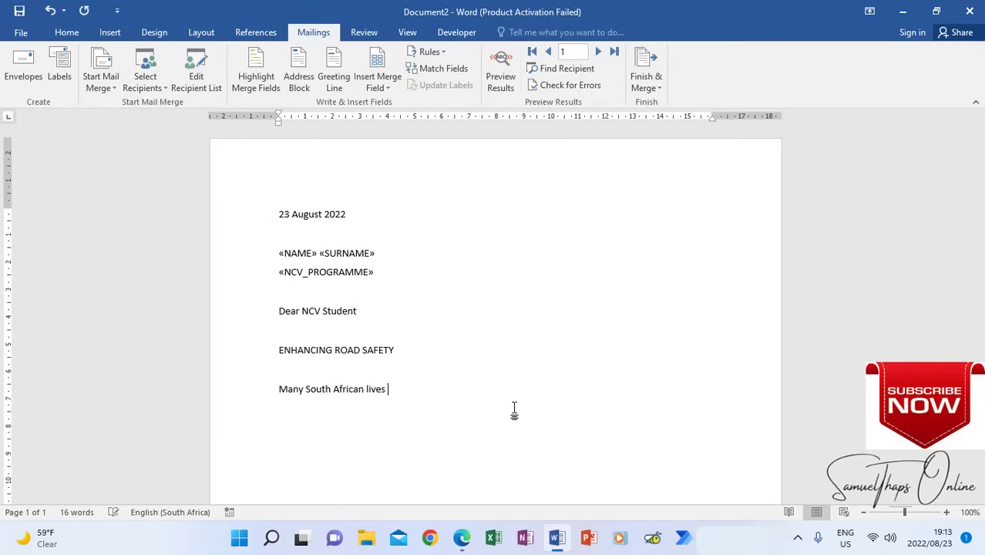
{"action": "type", "text": "are affected daily by traffic a"}
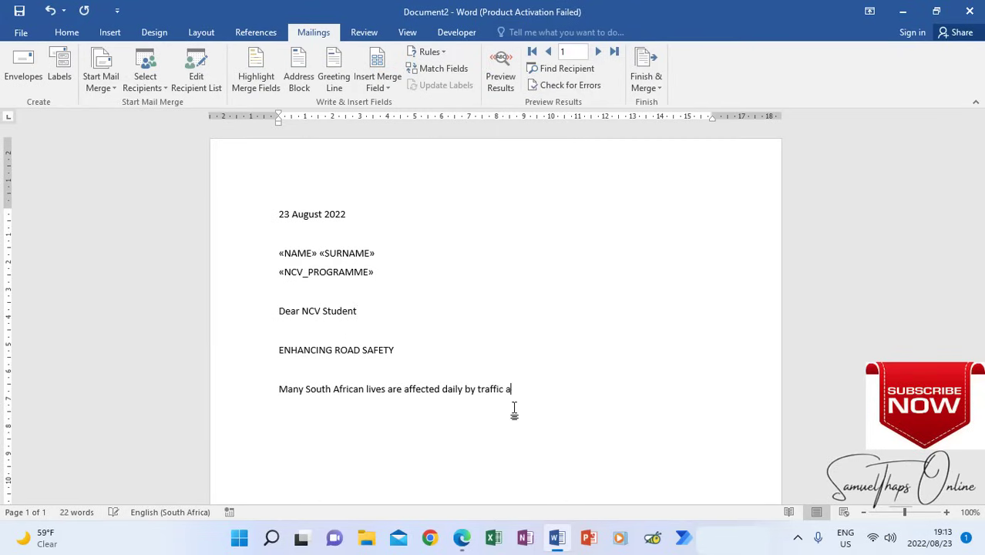
{"action": "type", "text": "ccidents resulting in loss of lives or"}
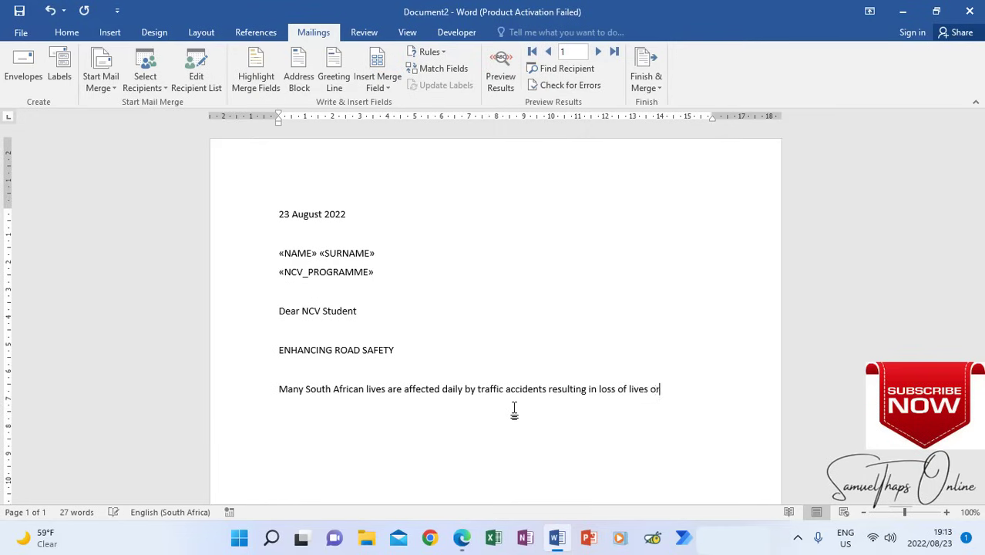
{"action": "type", "text": " diaability."}
{"action": "key", "text": "Return"}
{"action": "key", "text": "Return"}
- Start a second paragraph with "Advocating road safety can safe a life. You can assist by sharing the following statistics with your best friend,"
{"action": "type", "text": "Advocating "}
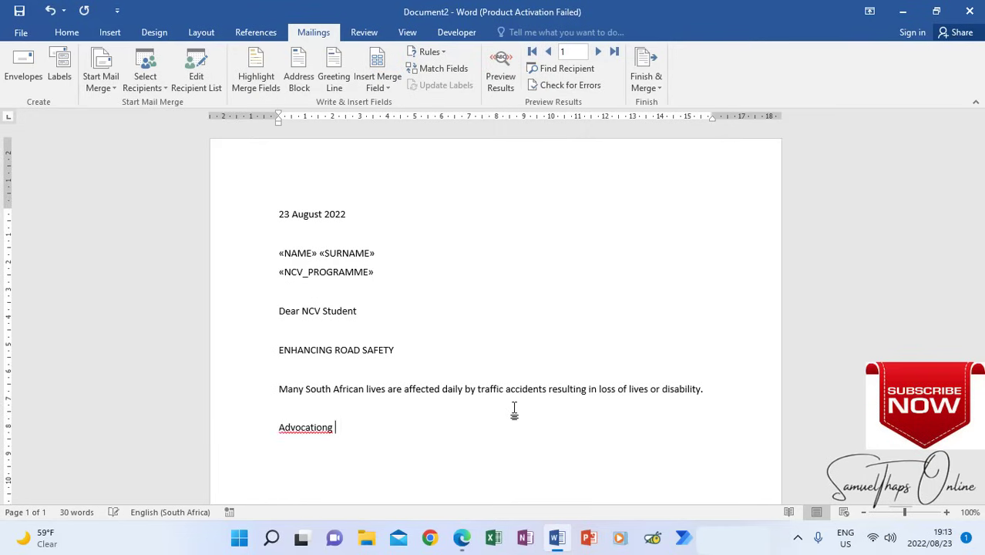
{"action": "type", "text": "road safety can safe l"}
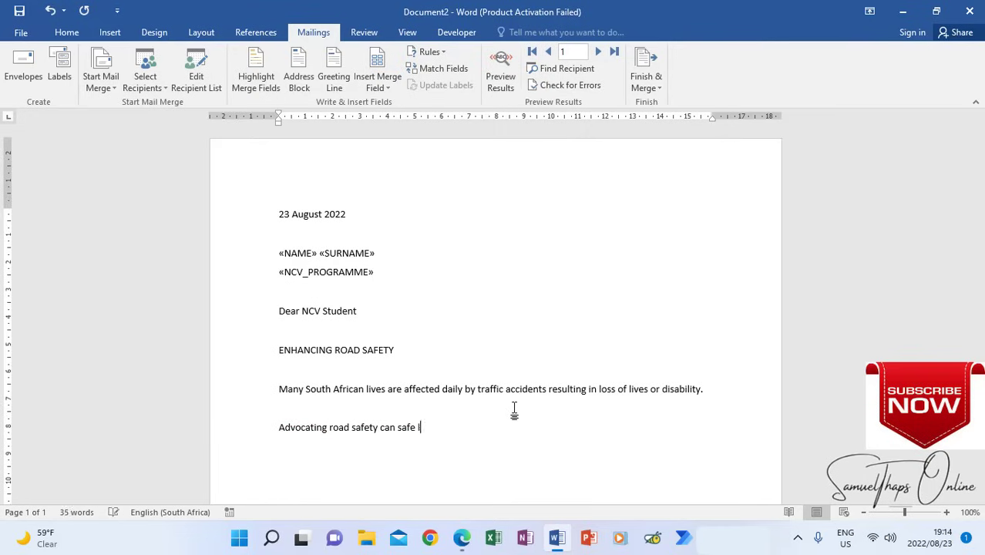
{"action": "key", "text": "BackSpace"}
{"action": "type", "text": "a life. You can assist"}
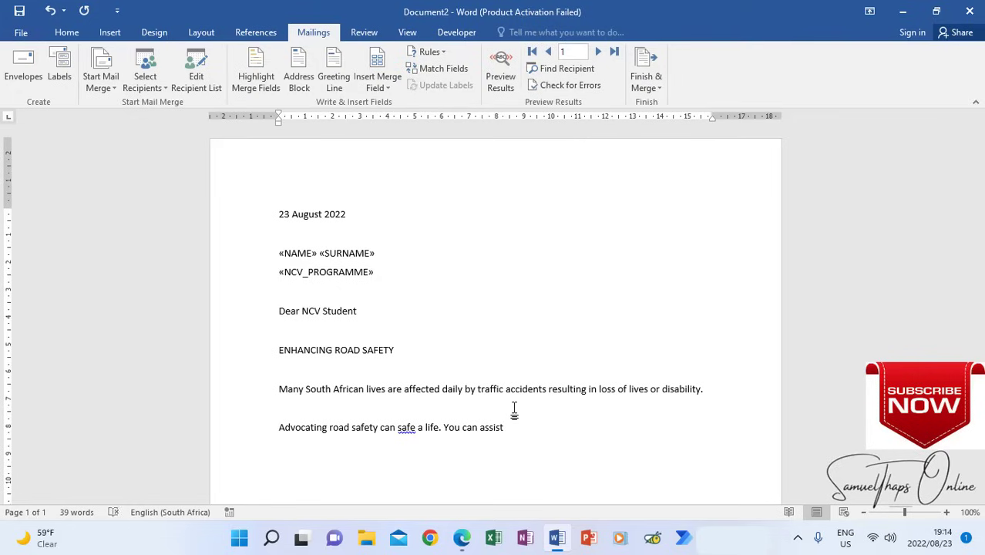
{"action": "type", "text": " by sharing the following sta"}
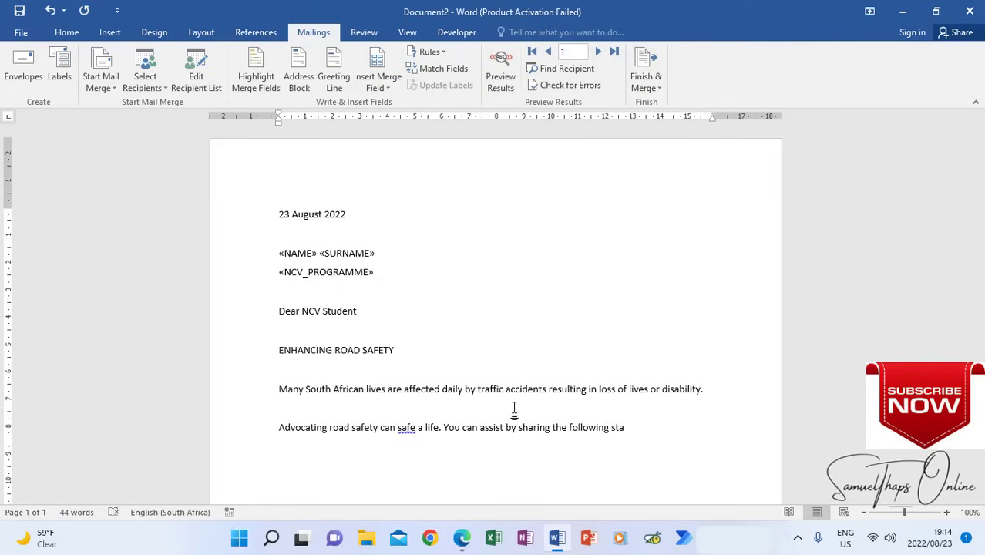
{"action": "type", "text": "tistics with your best friend,"}
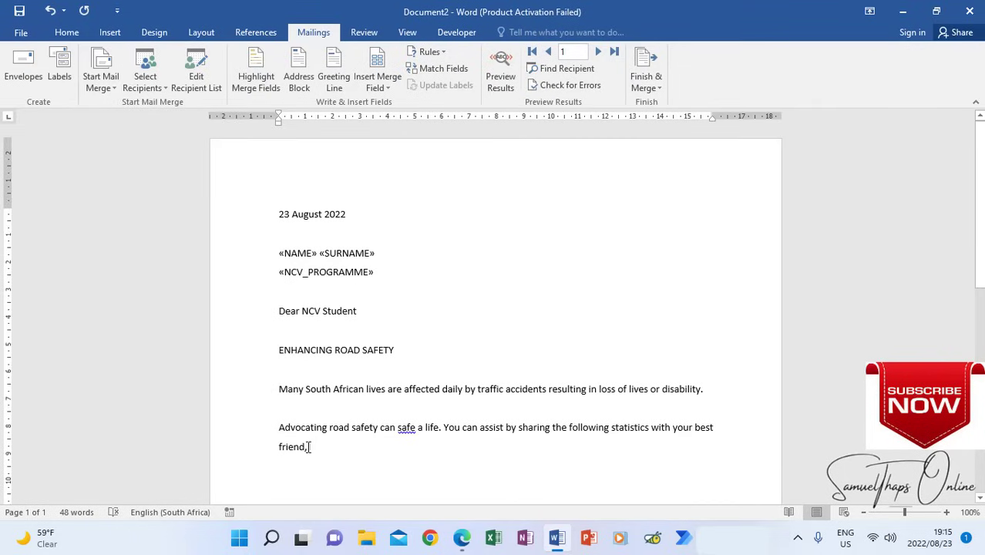
- Check the sentence in the question paper in Edge, and in Word insert the FRIEND and SOCIAL_MEDIA_PLATFORM merge fields, joined by "on"
{"action": "left_click", "coordinate": [461, 538]}
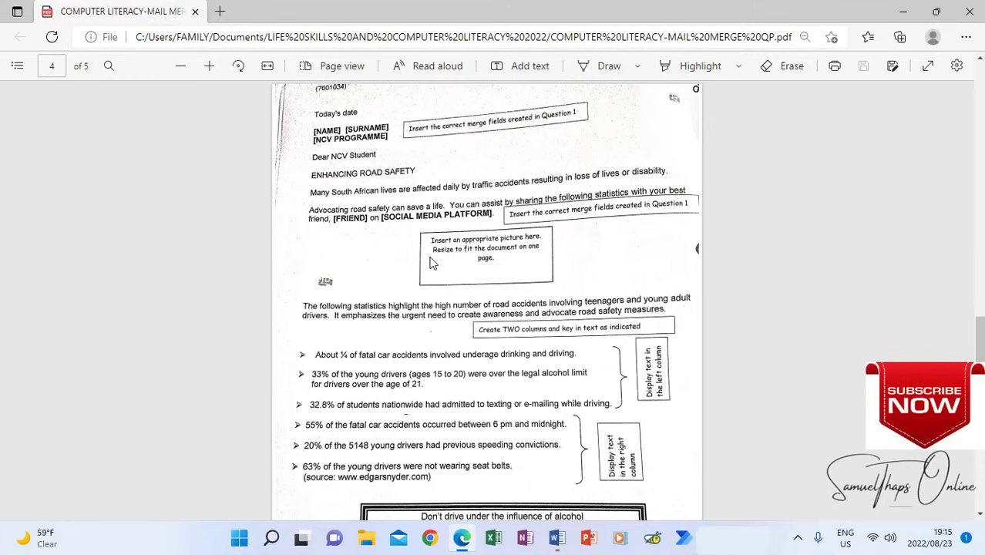
{"action": "left_click", "coordinate": [559, 541]}
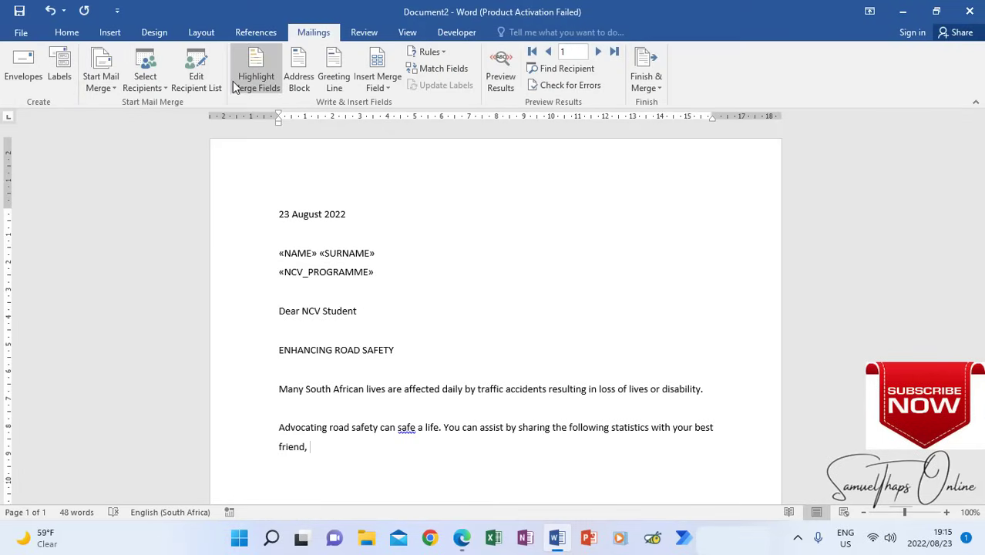
{"action": "left_click", "coordinate": [376, 88]}
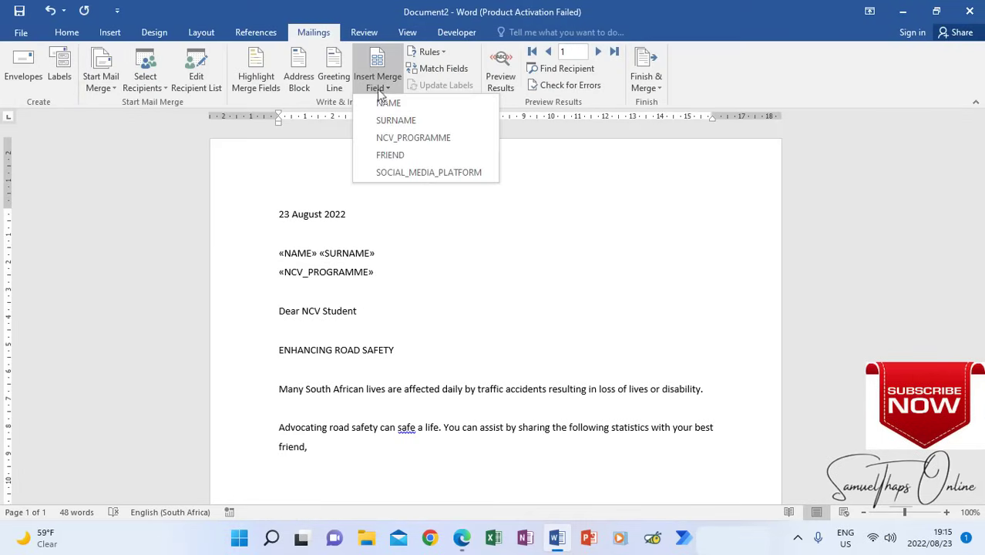
{"action": "left_click", "coordinate": [390, 155]}
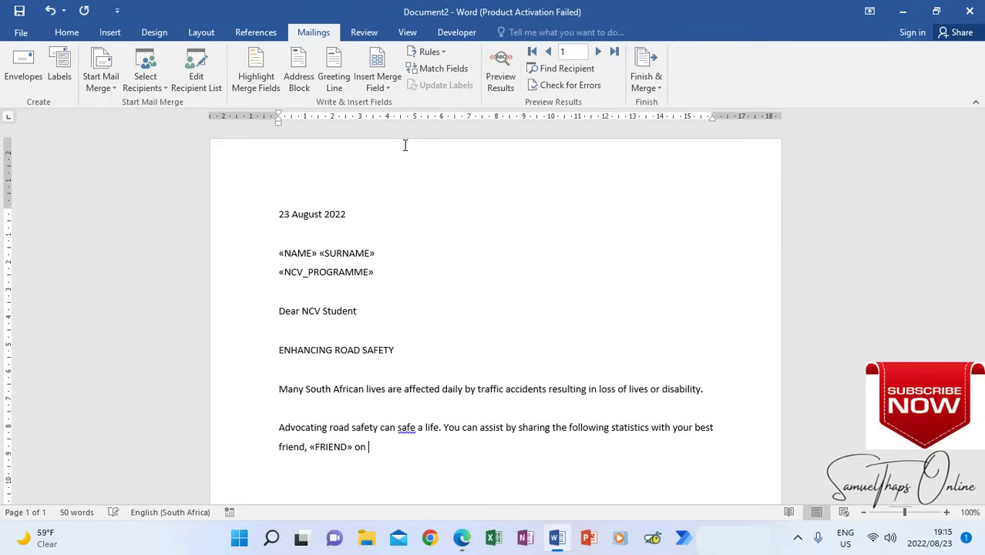
{"action": "left_click", "coordinate": [379, 89]}
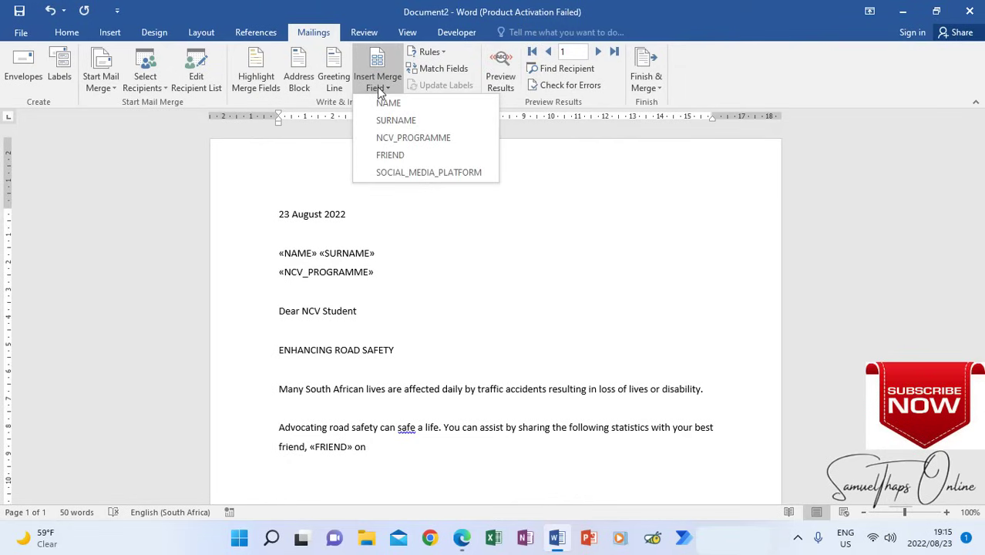
{"action": "left_click", "coordinate": [420, 172]}
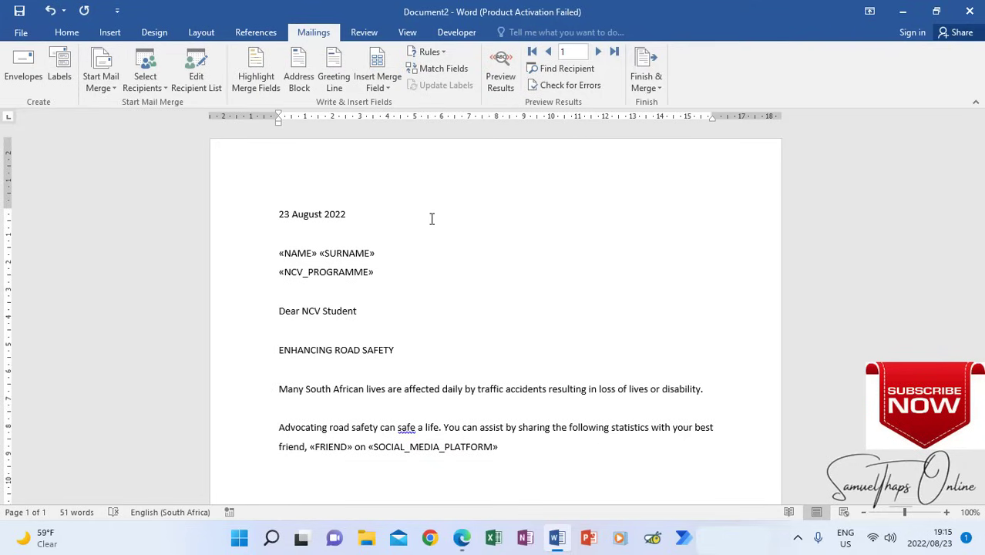
- Compare the letter in Word with the question paper in Edge, and review the remaining layout and the Question 2 formatting instructions
{"action": "left_click", "coordinate": [464, 540]}
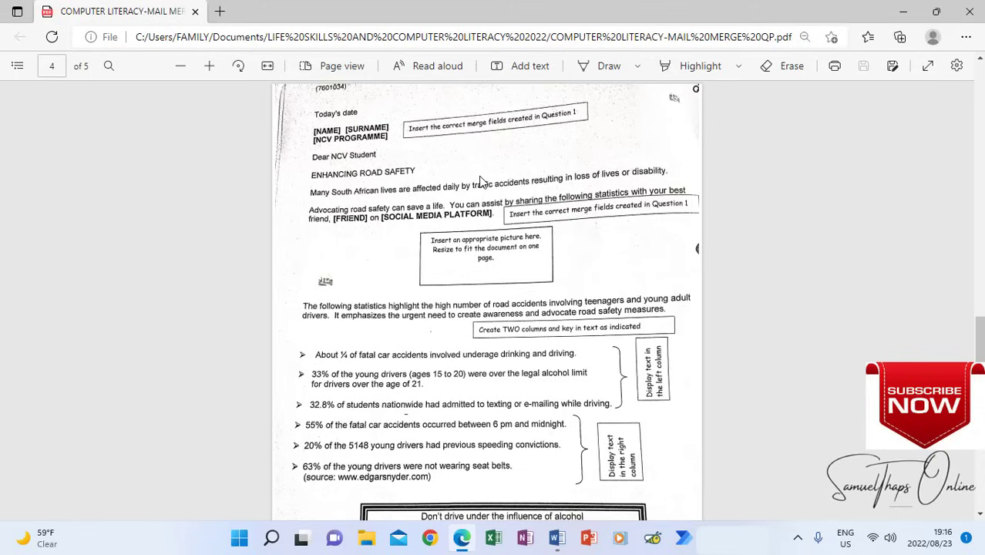
{"action": "left_click", "coordinate": [557, 537]}
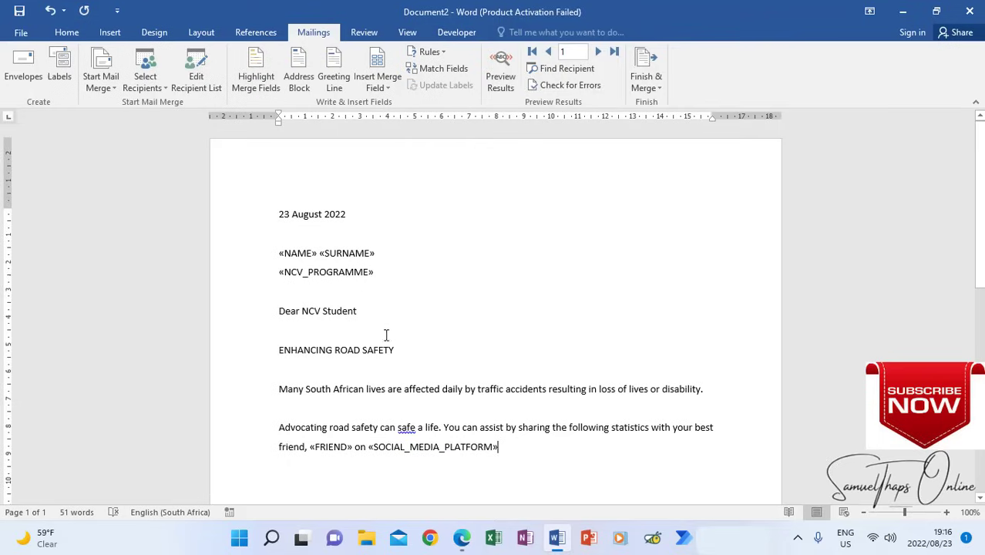
{"action": "left_click", "coordinate": [369, 273]}
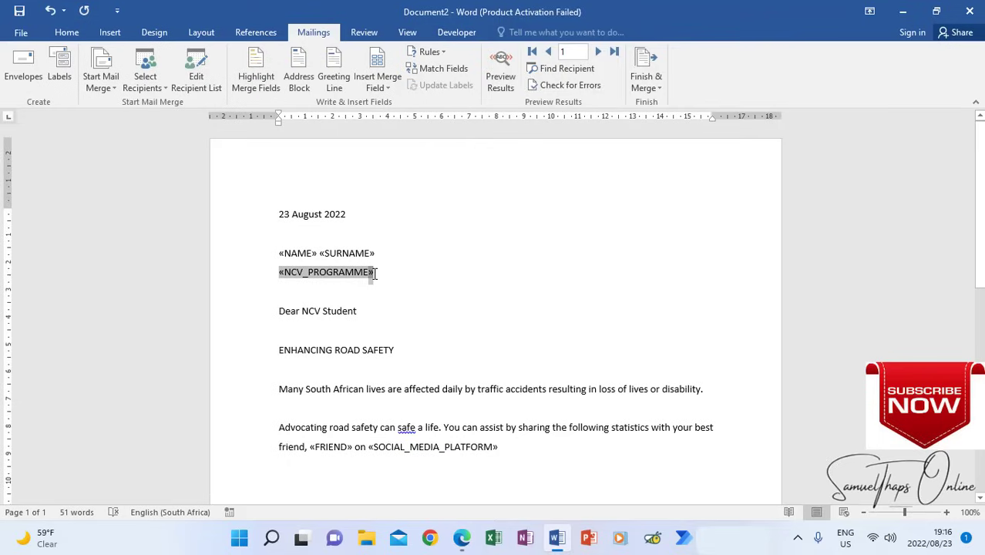
{"action": "left_click", "coordinate": [417, 378]}
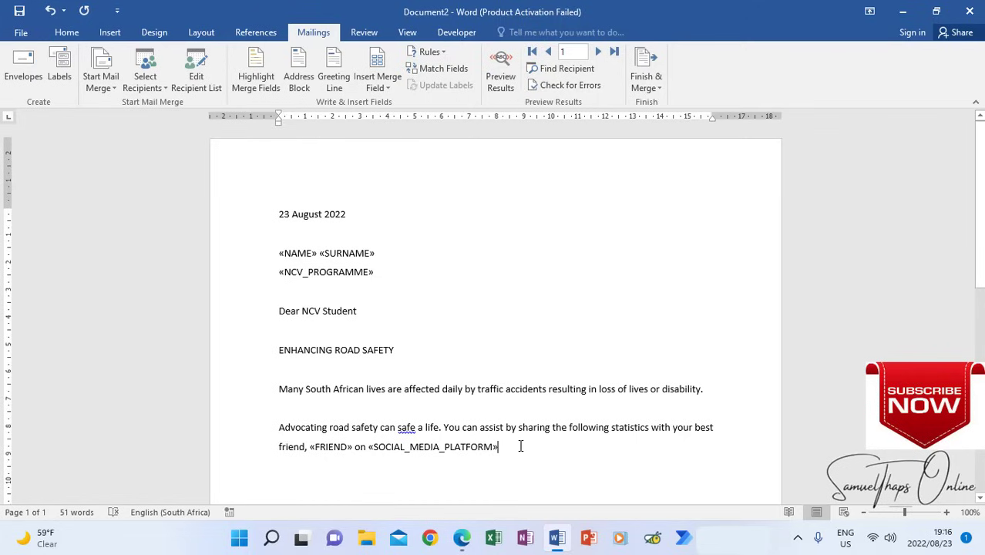
{"action": "left_click", "coordinate": [461, 539]}
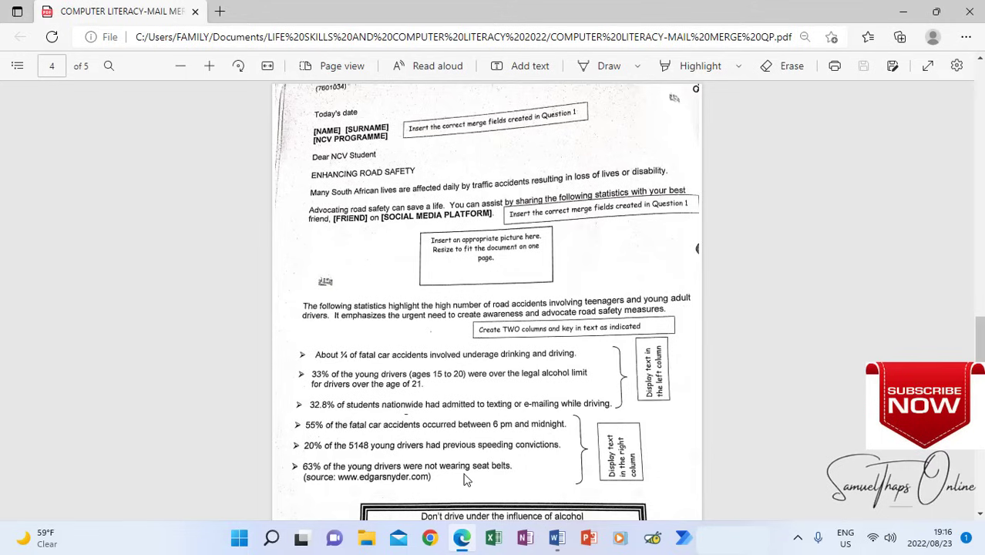
{"action": "scroll", "coordinate": [464, 479], "scroll_direction": "down", "scroll_amount": 1}
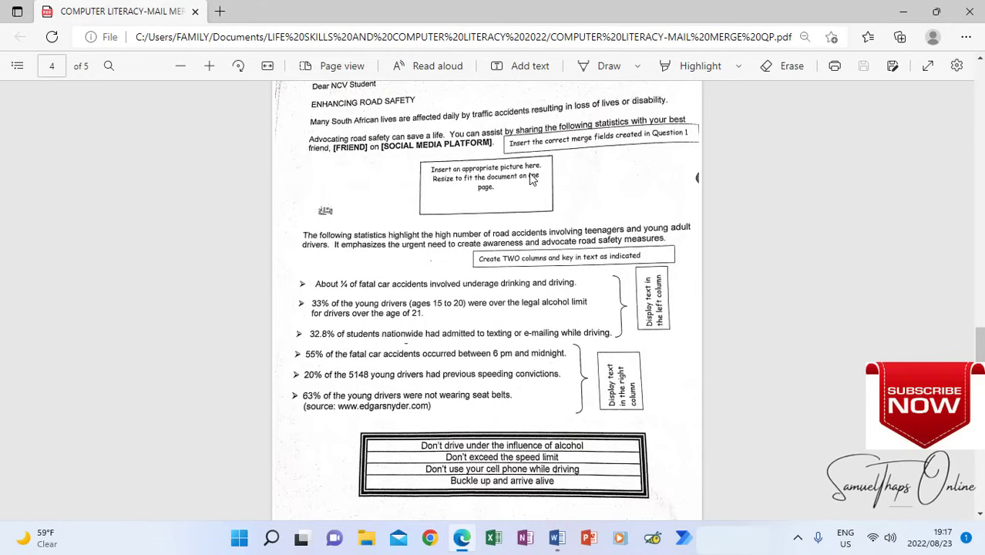
{"action": "scroll", "coordinate": [509, 264], "scroll_direction": "up", "scroll_amount": 10}
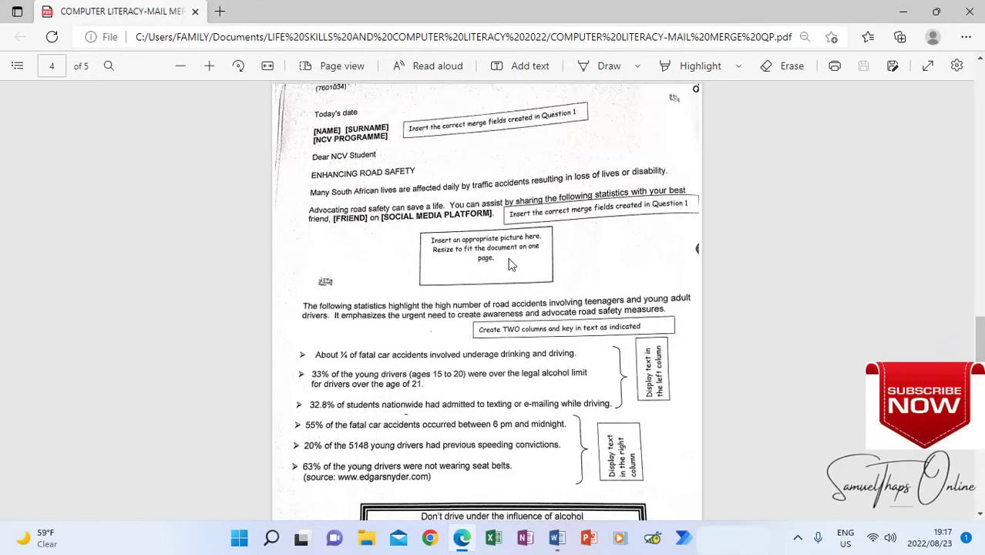
{"action": "scroll", "coordinate": [509, 264], "scroll_direction": "up", "scroll_amount": 5}
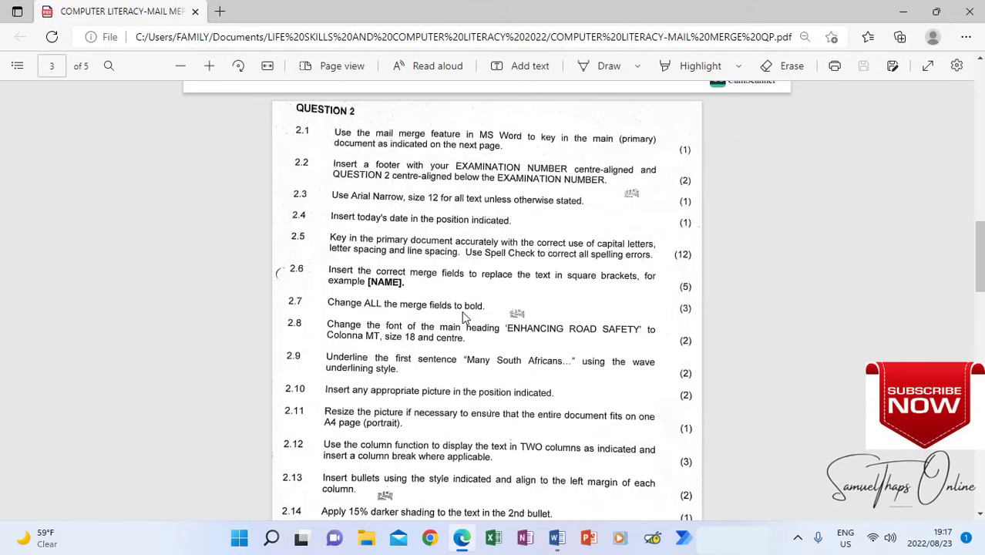
{"action": "mouse_move", "coordinate": [556, 540]}
{"action": "left_click", "coordinate": [529, 492]}
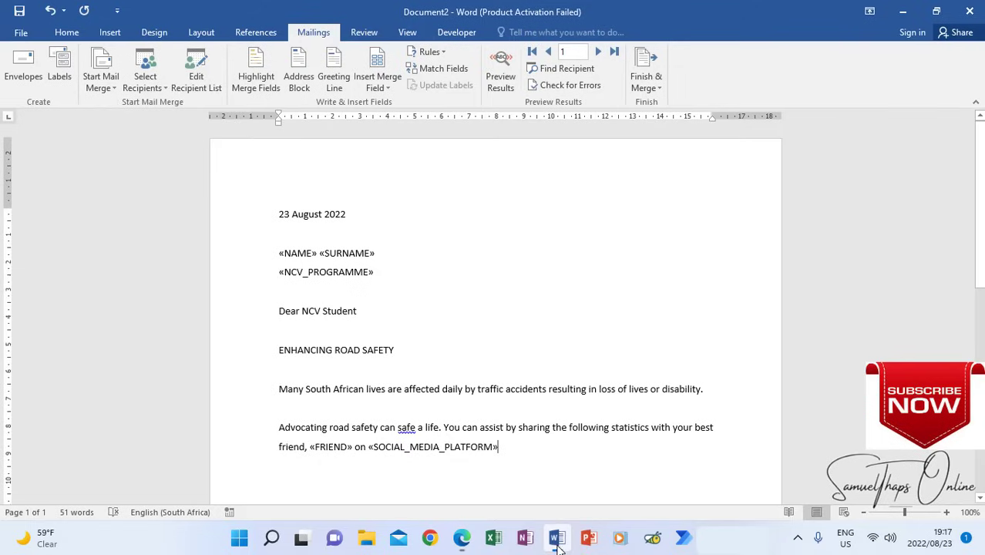
- Make the NAME, SURNAME, NCV_PROGRAMME, FRIEND and SOCIAL_MEDIA_PLATFORM merge fields bold
{"action": "left_click_drag", "start_coordinate": [273, 257], "coordinate": [380, 276]}
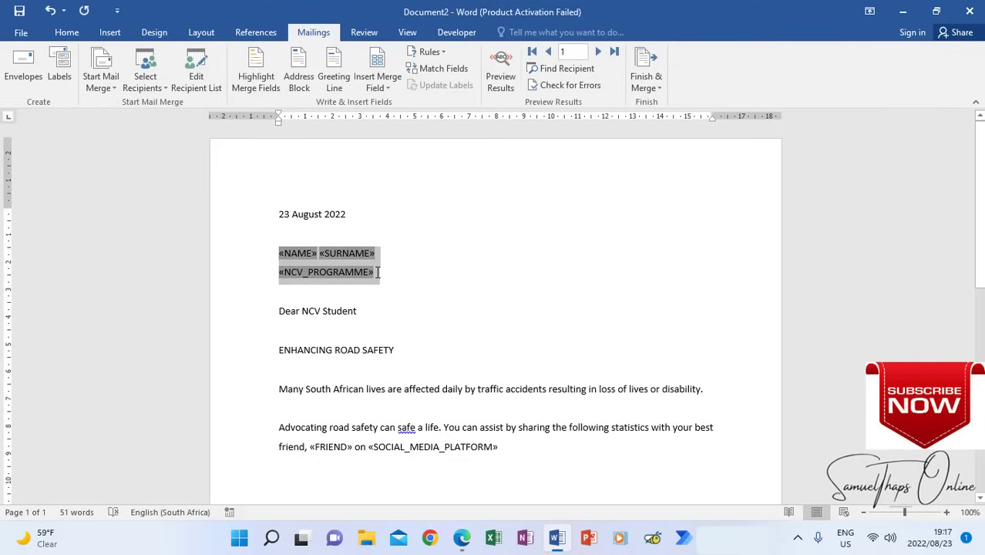
{"action": "left_click", "coordinate": [66, 32]}
{"action": "left_click", "coordinate": [124, 80]}
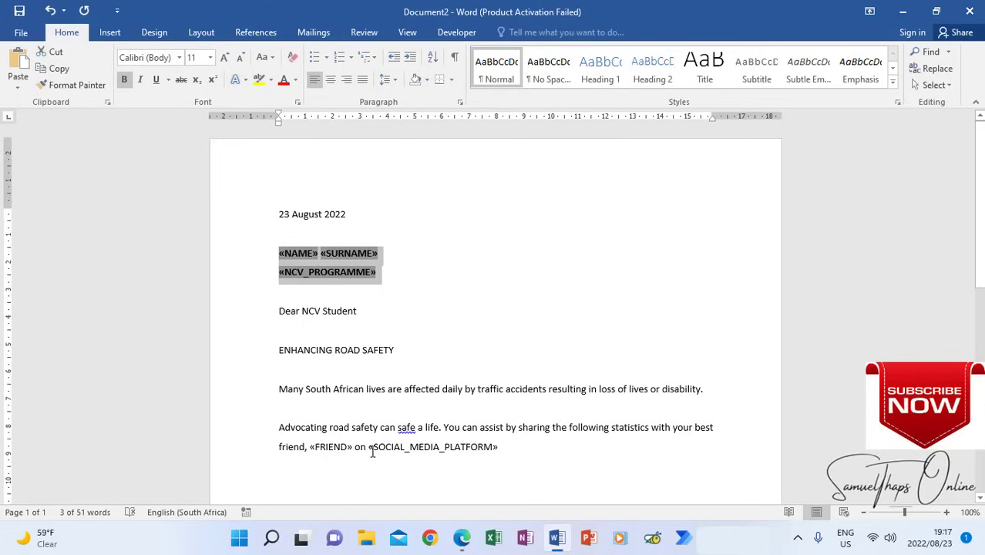
{"action": "left_click_drag", "start_coordinate": [310, 451], "coordinate": [354, 451]}
{"action": "left_click", "coordinate": [124, 80]}
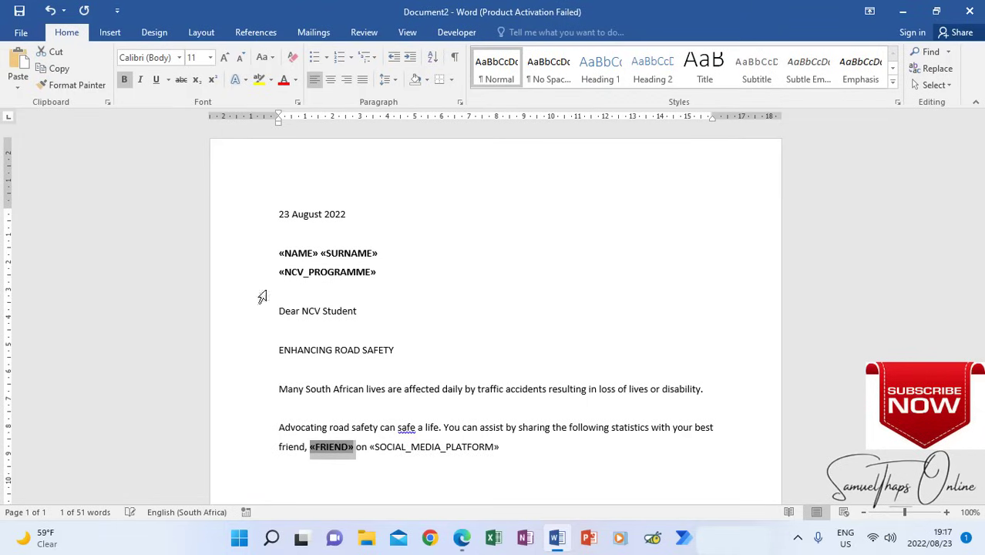
{"action": "left_click_drag", "start_coordinate": [368, 451], "coordinate": [502, 450]}
{"action": "left_click", "coordinate": [509, 451]}
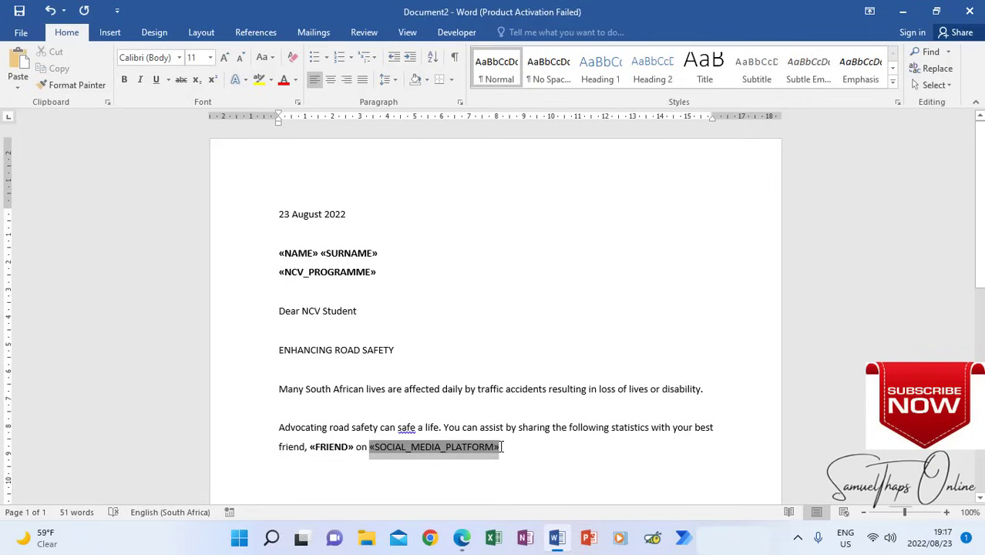
{"action": "left_click", "coordinate": [124, 80]}
{"action": "left_click", "coordinate": [565, 454]}
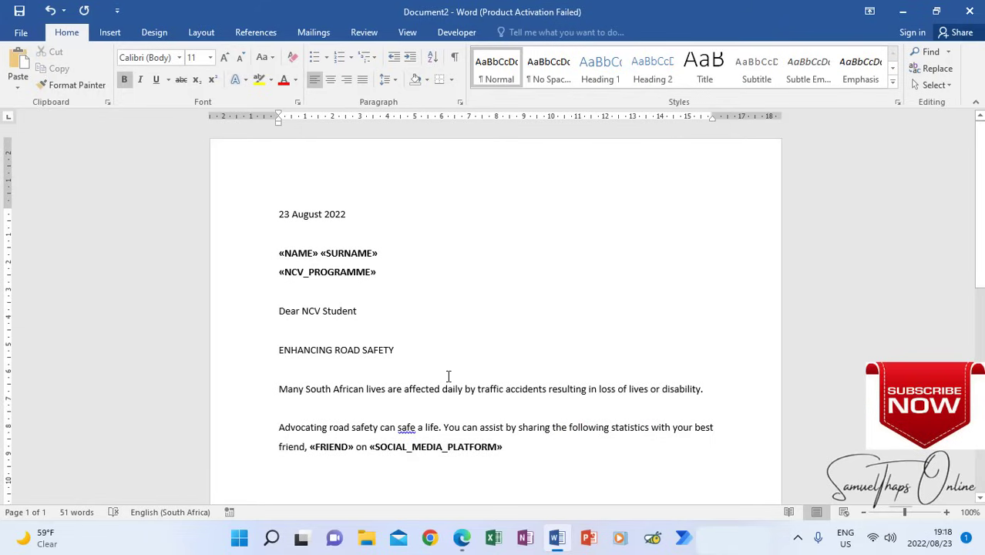
- Check the heading instruction in the question paper in Edge, and in Word set "ENHANCING ROAD SAFETY" to Colonna MT, size 18
{"action": "left_click", "coordinate": [462, 538]}
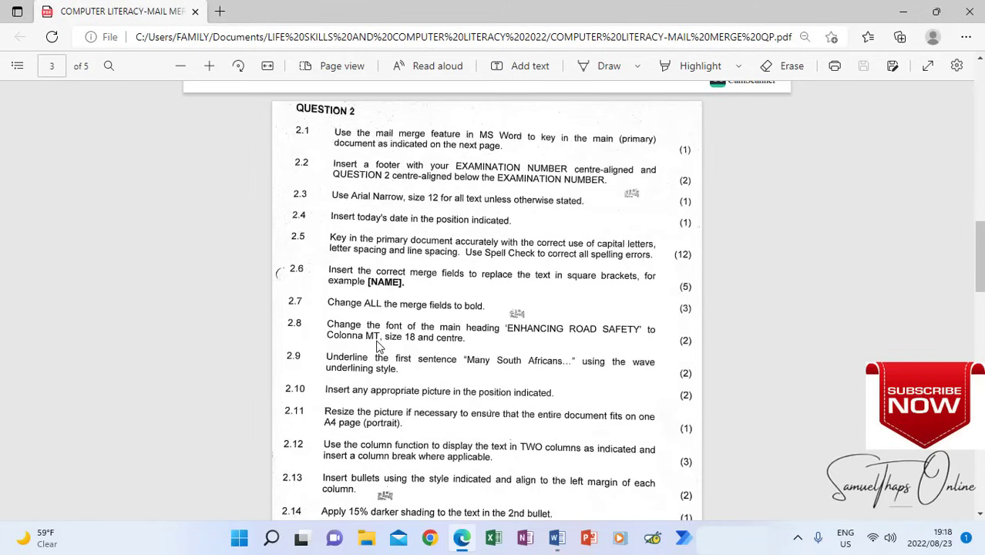
{"action": "left_click", "coordinate": [557, 537]}
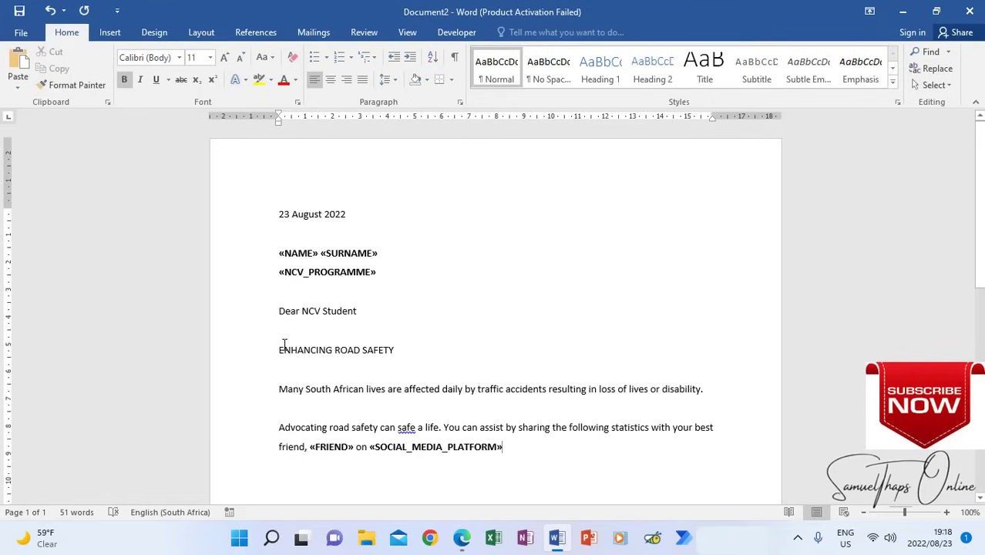
{"action": "left_click_drag", "start_coordinate": [276, 352], "coordinate": [403, 354]}
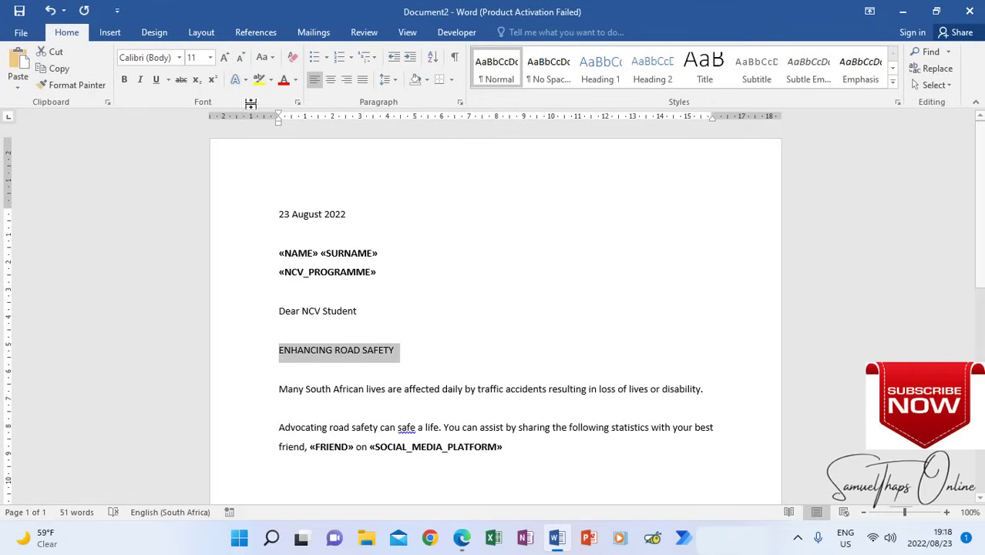
{"action": "left_click", "coordinate": [181, 58]}
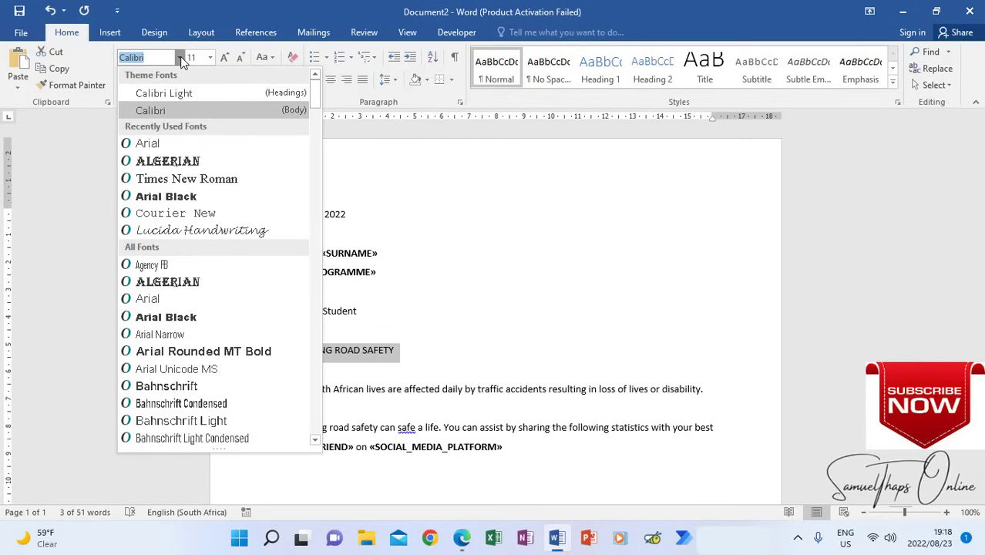
{"action": "scroll", "coordinate": [208, 309], "scroll_direction": "down", "scroll_amount": 8}
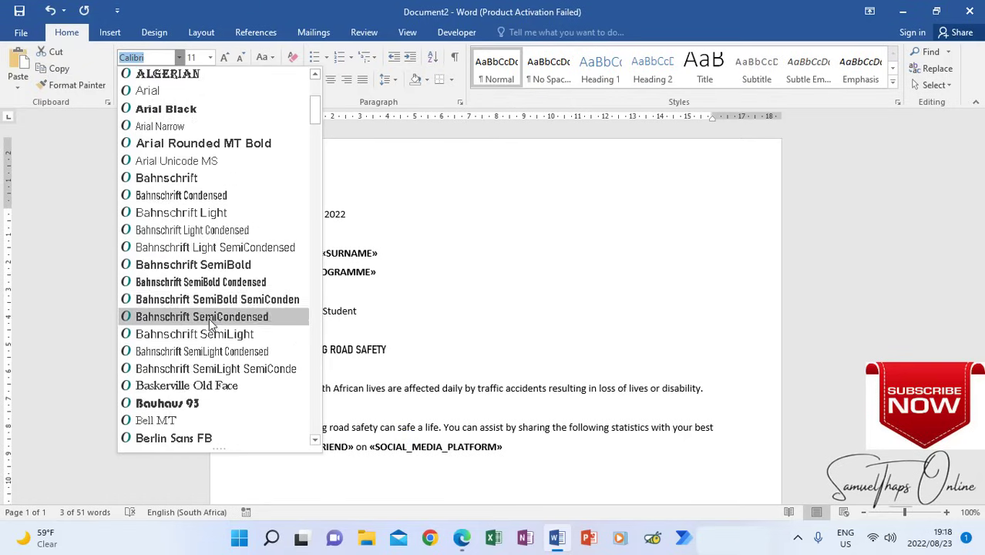
{"action": "scroll", "coordinate": [207, 335], "scroll_direction": "down", "scroll_amount": 4}
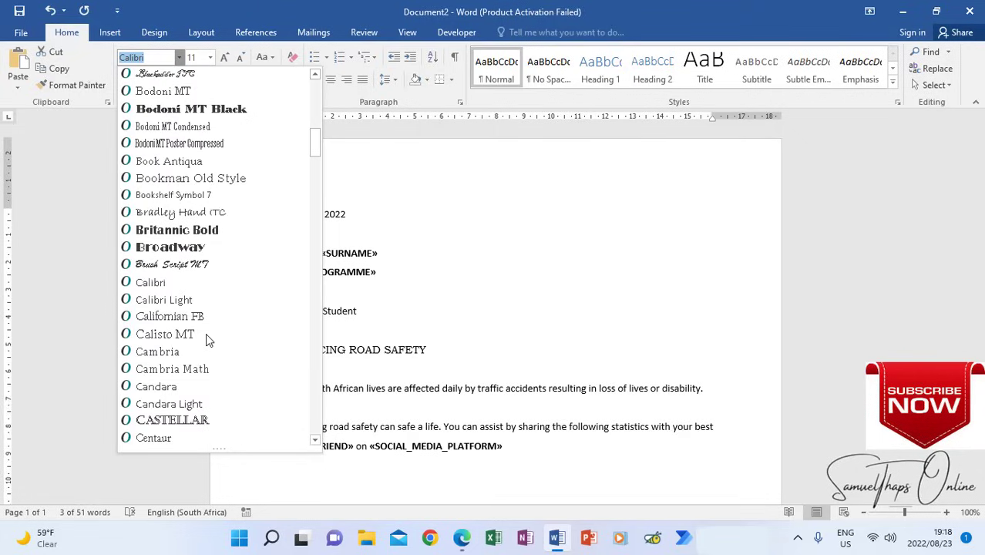
{"action": "scroll", "coordinate": [206, 336], "scroll_direction": "down", "scroll_amount": 3}
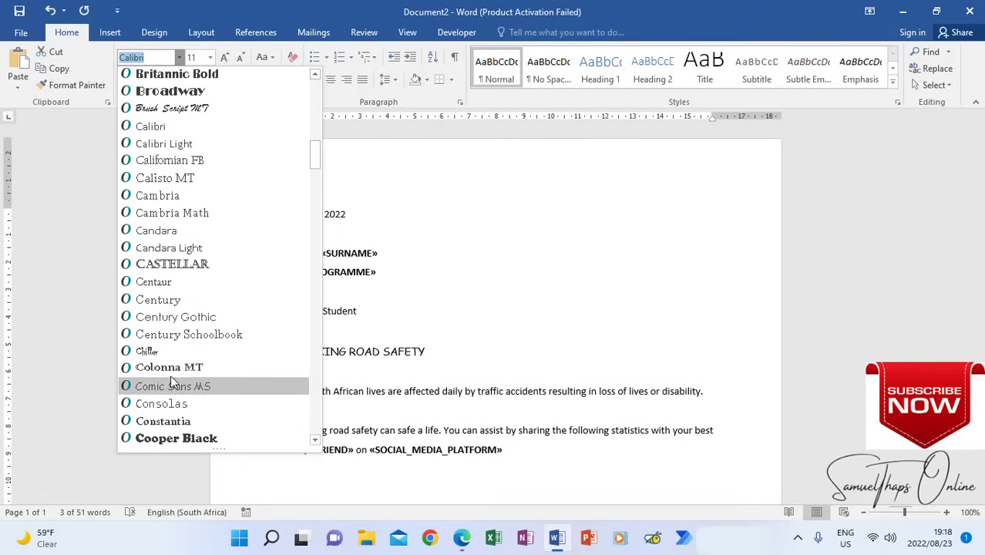
{"action": "left_click", "coordinate": [173, 366]}
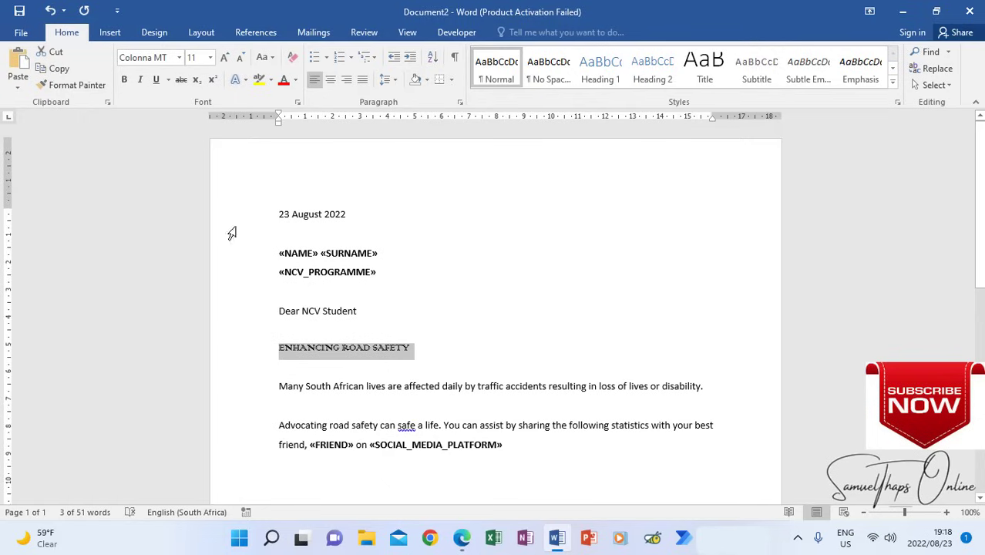
{"action": "left_click", "coordinate": [210, 57]}
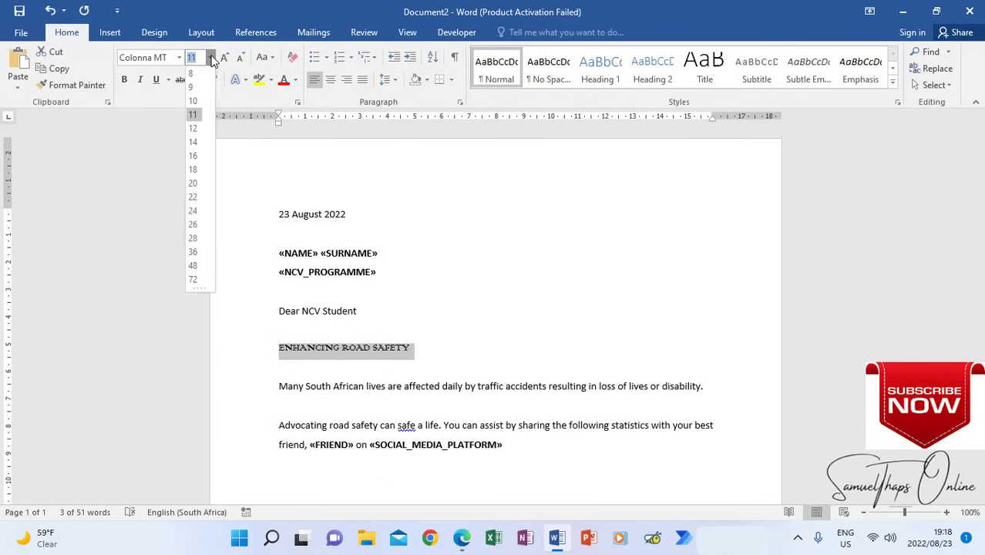
{"action": "left_click", "coordinate": [196, 170]}
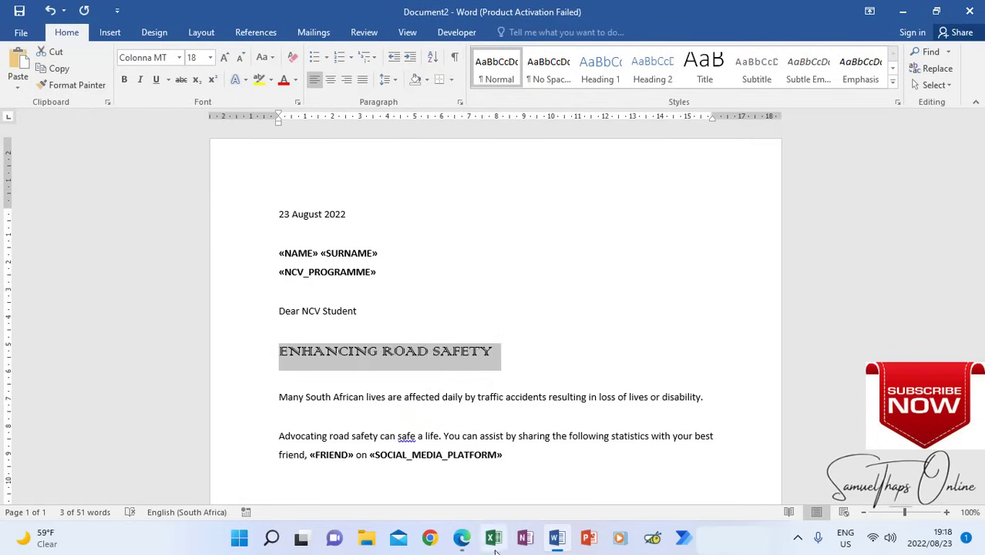
- Recheck the heading's alignment requirement in the question paper in Edge, and centre the "ENHANCING ROAD SAFETY" heading in Word
{"action": "left_click", "coordinate": [460, 539]}
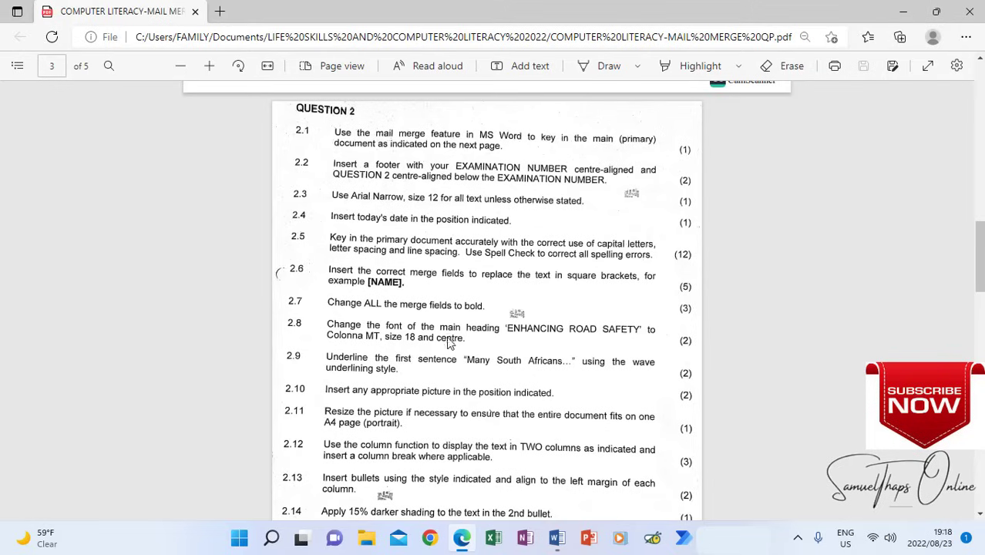
{"action": "left_click", "coordinate": [557, 538]}
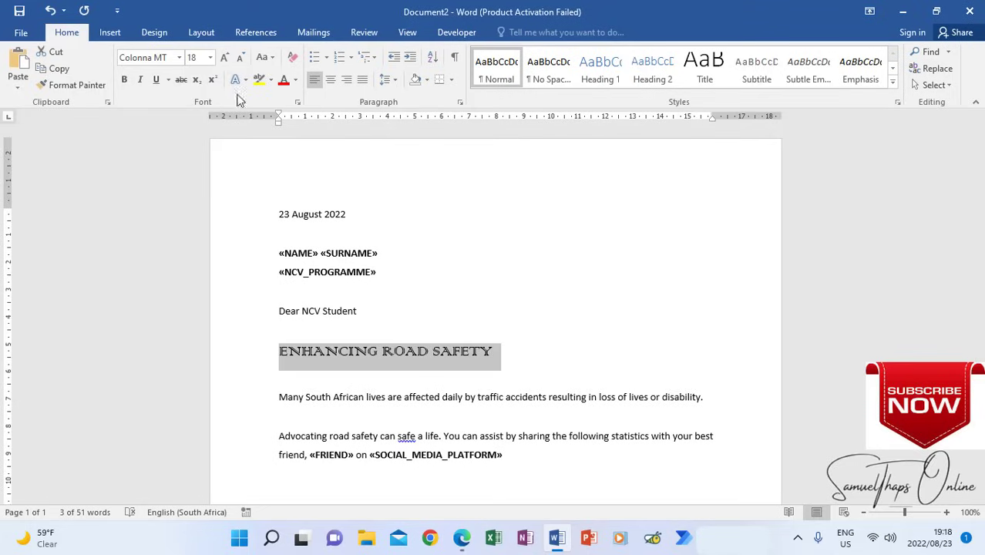
{"action": "left_click", "coordinate": [330, 81]}
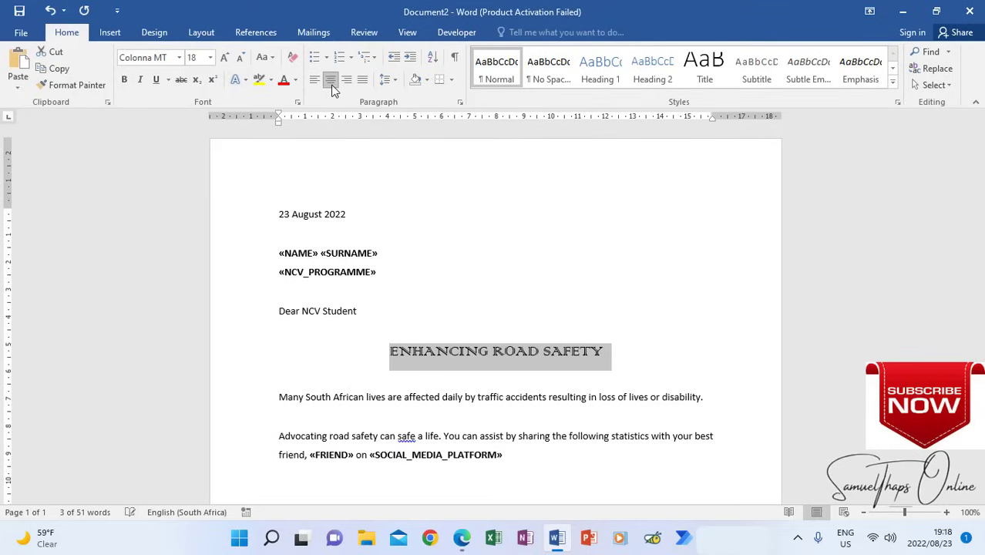
{"action": "left_click", "coordinate": [473, 408]}
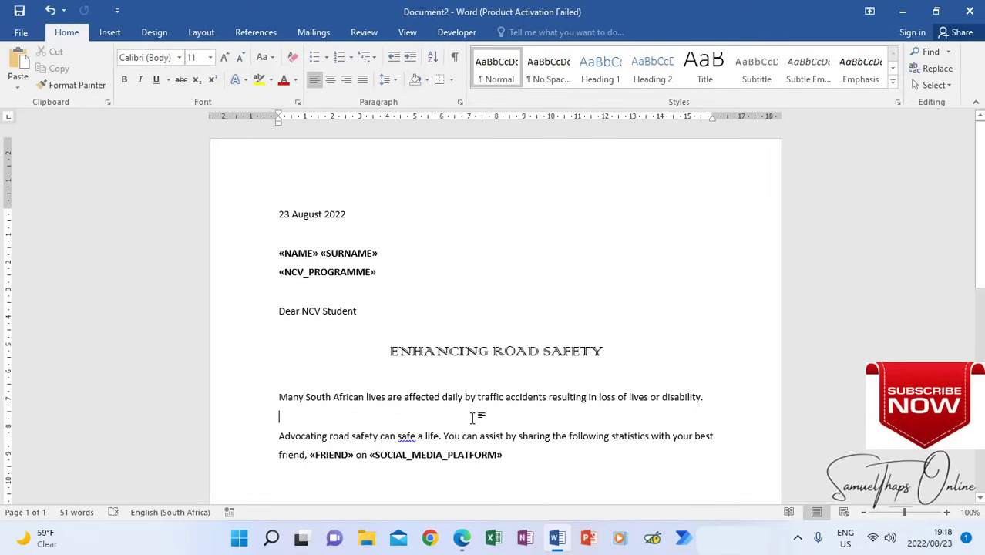
- Start a new line below the second paragraph, after the SOCIAL_MEDIA_PLATFORM merge field
{"action": "scroll", "coordinate": [474, 417], "scroll_direction": "down", "scroll_amount": 3}
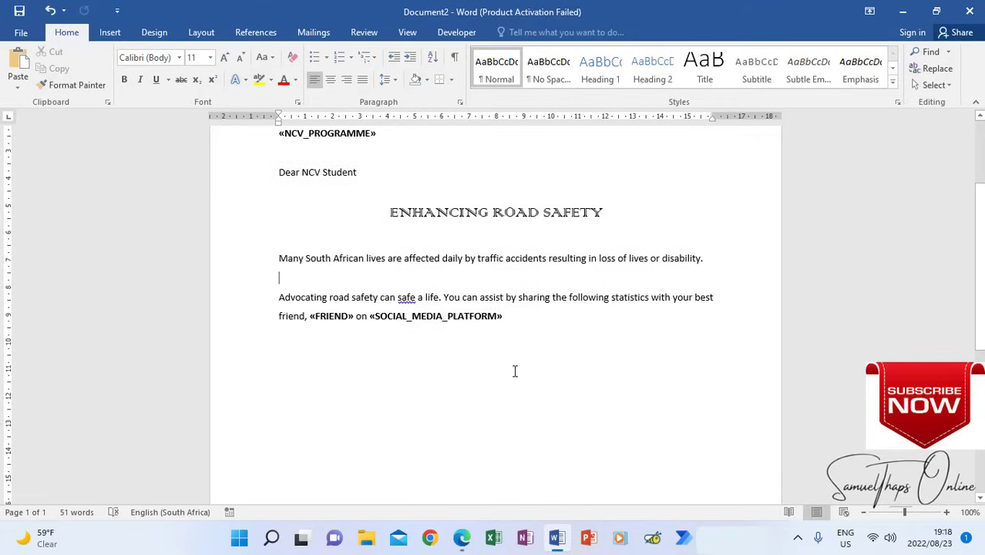
{"action": "left_click", "coordinate": [523, 318]}
{"action": "key", "text": "Return"}
- Check in the question paper in Edge where the picture belongs in the letter, and return to Word
{"action": "left_click", "coordinate": [462, 538]}
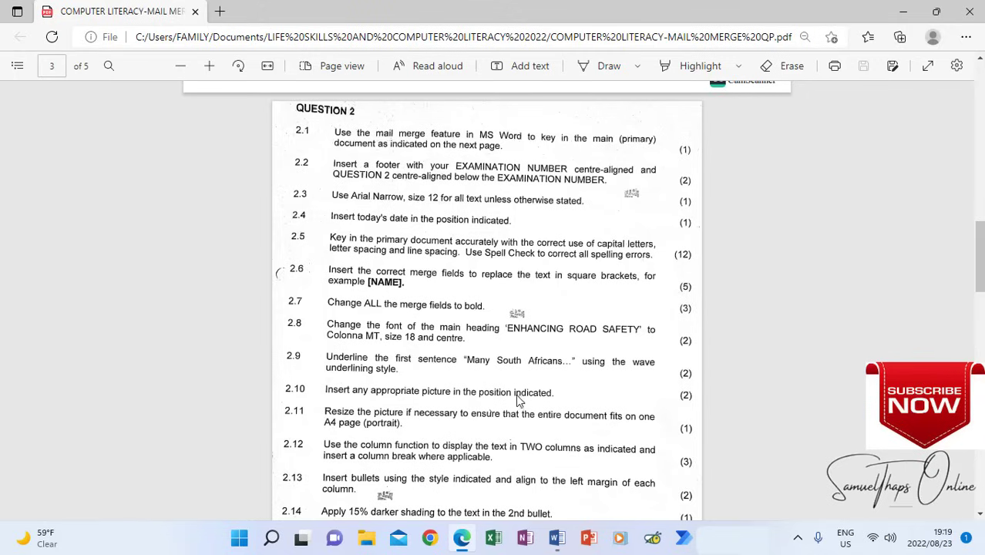
{"action": "left_click", "coordinate": [462, 538]}
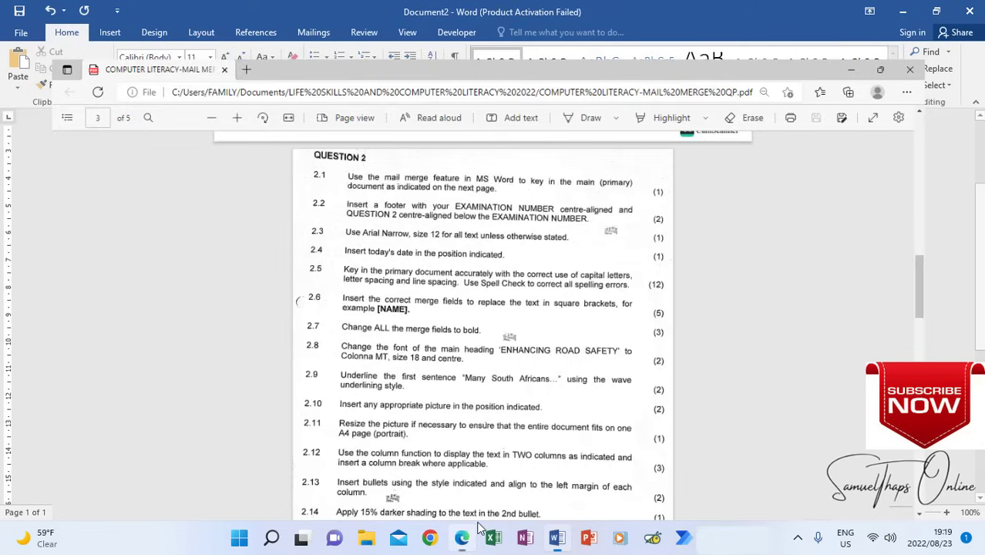
{"action": "left_click", "coordinate": [462, 538]}
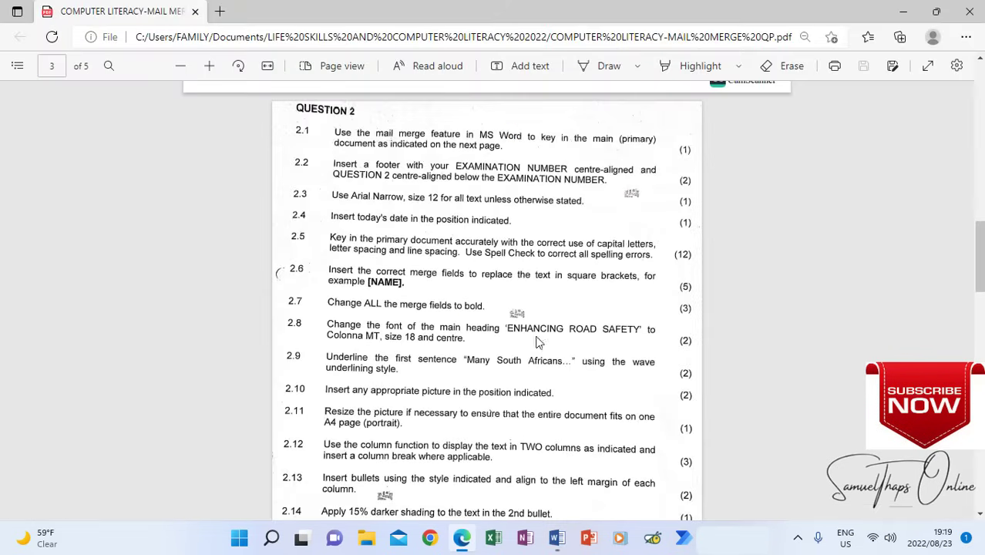
{"action": "scroll", "coordinate": [516, 370], "scroll_direction": "up", "scroll_amount": 3}
{"action": "scroll", "coordinate": [516, 370], "scroll_direction": "down", "scroll_amount": 10}
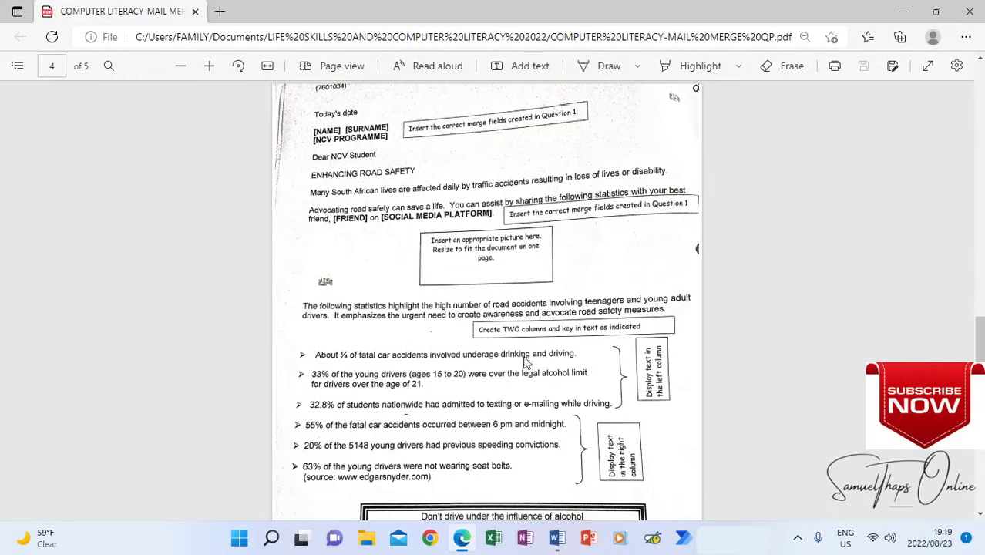
{"action": "left_click", "coordinate": [558, 537]}
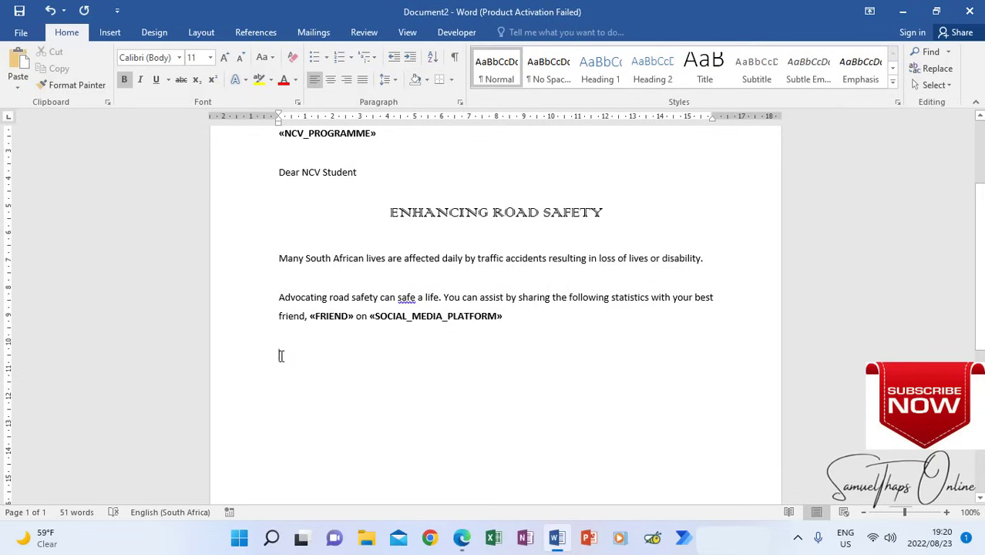
{"action": "left_click", "coordinate": [106, 33]}
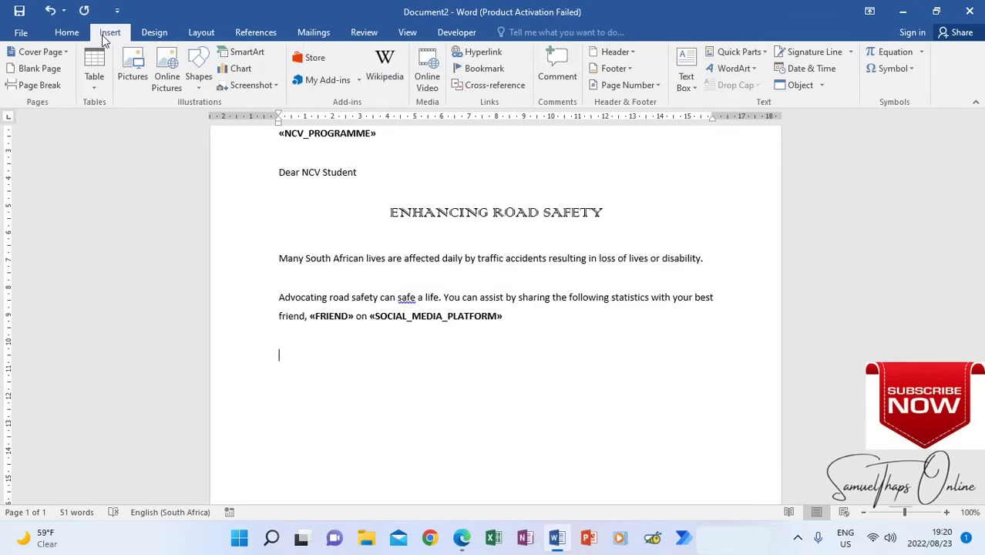
{"action": "left_click", "coordinate": [131, 74]}
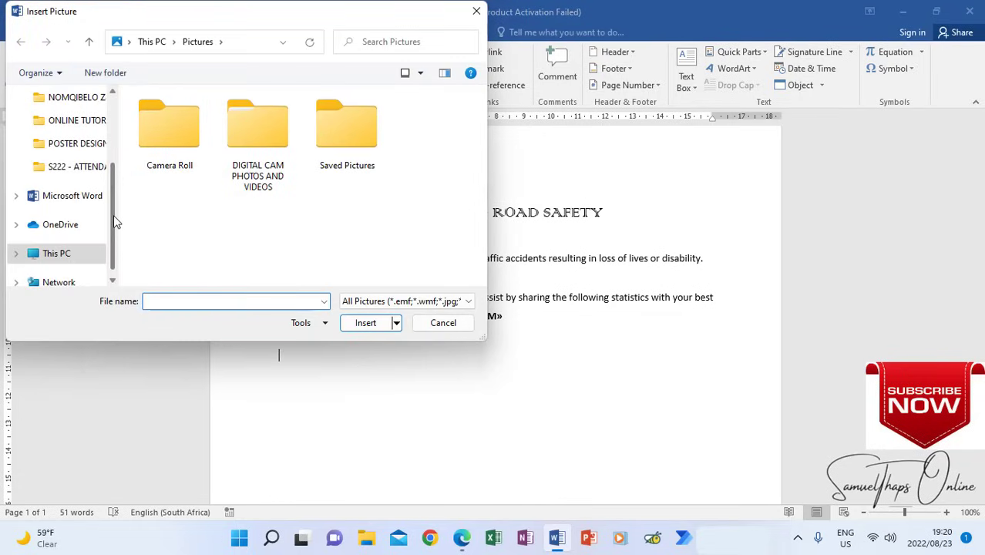
{"action": "scroll", "coordinate": [113, 216], "scroll_direction": "down", "scroll_amount": 1}
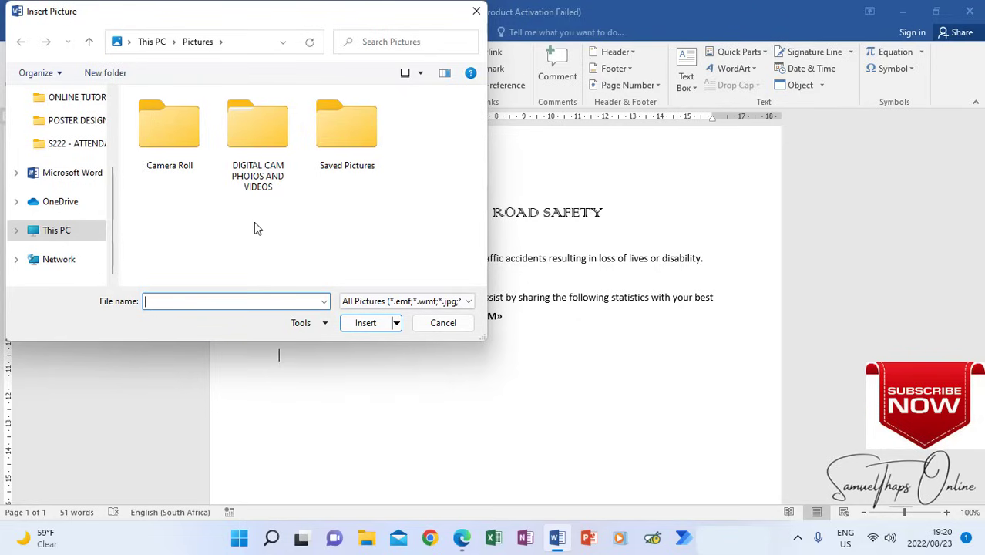
{"action": "left_click", "coordinate": [442, 324]}
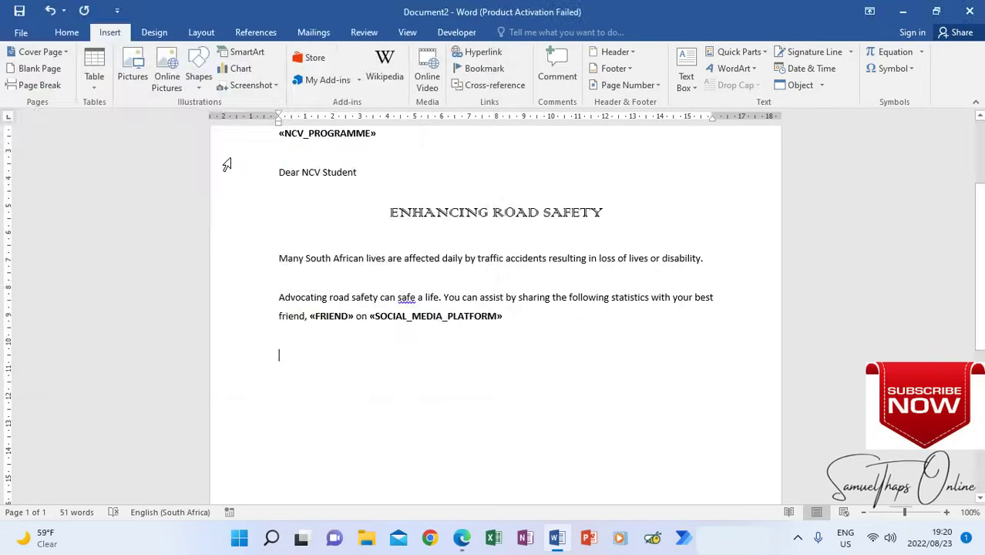
- Search Bing Images for "HOUSES" and insert the first house picture below the second paragraph
{"action": "left_click", "coordinate": [165, 74]}
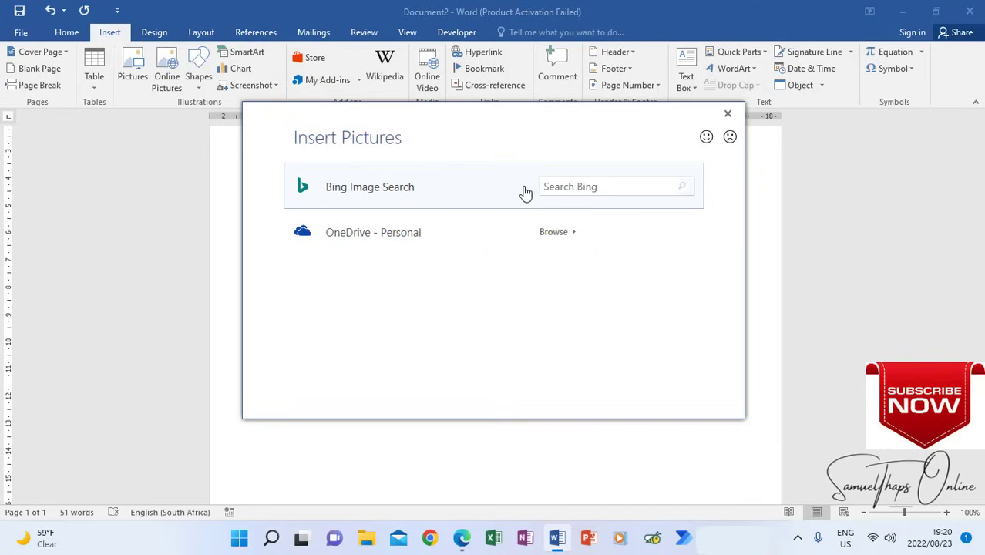
{"action": "left_click", "coordinate": [390, 193]}
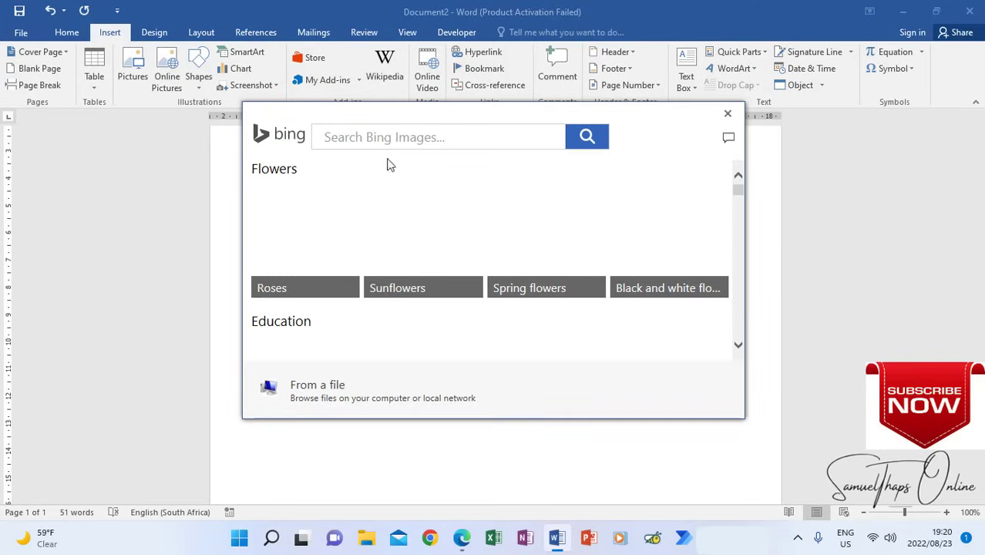
{"action": "left_click", "coordinate": [363, 139]}
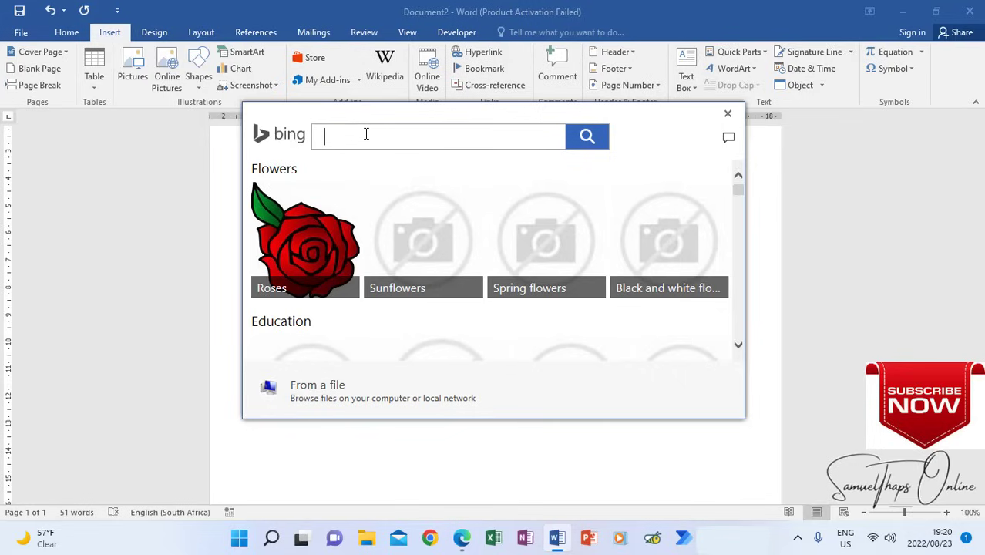
{"action": "type", "text": "HOUSES"}
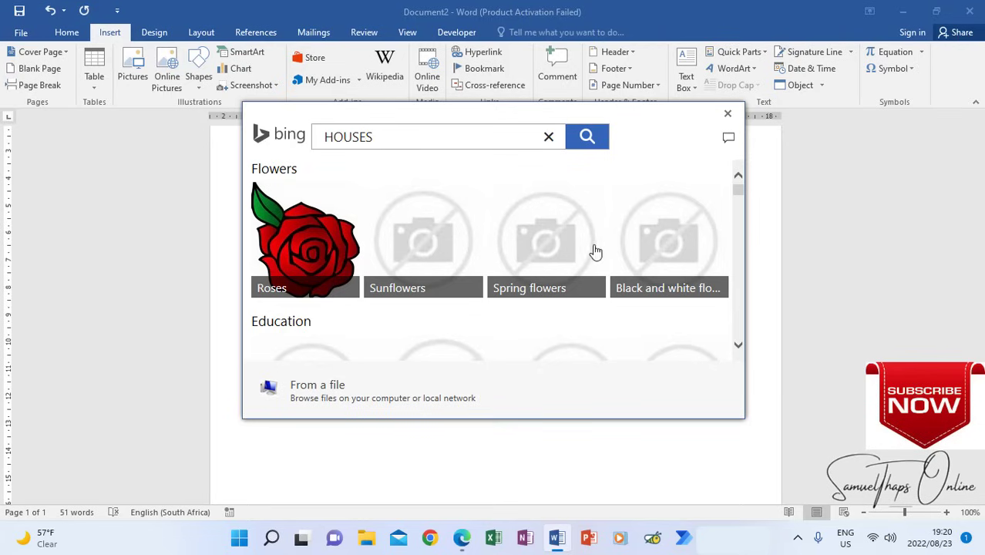
{"action": "left_click", "coordinate": [590, 138]}
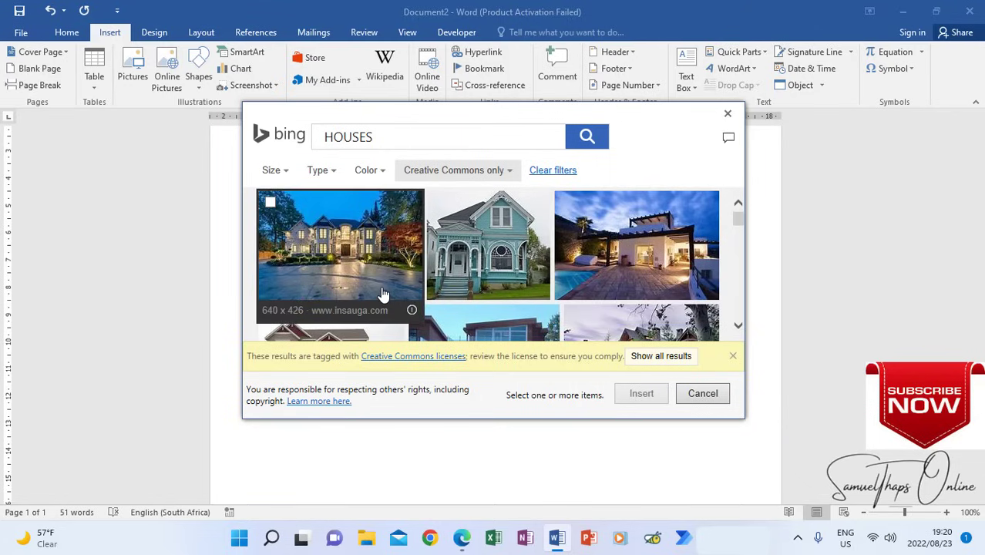
{"action": "left_click", "coordinate": [316, 239]}
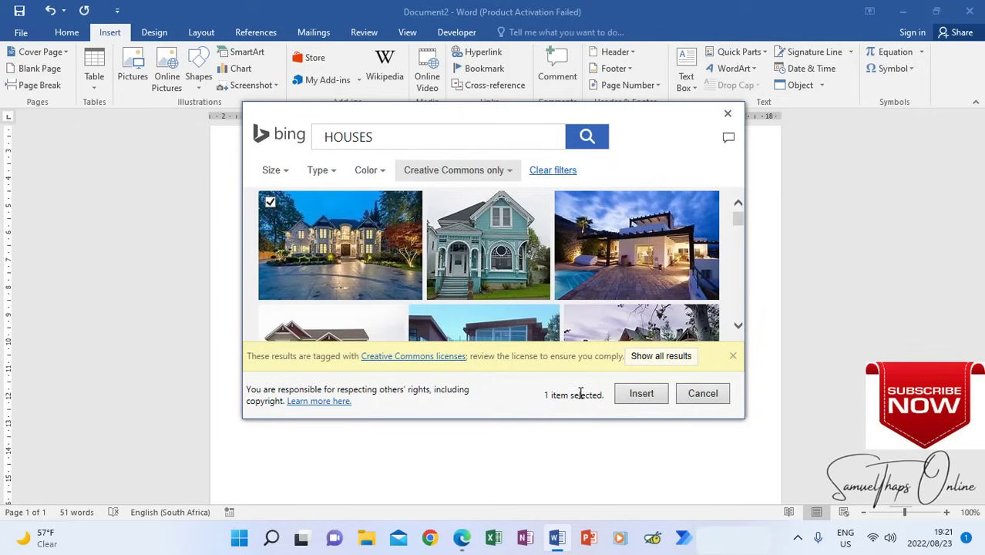
{"action": "left_click", "coordinate": [639, 396]}
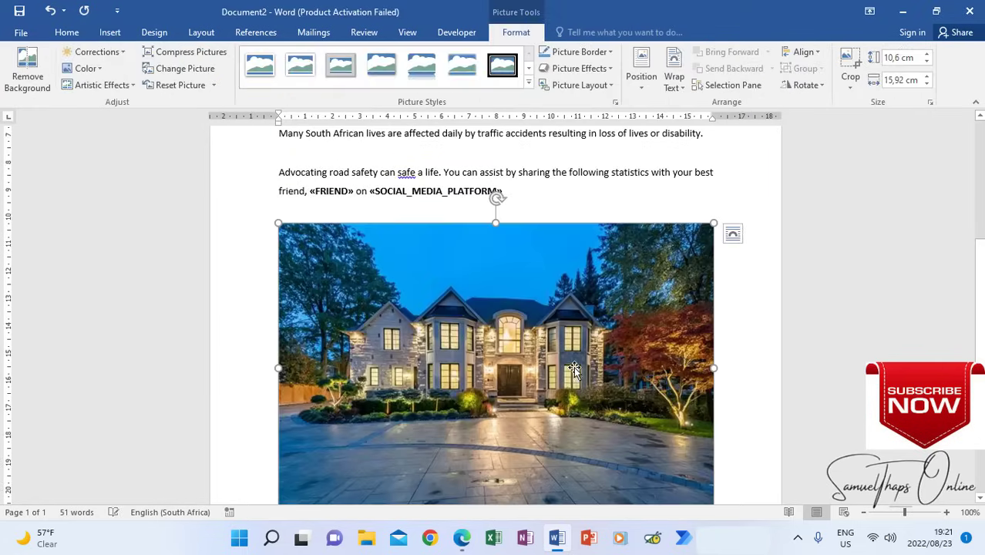
- Shrink the house picture proportionally to about 3.88 cm high and 5.82 cm wide
{"action": "scroll", "coordinate": [568, 374], "scroll_direction": "down", "scroll_amount": 2}
{"action": "scroll", "coordinate": [569, 374], "scroll_direction": "up", "scroll_amount": 2}
{"action": "left_click_drag", "start_coordinate": [278, 224], "coordinate": [521, 381]}
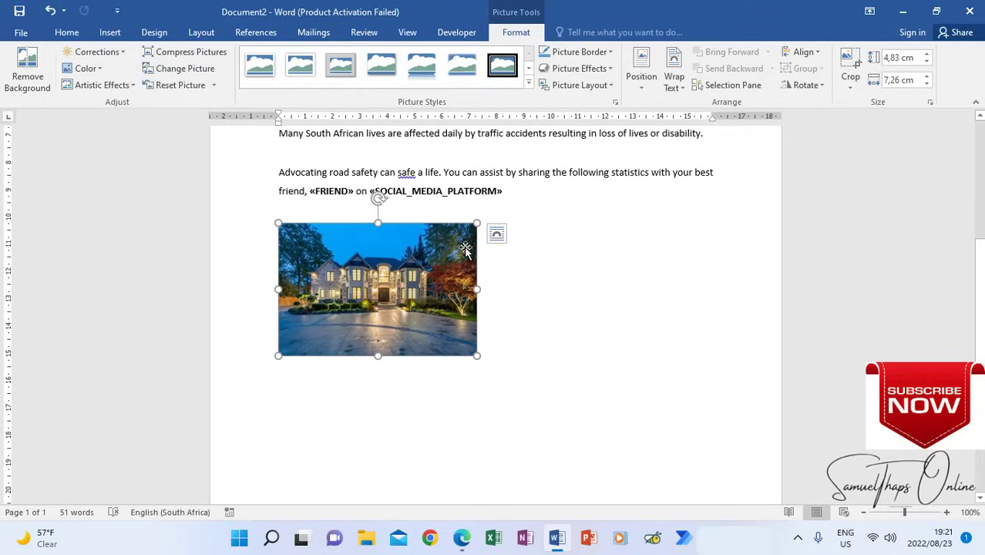
{"action": "left_click_drag", "start_coordinate": [477, 224], "coordinate": [438, 251]}
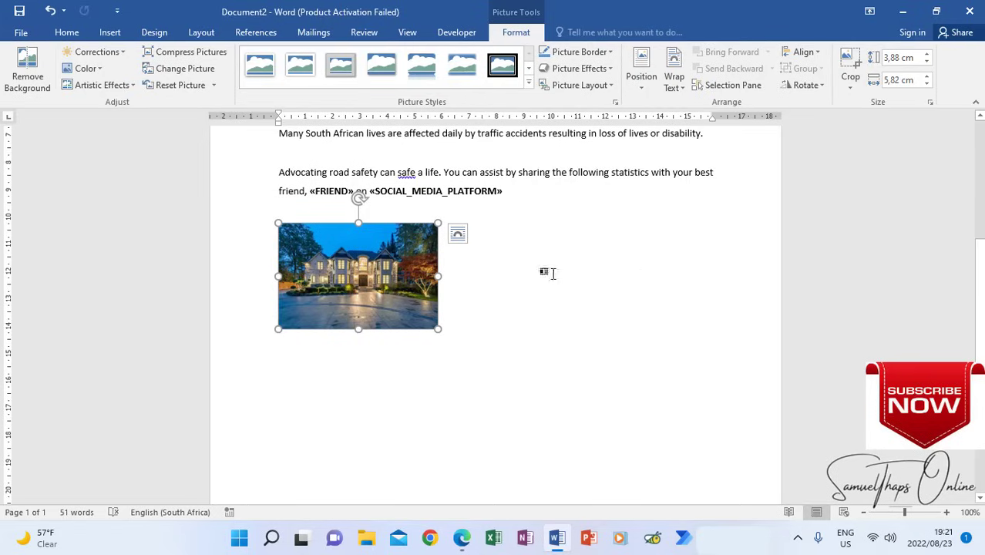
- Try to move the in-line house picture towards the centre of the page below the second paragraph
{"action": "left_click", "coordinate": [468, 269]}
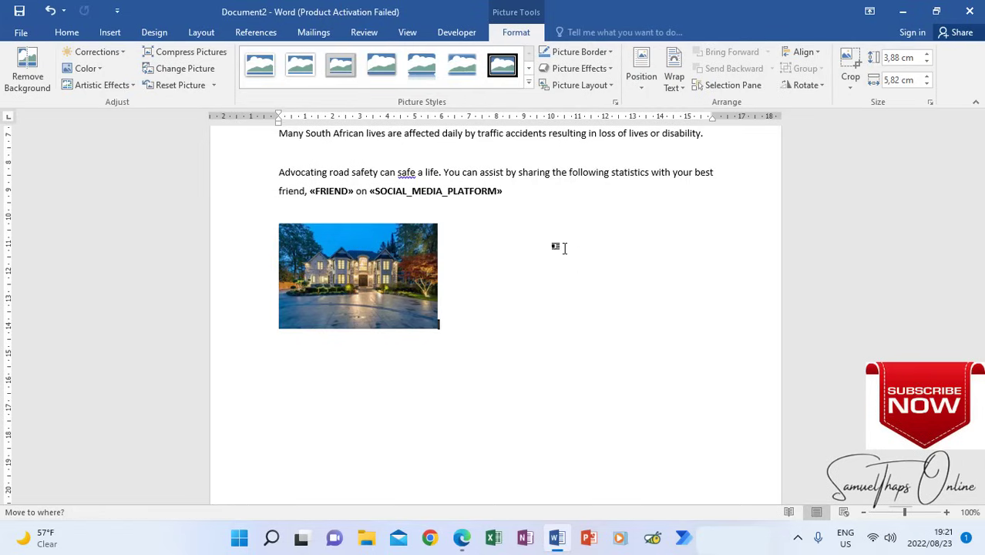
{"action": "left_click", "coordinate": [366, 269]}
{"action": "left_click_drag", "start_coordinate": [366, 269], "coordinate": [542, 233]}
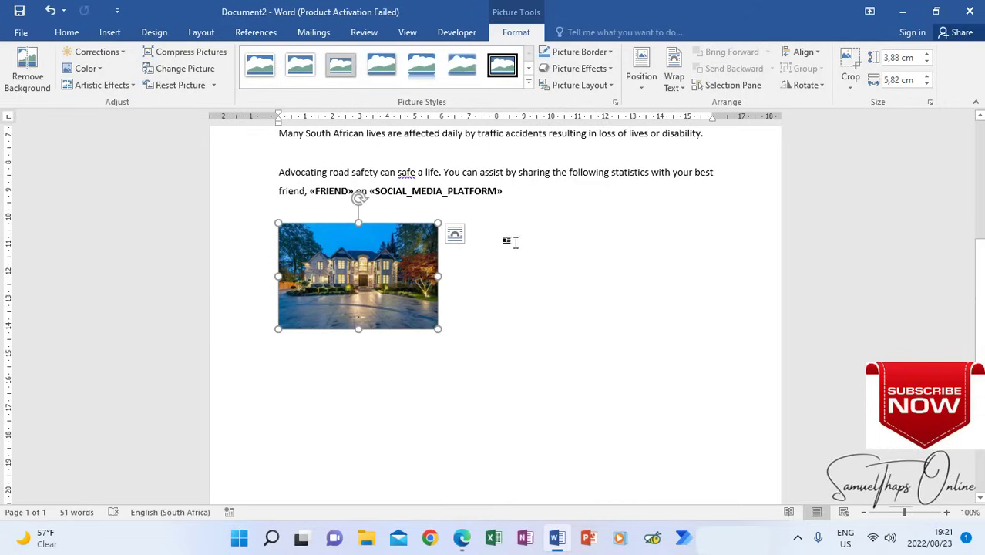
{"action": "left_click_drag", "start_coordinate": [377, 270], "coordinate": [556, 248]}
{"action": "left_click_drag", "start_coordinate": [346, 278], "coordinate": [537, 230]}
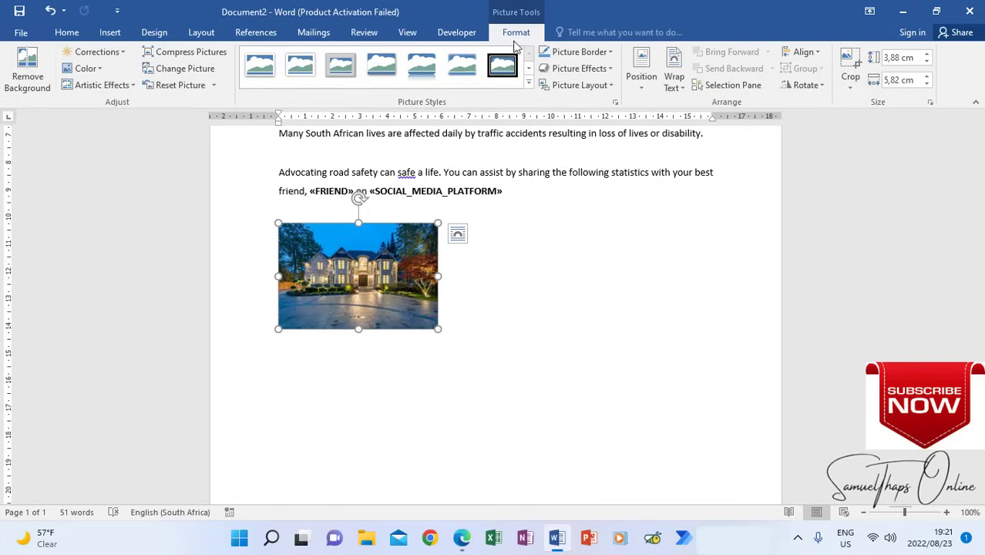
- Set the house picture's text wrapping to Square and move it to the horizontal centre, just below the second paragraph
{"action": "left_click", "coordinate": [674, 83]}
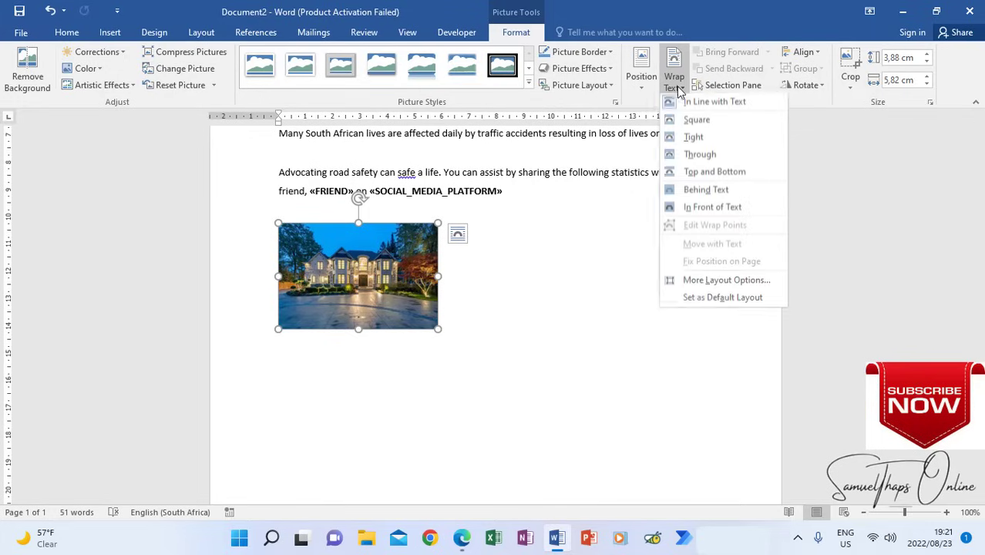
{"action": "left_click", "coordinate": [696, 121]}
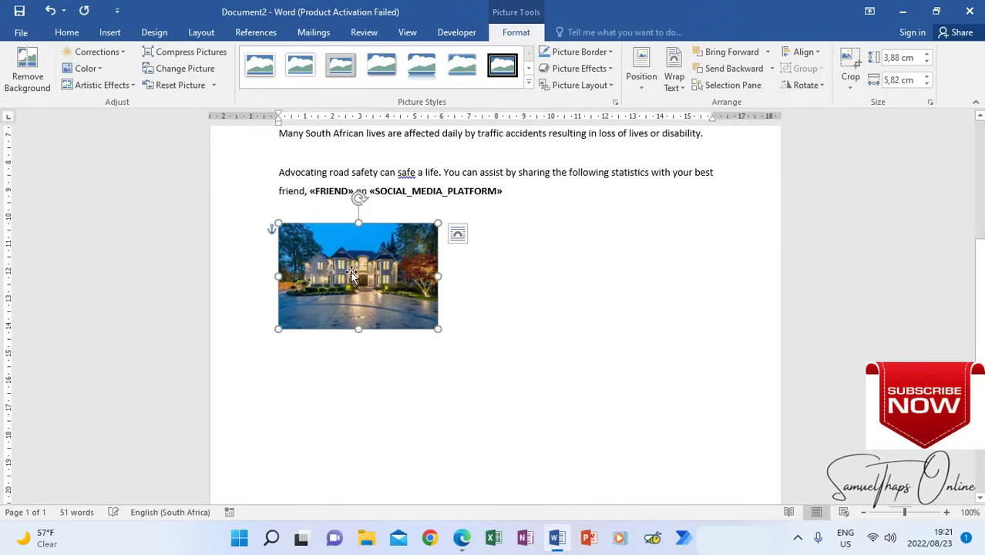
{"action": "left_click_drag", "start_coordinate": [367, 268], "coordinate": [493, 262]}
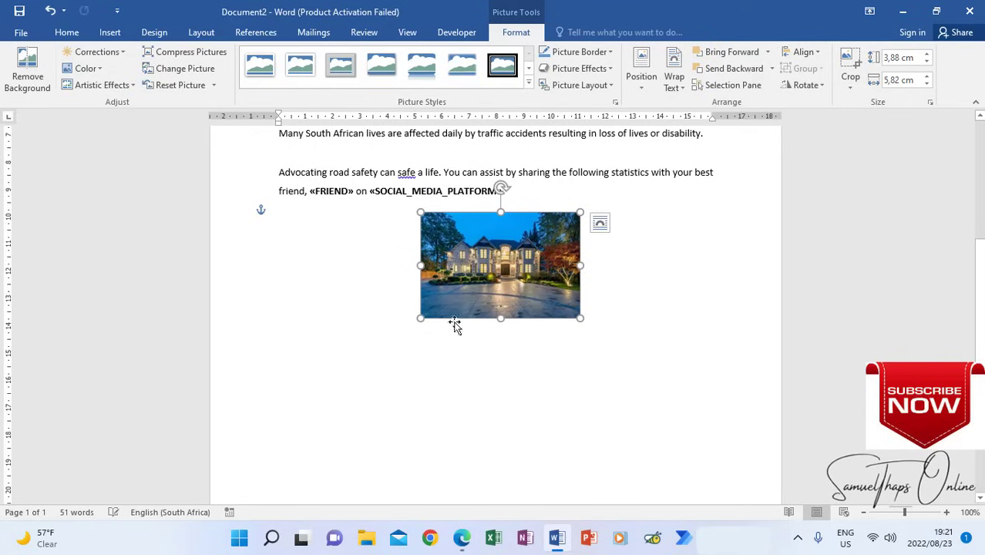
{"action": "left_click", "coordinate": [338, 366]}
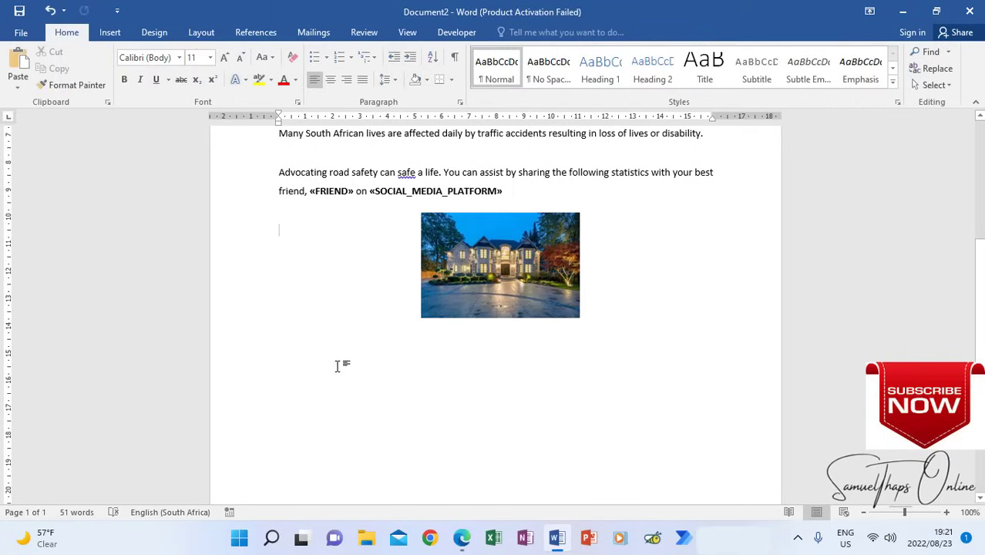
- Read the rest of the letter, from the statistics paragraph to the closing line, in the question paper in Edge, and return to Word
{"action": "key", "text": "alt+Tab"}
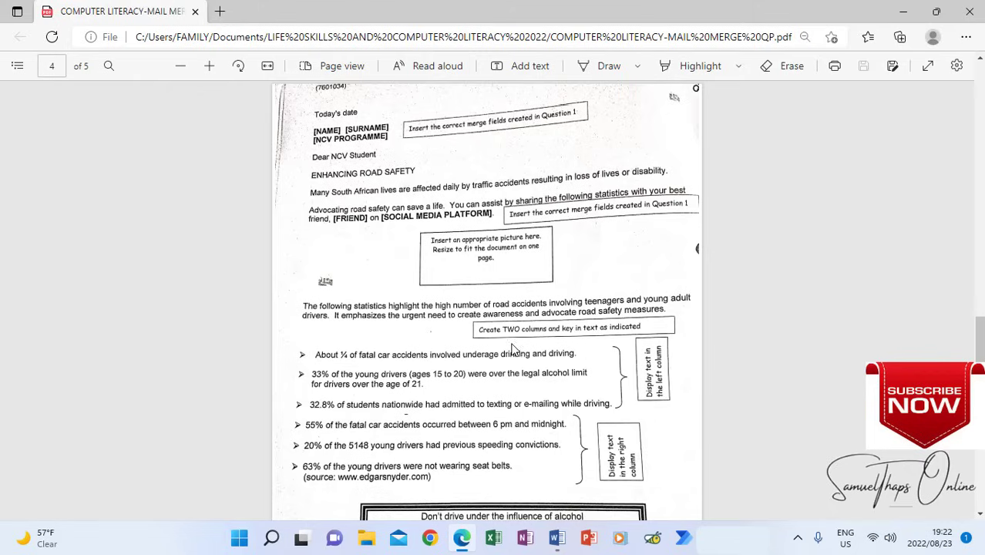
{"action": "scroll", "coordinate": [331, 358], "scroll_direction": "down", "scroll_amount": 1}
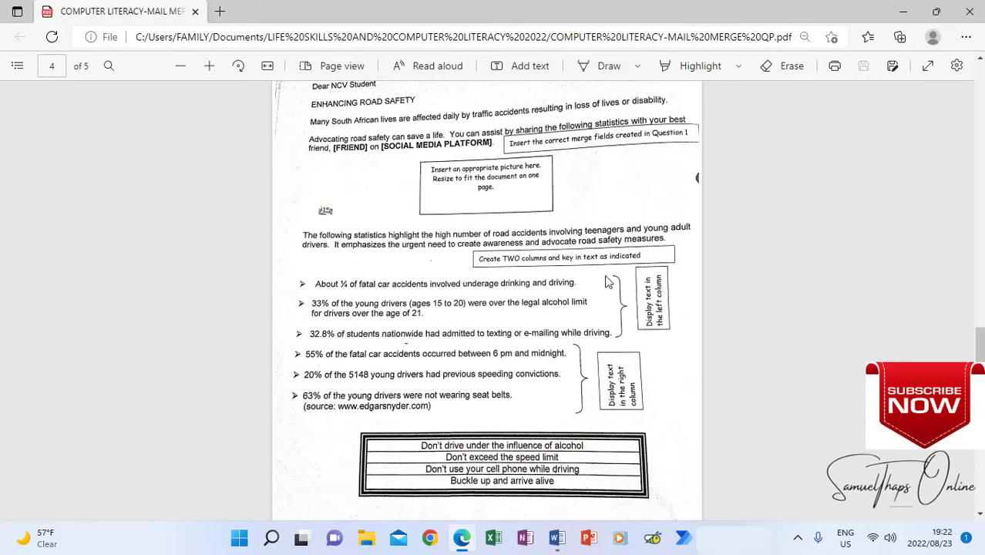
{"action": "scroll", "coordinate": [458, 432], "scroll_direction": "down", "scroll_amount": 1}
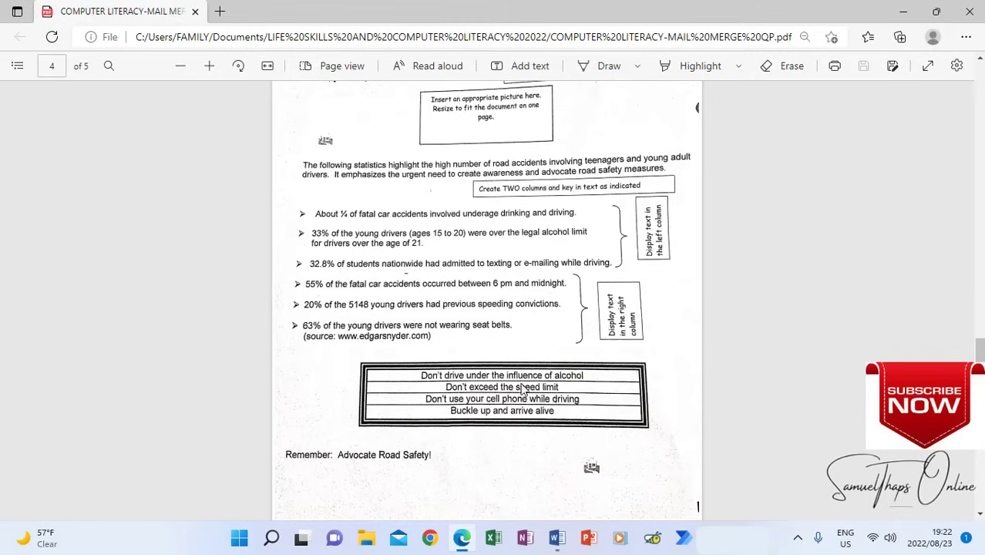
{"action": "left_click", "coordinate": [558, 541]}
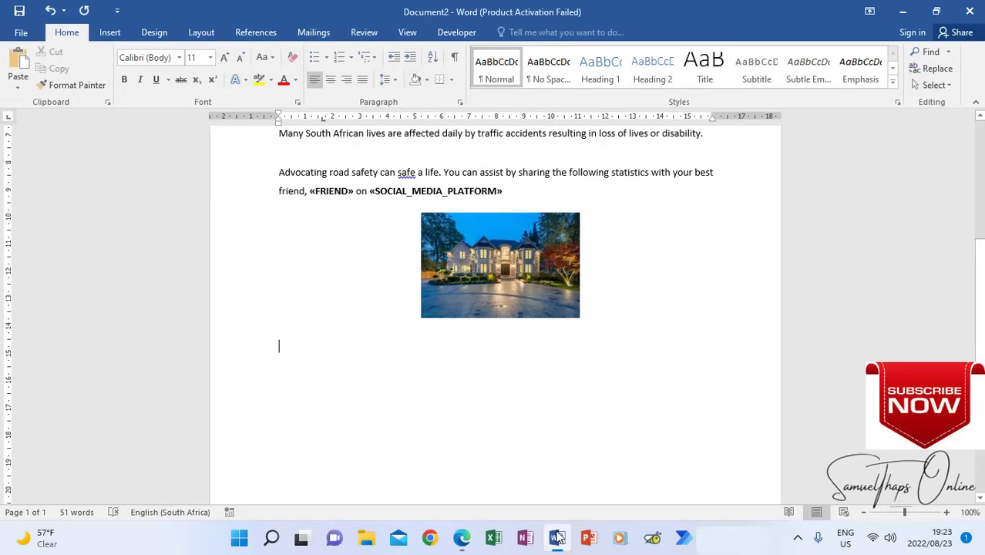
- Below the picture, type the paragraph from "The following statistics highlight" to "advocate road safety measures.", and after a blank line start a line with "About"
{"action": "type", "text": "The following statistics highl"}
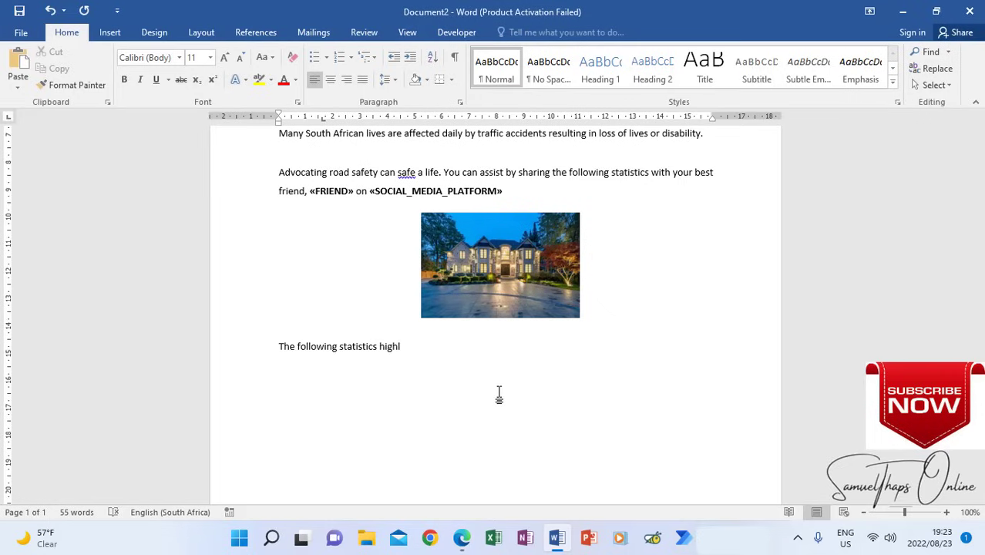
{"action": "type", "text": "ight the high number of road accidents involving teenagers and young adults"}
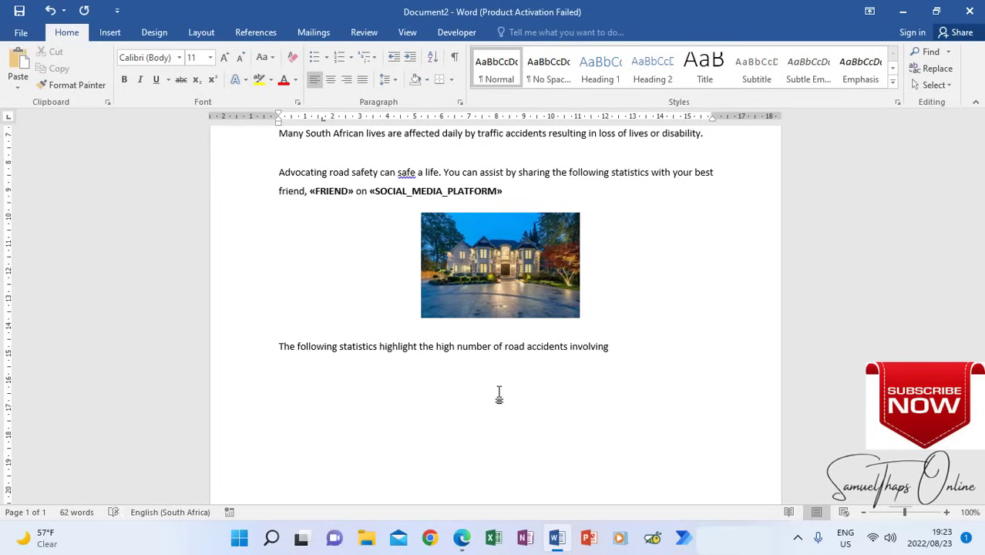
{"action": "type", "text": "emphasi"}
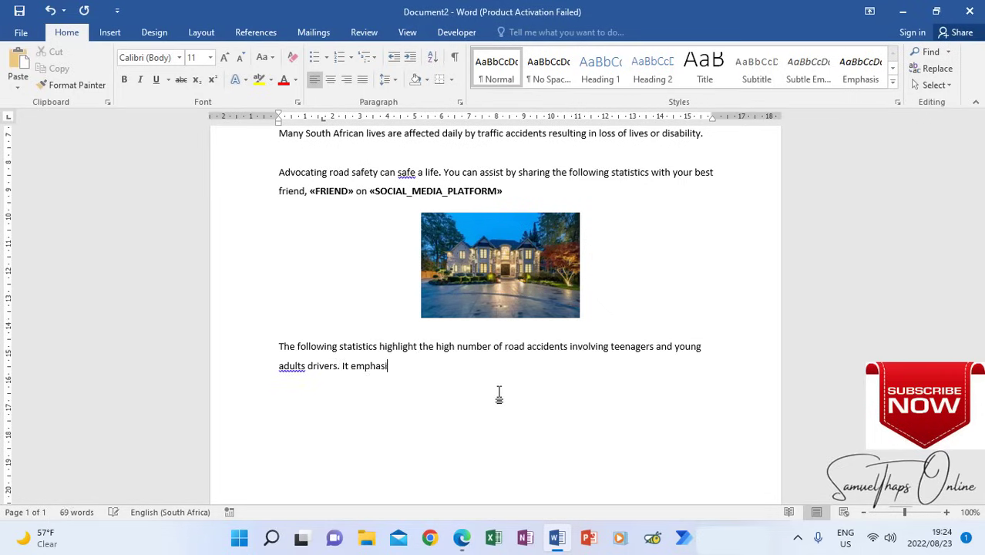
{"action": "type", "text": "zes the urgent need to create awareness and advocate road safety measures."}
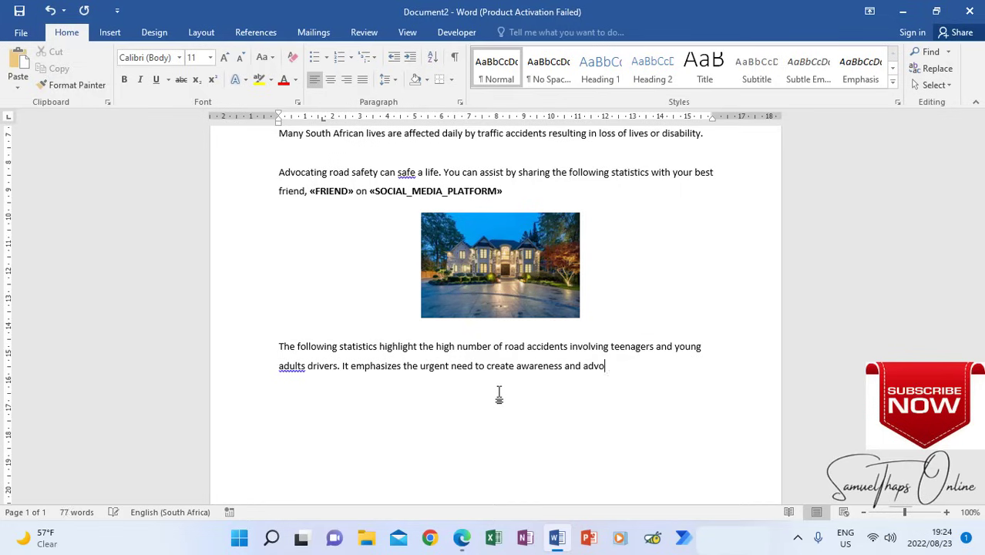
{"action": "right_click", "coordinate": [294, 367]}
{"action": "left_click", "coordinate": [369, 395]}
{"action": "key", "text": "Return"}
{"action": "key", "text": "Return"}
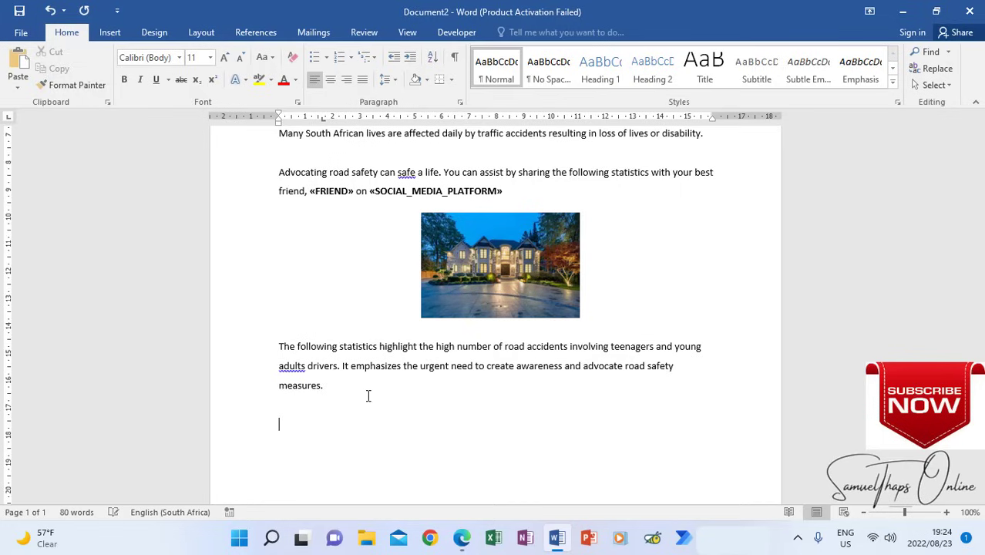
{"action": "type", "text": "About"}
{"action": "left_click", "coordinate": [109, 32]}
{"action": "left_click", "coordinate": [915, 70]}
{"action": "left_click", "coordinate": [917, 174]}
{"action": "left_click", "coordinate": [467, 162]}
{"action": "left_click", "coordinate": [346, 185]}
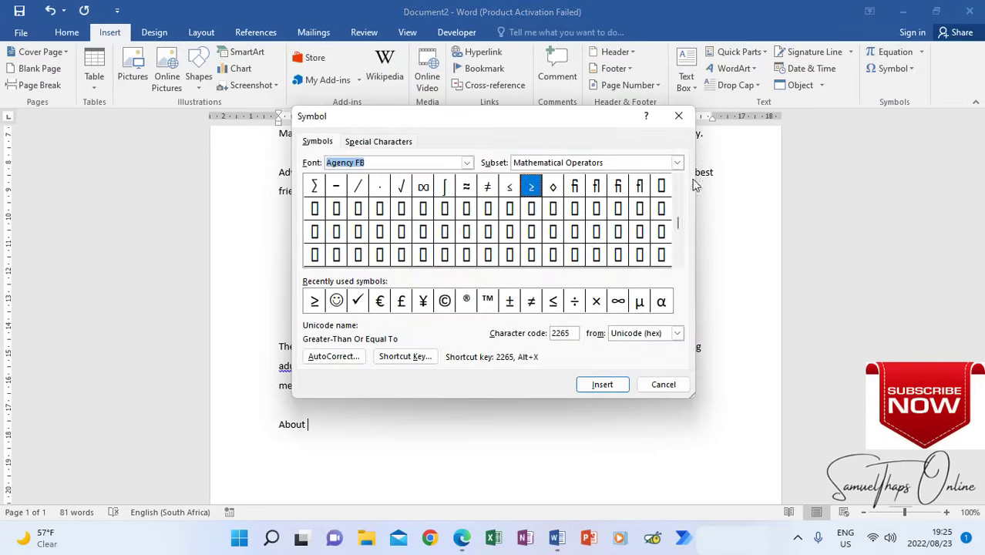
{"action": "left_click_drag", "start_coordinate": [677, 223], "coordinate": [678, 185]}
{"action": "left_click", "coordinate": [664, 384]}
{"action": "left_click", "coordinate": [894, 52]}
{"action": "key", "text": "BackSpace"}
{"action": "key", "text": "BackSpace"}
{"action": "key", "text": "BackSpace"}
{"action": "key", "text": "BackSpace"}
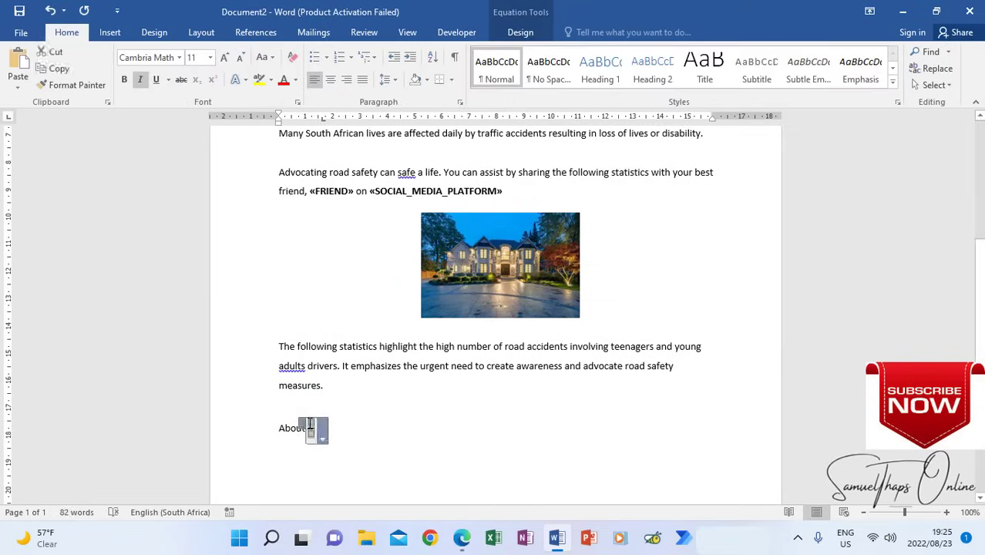
- After "About", insert an equation with the skewed fraction 1/4 and complete the line with "of total car accidents involved underage drinking and driving."
{"action": "left_click", "coordinate": [110, 32]}
{"action": "left_click", "coordinate": [924, 56]}
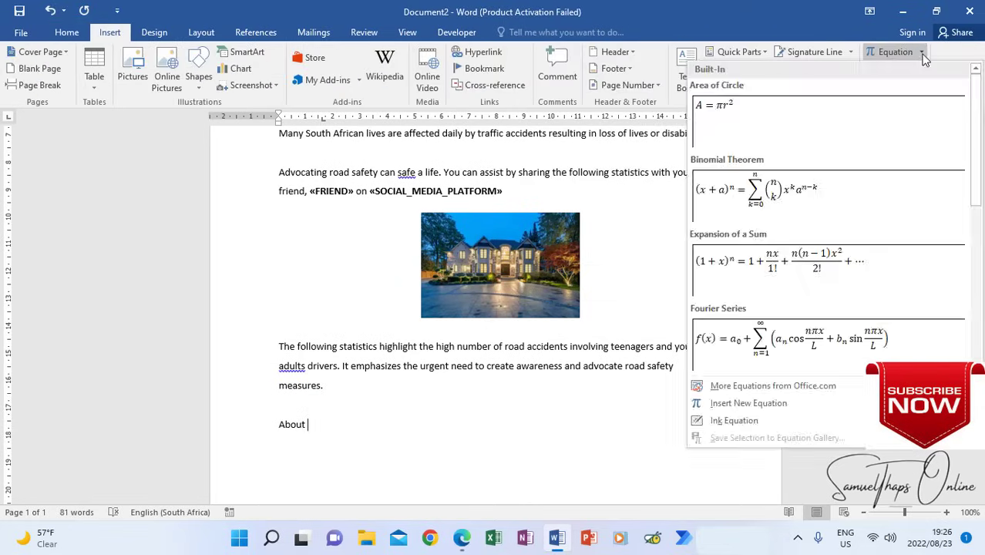
{"action": "left_click", "coordinate": [748, 402]}
{"action": "left_click", "coordinate": [580, 63]}
{"action": "left_click", "coordinate": [650, 148]}
{"action": "left_click", "coordinate": [311, 422]}
{"action": "type", "text": "14 of total car accidents involved underage drinking"}
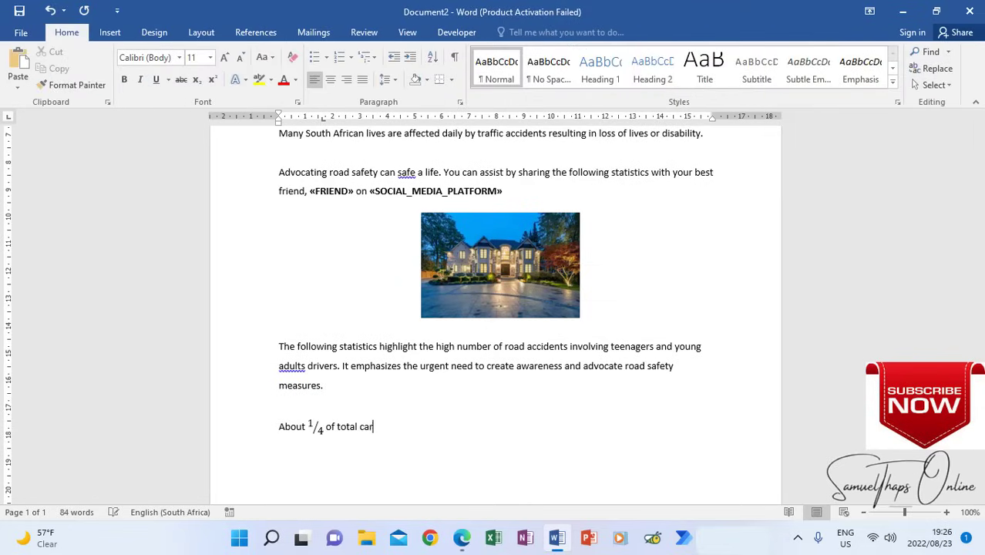
{"action": "type", "text": " and driving."}
{"action": "key", "text": "Return"}
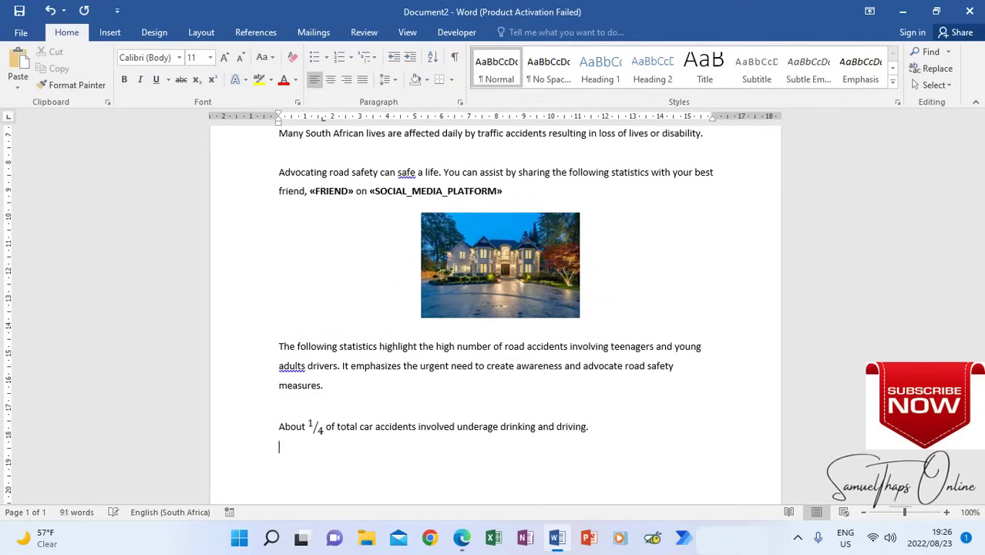
- Type the statistics lines on 33% of young drivers (ages 15 to 20) over the alcohol limit and 32.8% of students texting or e-mailing while driving
{"action": "type", "text": "33% of the young drivers (ages 15 to 20) were"}
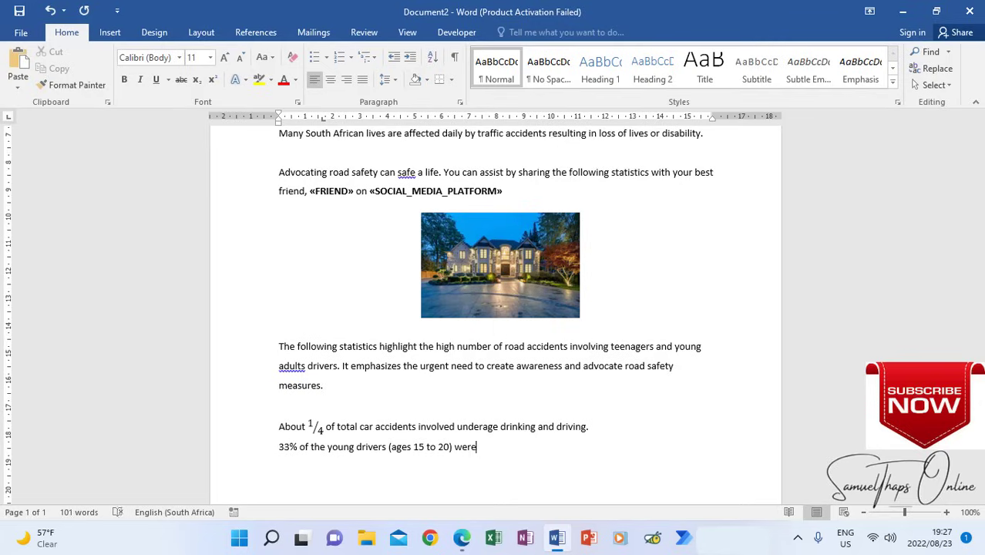
{"action": "type", "text": " over the legal alcohol limit for drivers o"}
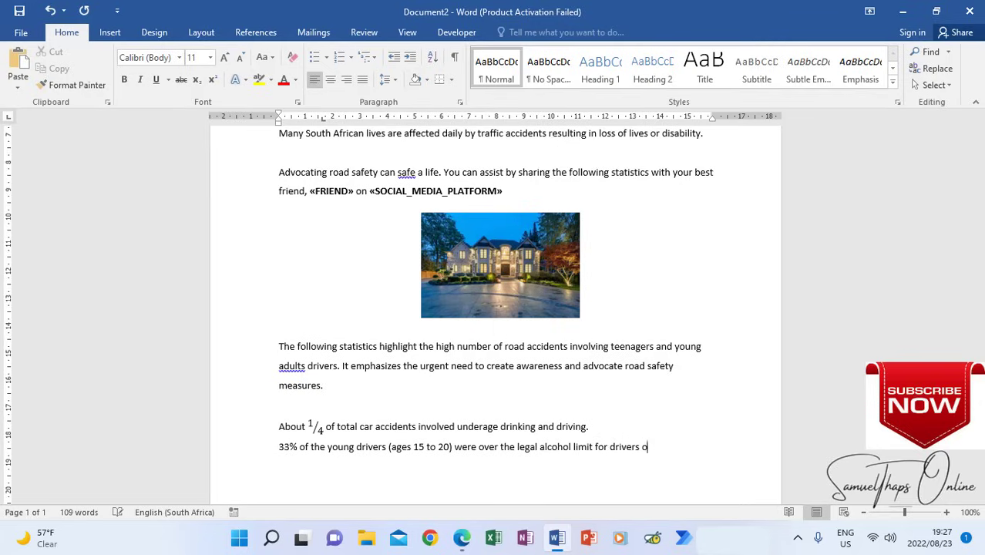
{"action": "type", "text": "ver the age of 21. 32.8% of the students nationwide"}
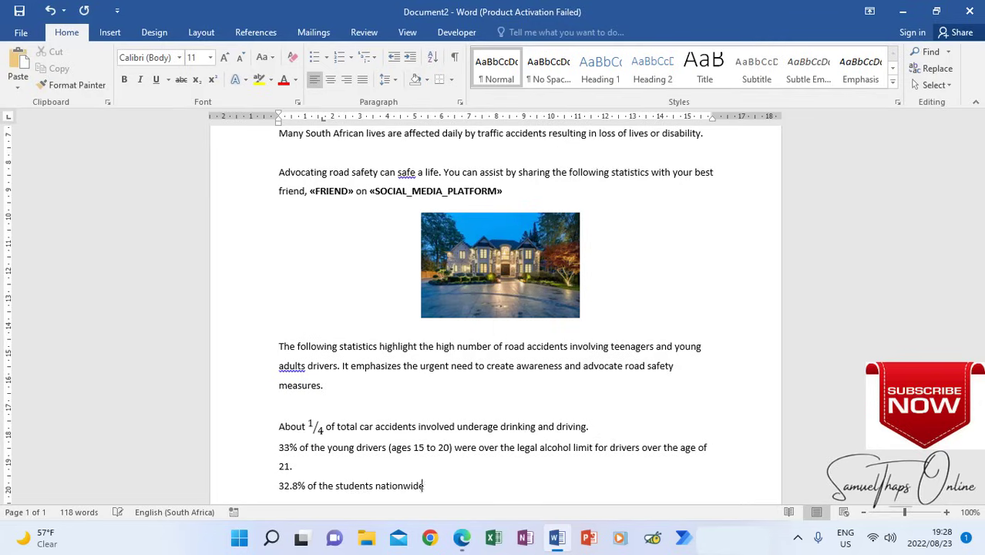
{"action": "type", "text": " had admitted to texting or e-mailing while driving."}
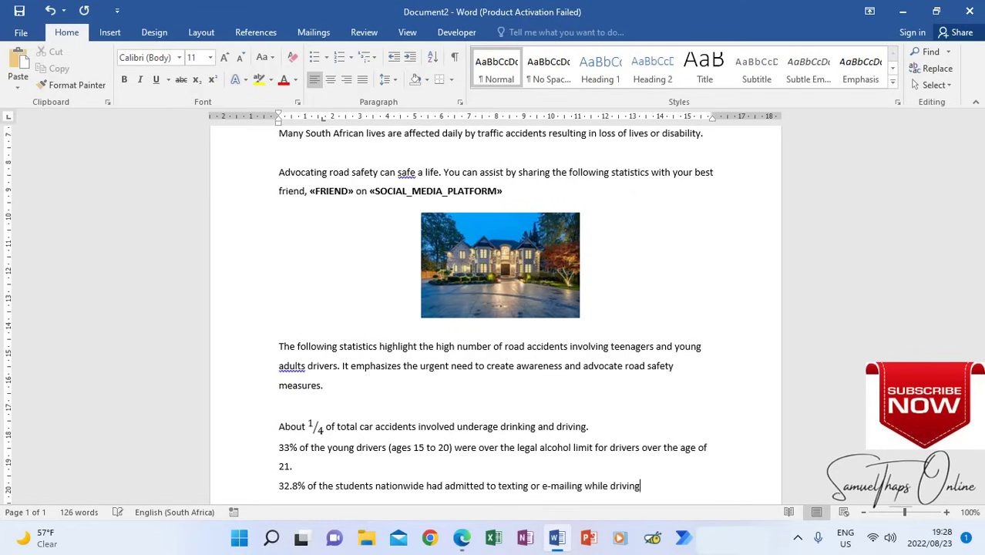
- Add the lines "55% of the fatal car accidents occurred between 6 pm and midnight." and "20 % of the 5148 young drivers had previous speeding convictions."
{"action": "key", "text": "Return"}
{"action": "type", "text": "55% of the fatal car accidents occurred betww"}
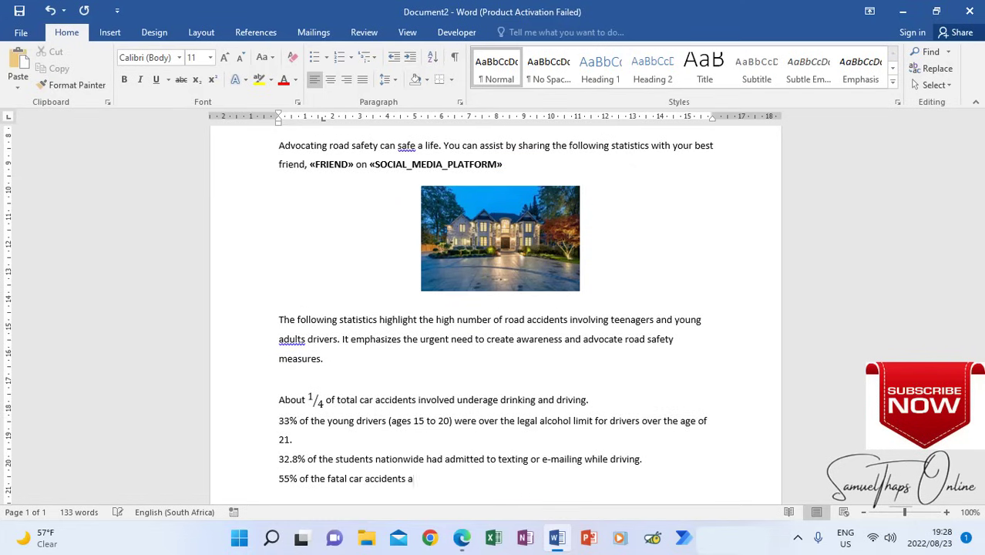
{"action": "type", "text": "en 6 pm and midnight."}
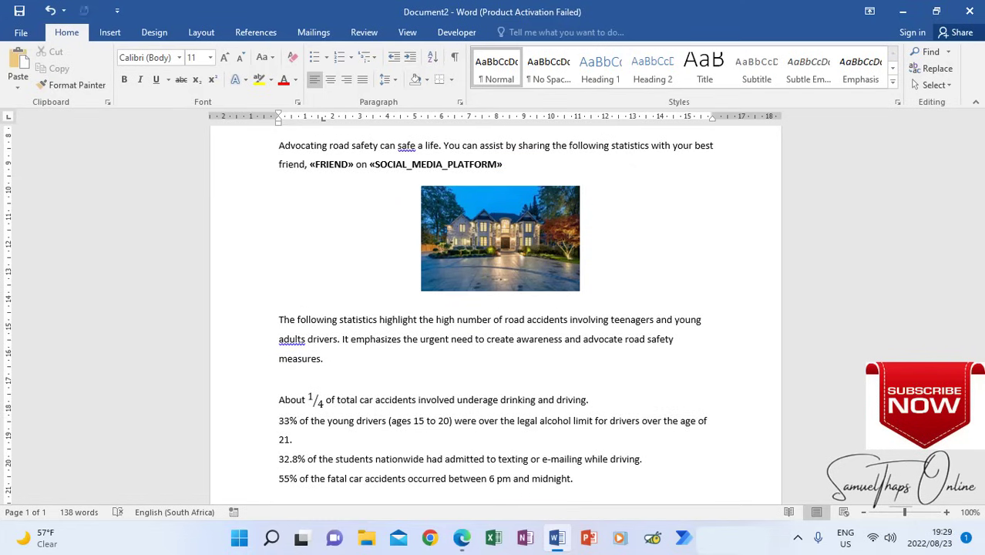
{"action": "key", "text": "Return"}
{"action": "type", "text": "20 % of the "}
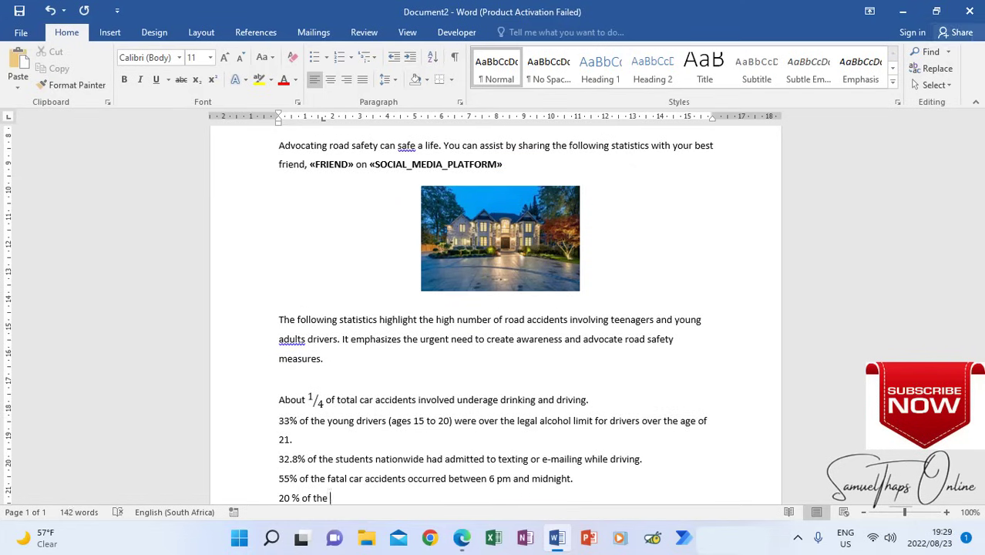
{"action": "type", "text": "5148 young drivers had previous speeding convictions."}
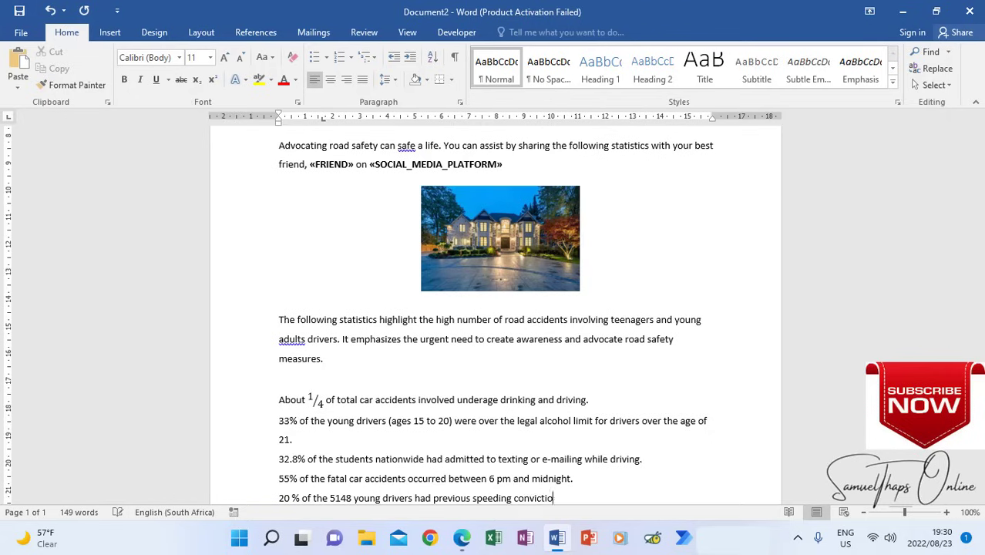
{"action": "key", "text": "Return"}
{"action": "type", "text": "63% of the young drivers were not wearing "}
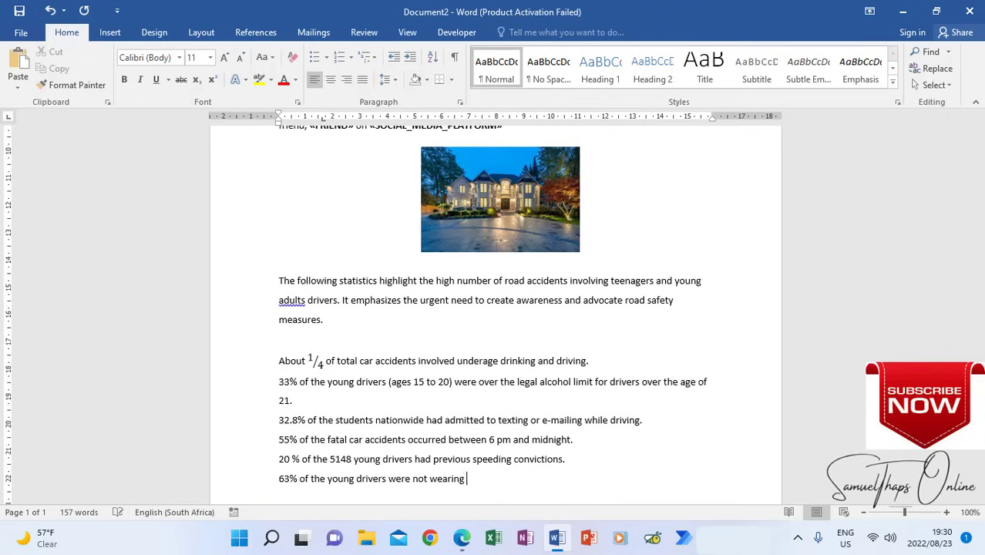
{"action": "type", "text": "seat belts.(Source\"www.edgar"}
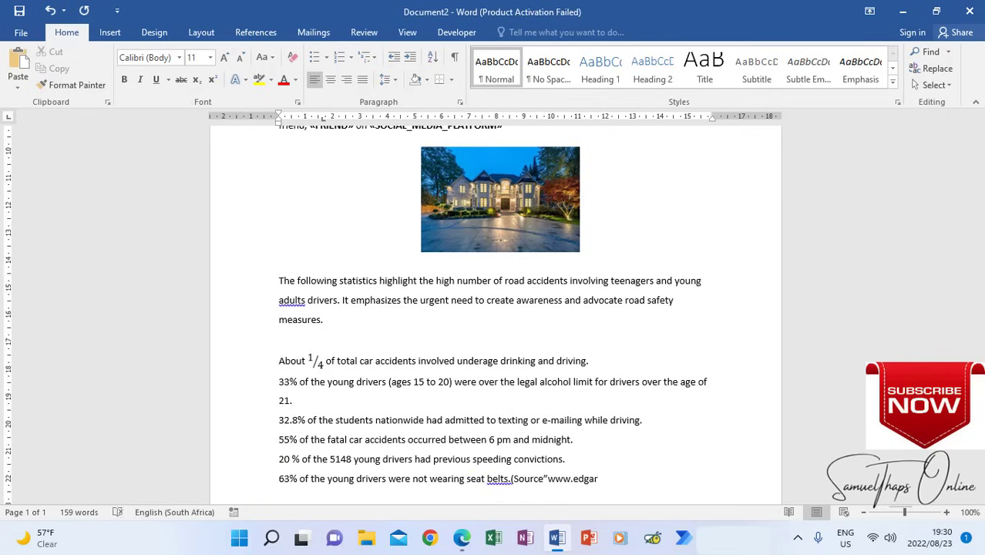
{"action": "type", "text": "snyder.com)"}
{"action": "left_click", "coordinate": [511, 479]}
{"action": "key", "text": "Return"}
{"action": "key", "text": "End"}
{"action": "key", "text": "Return"}
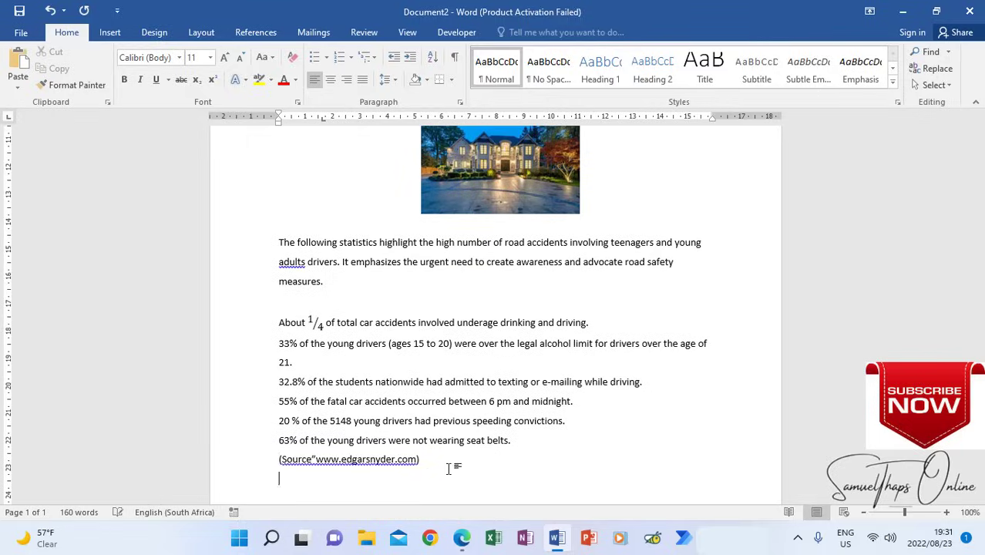
- Insert a one-column, four-row table below the source note and add blank lines above it so that it sits on the second page
{"action": "key", "text": "Return"}
{"action": "left_click", "coordinate": [110, 32]}
{"action": "left_click", "coordinate": [94, 69]}
{"action": "left_click", "coordinate": [94, 162]}
{"action": "scroll", "coordinate": [320, 385], "scroll_direction": "down", "scroll_amount": 6}
{"action": "left_click", "coordinate": [279, 168]}
{"action": "key", "text": "Return"}
{"action": "key", "text": "Return"}
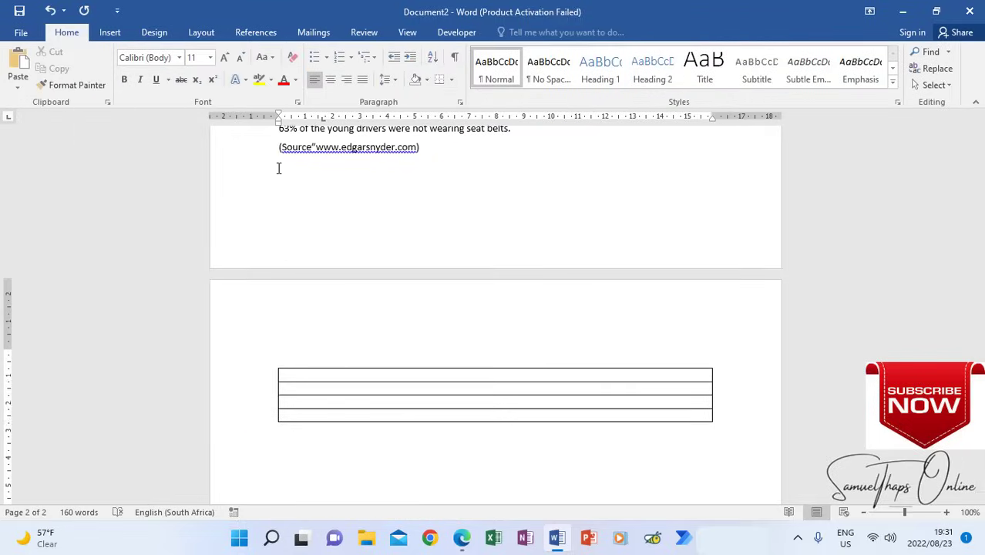
- Fill the table's first two rows with "Don't drive under the influence of alcohol" and "Don't exceed the speed limit"
{"action": "left_click", "coordinate": [319, 378]}
{"action": "type", "text": "Don't drive under the influence of alcohol"}
{"action": "key", "text": "Tab"}
{"action": "type", "text": "D"}
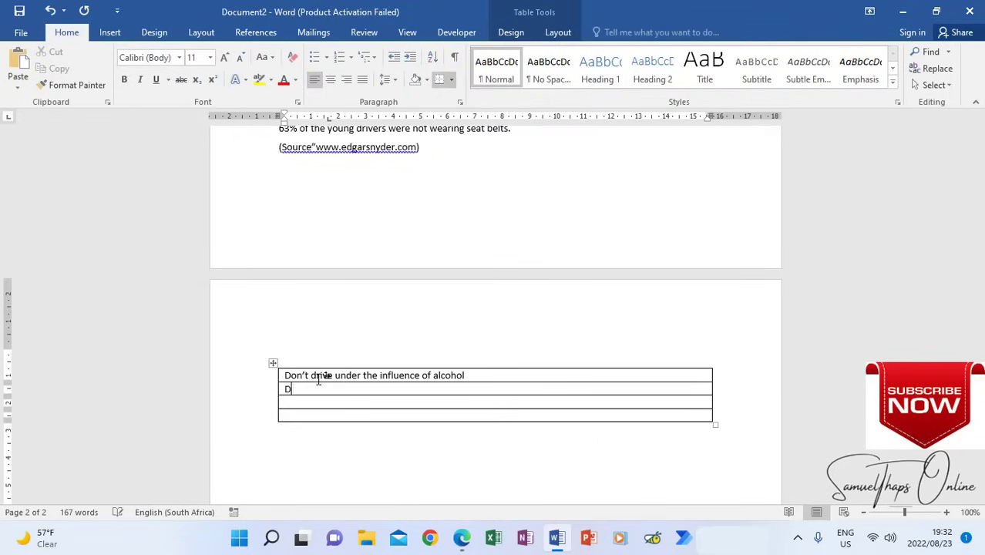
{"action": "type", "text": "on't exceed the speed limit"}
- Fill the table's last two rows with "Don't use your cell phone while driving" and "Buckle up and arrive alive"
{"action": "key", "text": "Tab"}
{"action": "type", "text": "Don't use your ce"}
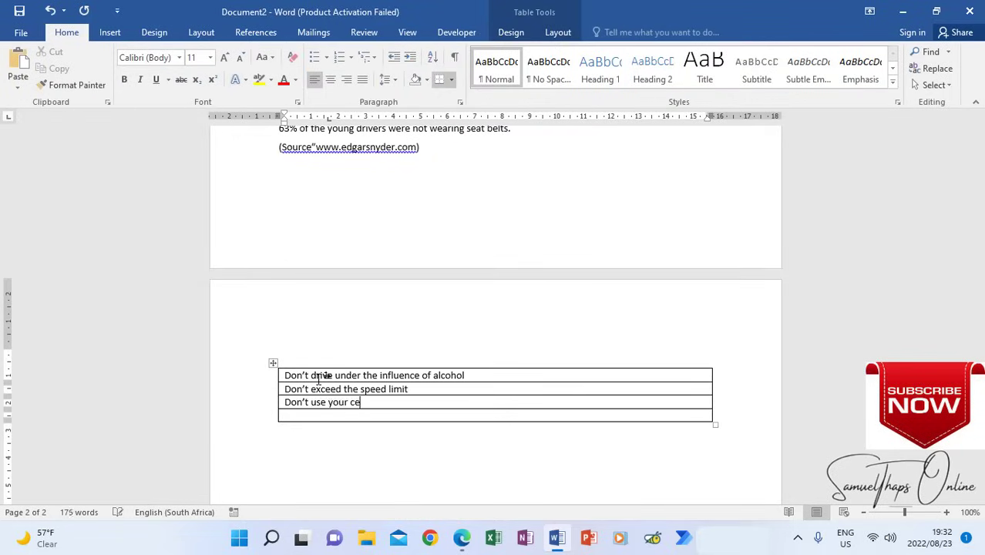
{"action": "type", "text": "ll phone while driving"}
{"action": "key", "text": "Tab"}
{"action": "type", "text": "Buckle up and arrive alive"}
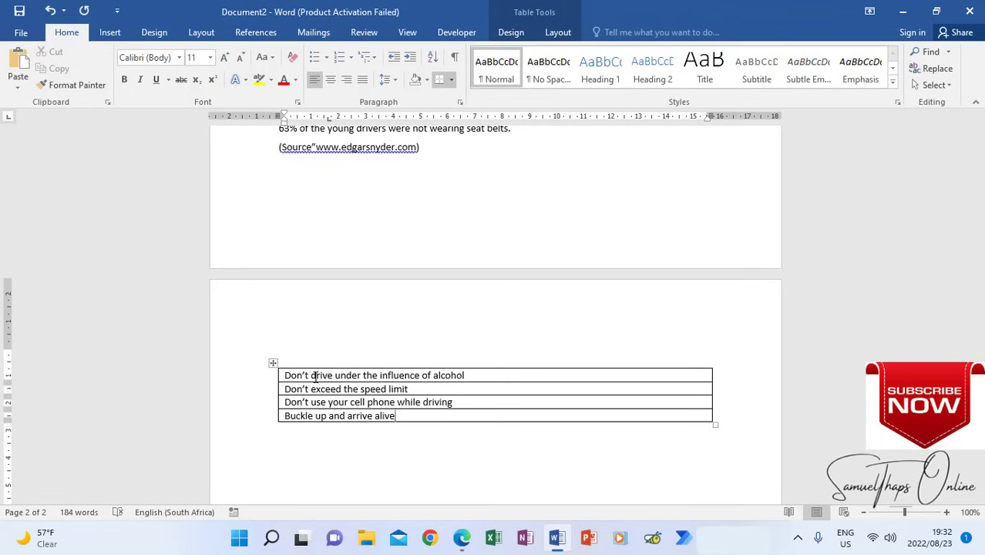
- Centre the slogans in all four rows of the table
{"action": "left_click_drag", "start_coordinate": [315, 377], "coordinate": [347, 415]}
{"action": "left_click", "coordinate": [332, 80]}
{"action": "left_click", "coordinate": [558, 33]}
{"action": "left_click", "coordinate": [513, 32]}
{"action": "left_click", "coordinate": [563, 86]}
{"action": "left_click", "coordinate": [527, 419]}
{"action": "left_click", "coordinate": [557, 32]}
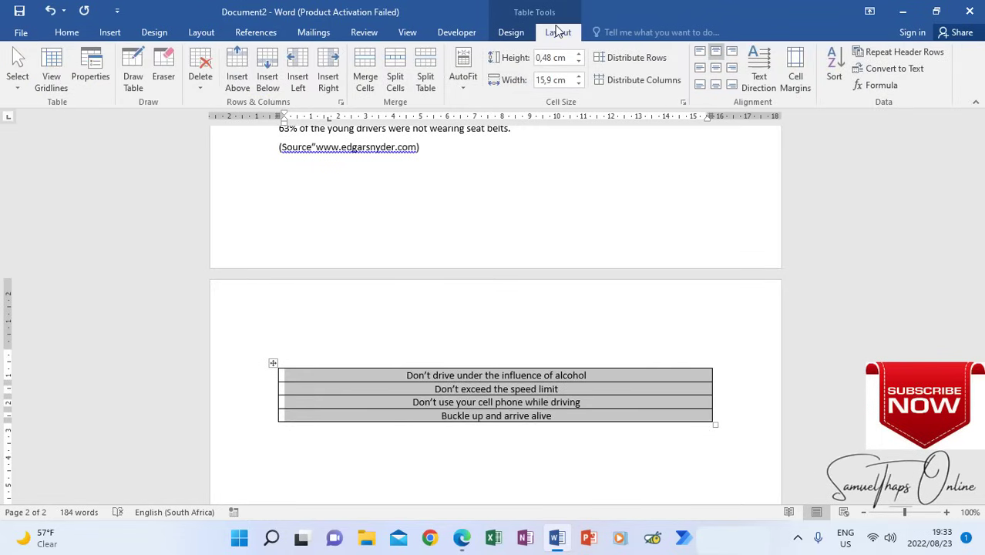
{"action": "right_click", "coordinate": [441, 396]}
{"action": "left_click", "coordinate": [510, 360]}
{"action": "left_click", "coordinate": [619, 395]}
{"action": "left_click", "coordinate": [511, 32]}
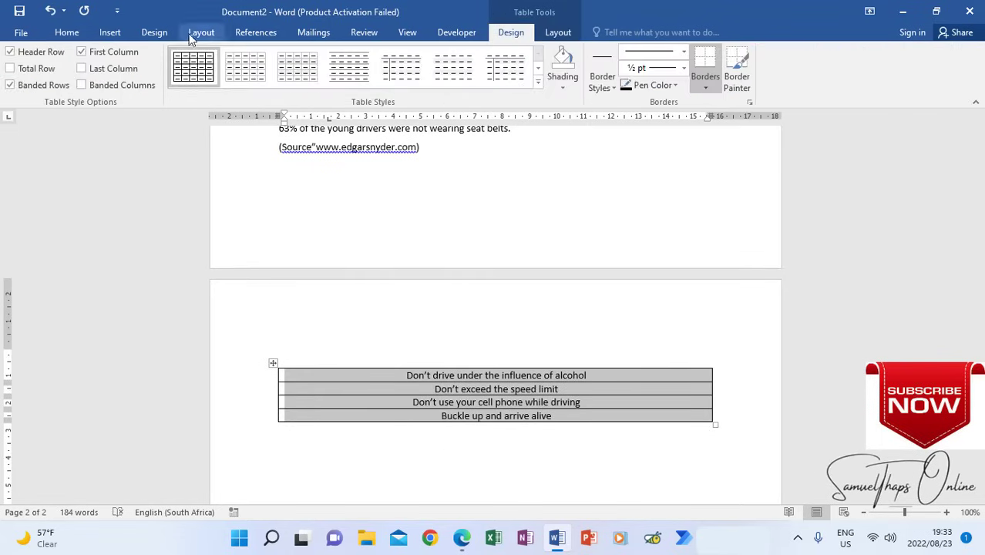
{"action": "left_click", "coordinate": [156, 33]}
{"action": "left_click", "coordinate": [200, 33]}
{"action": "left_click", "coordinate": [320, 394]}
- Select the whole slogan table and apply a 3 pt thin-thick-thin line border to it, with the borders applied to the table
{"action": "left_click", "coordinate": [273, 363]}
{"action": "left_click", "coordinate": [514, 36]}
{"action": "left_click", "coordinate": [608, 86]}
{"action": "left_click", "coordinate": [705, 86]}
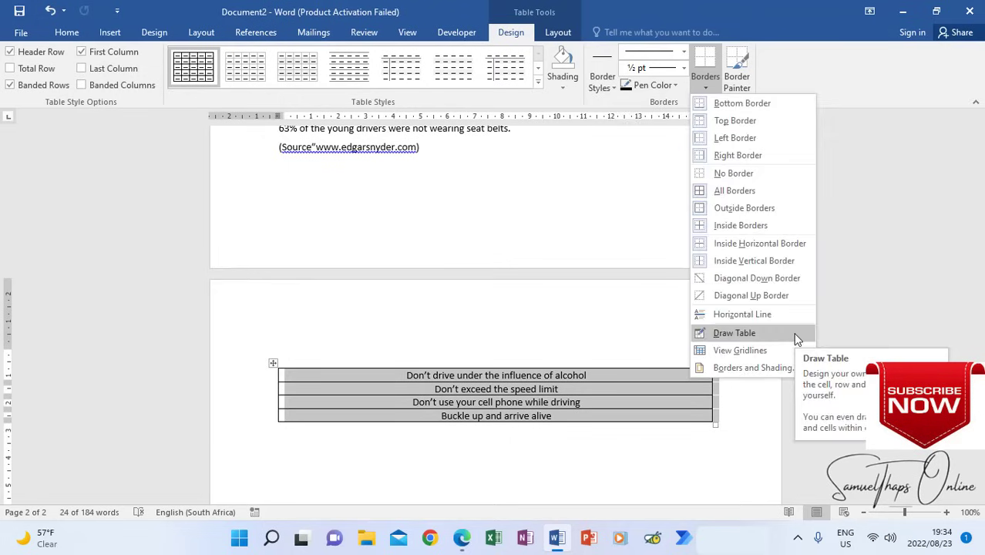
{"action": "left_click", "coordinate": [759, 367]}
{"action": "left_click", "coordinate": [321, 139]}
{"action": "left_click", "coordinate": [487, 250]}
{"action": "left_click", "coordinate": [437, 247]}
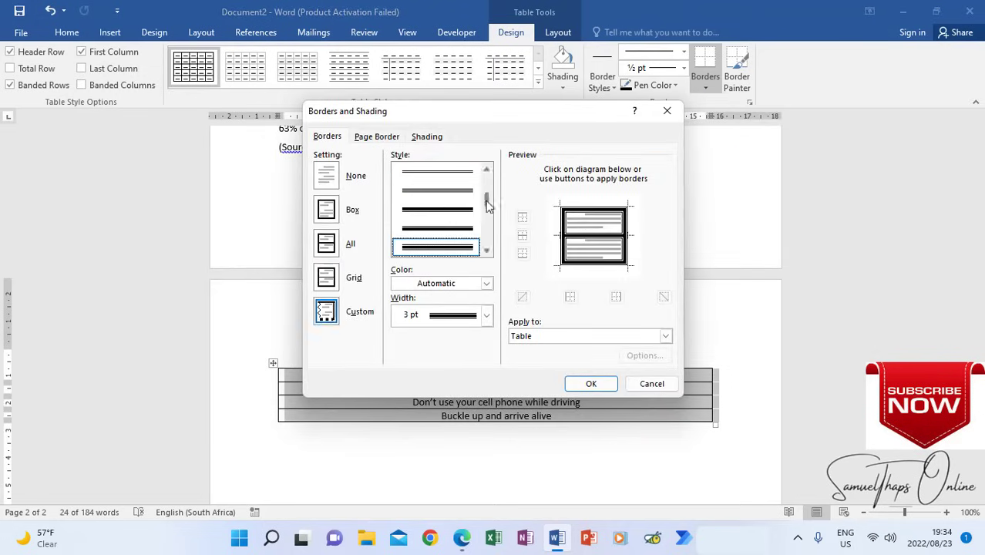
{"action": "left_click", "coordinate": [591, 384]}
- Add the closing line "Remember: Advocate Road Safety!" below the slogan table
{"action": "left_click", "coordinate": [528, 446]}
{"action": "type", "text": "Remember: Advocate Road "}
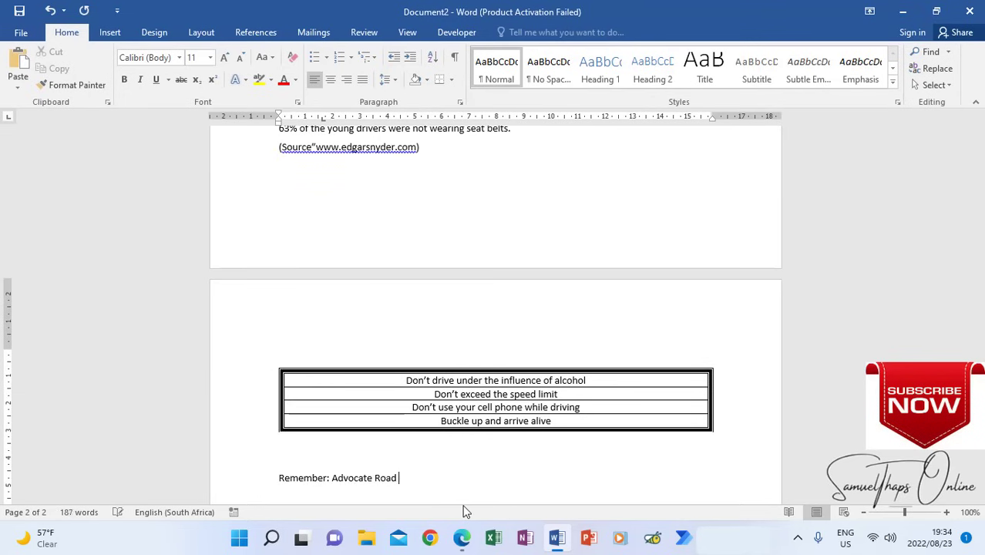
{"action": "type", "text": "Safety!"}
- Check the statistics' layout in the question paper PDF in Edge, and give the six statistics lines in the Word letter arrowhead bullets
{"action": "scroll", "coordinate": [673, 464], "scroll_direction": "up", "scroll_amount": 15}
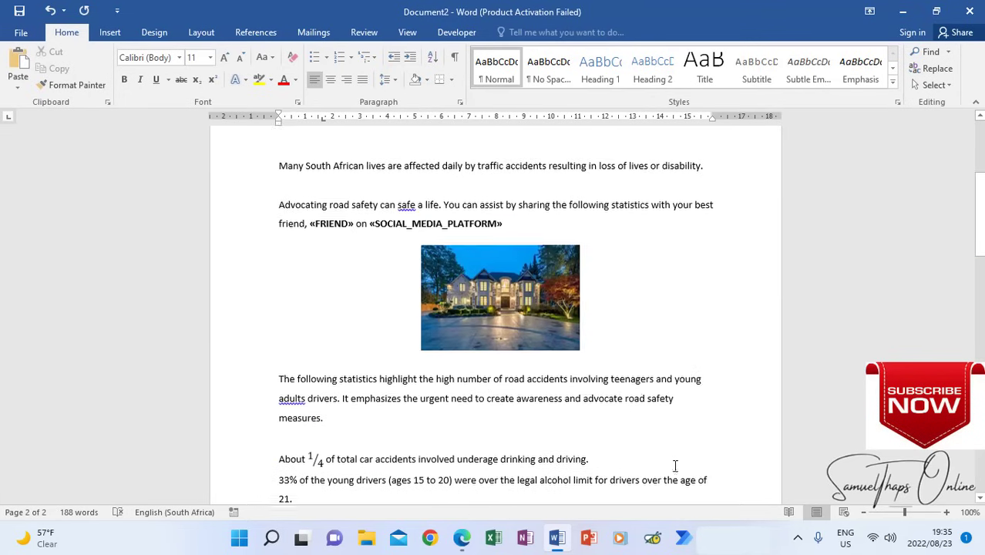
{"action": "scroll", "coordinate": [675, 466], "scroll_direction": "down", "scroll_amount": 2}
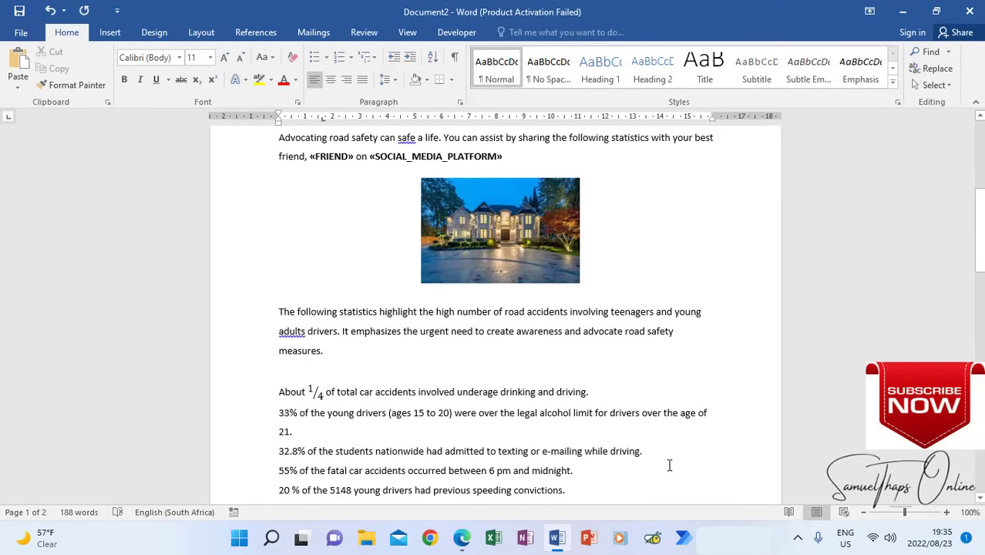
{"action": "scroll", "coordinate": [669, 465], "scroll_direction": "down", "scroll_amount": 2}
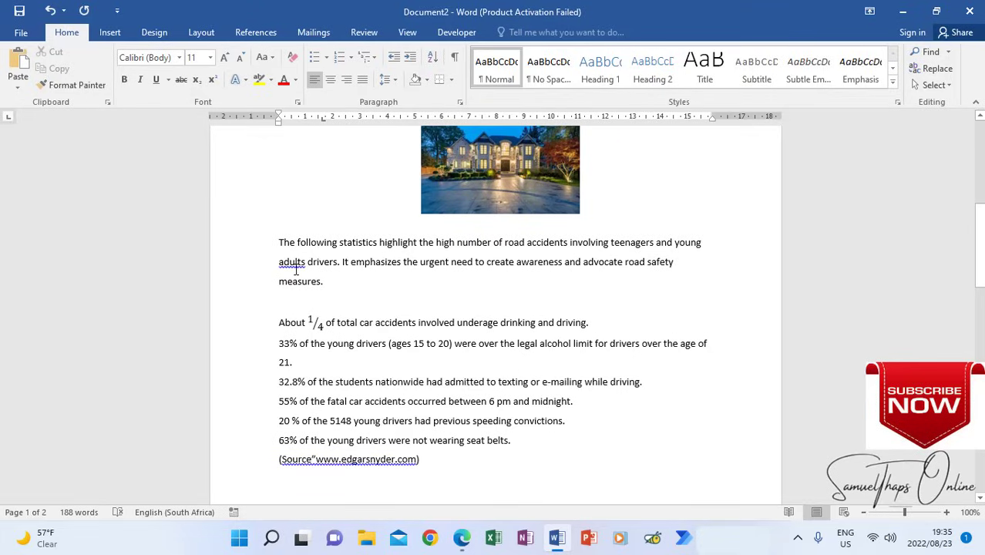
{"action": "left_click", "coordinate": [462, 537]}
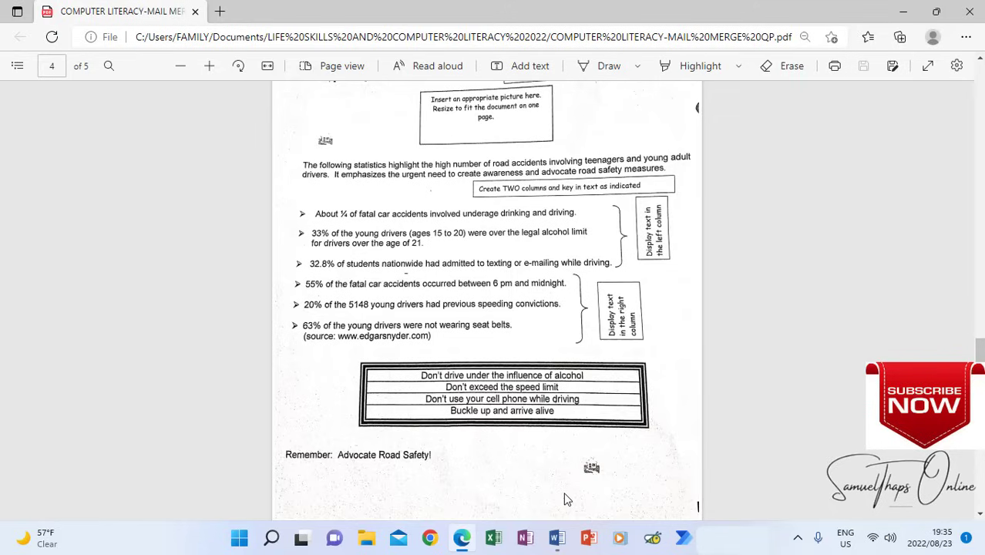
{"action": "left_click", "coordinate": [557, 538]}
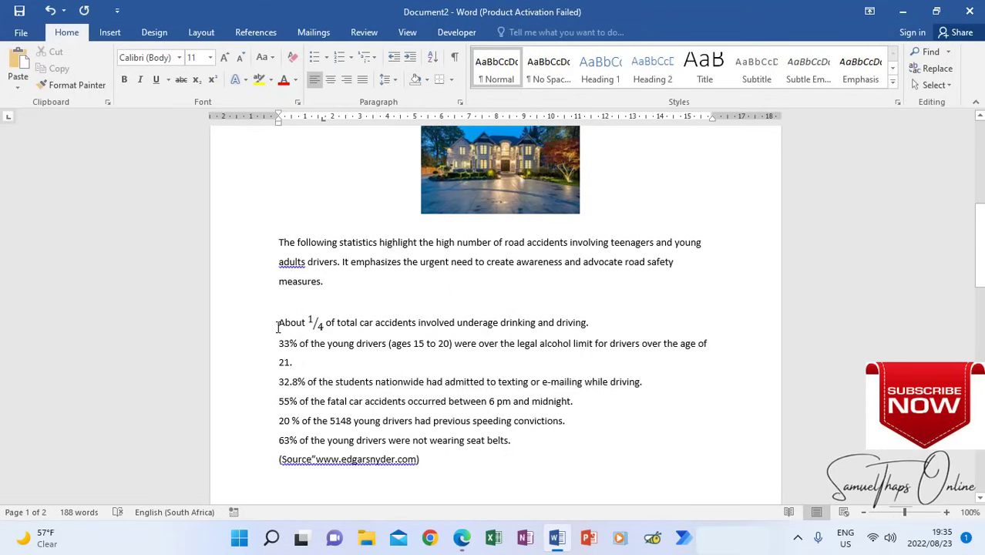
{"action": "left_click_drag", "start_coordinate": [277, 327], "coordinate": [528, 441]}
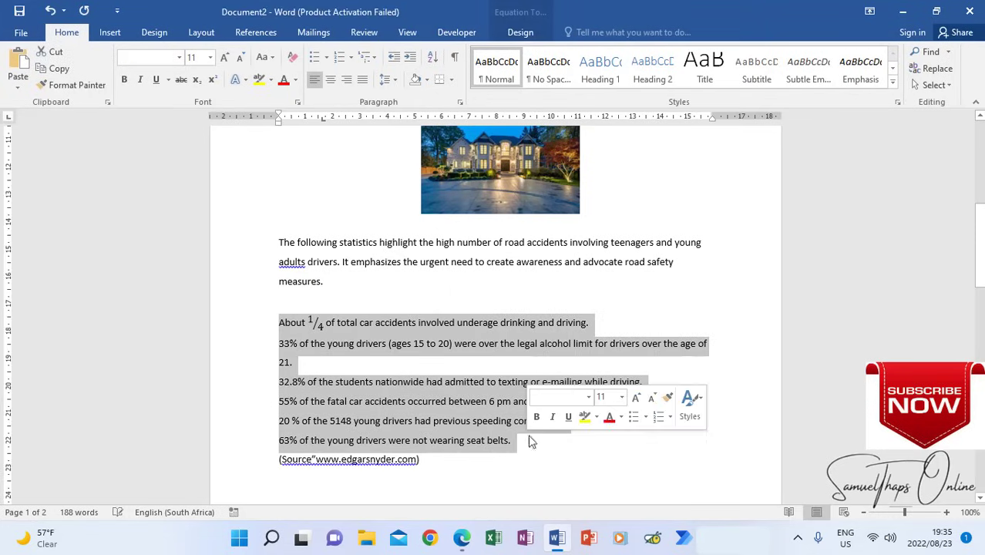
{"action": "left_click", "coordinate": [327, 58]}
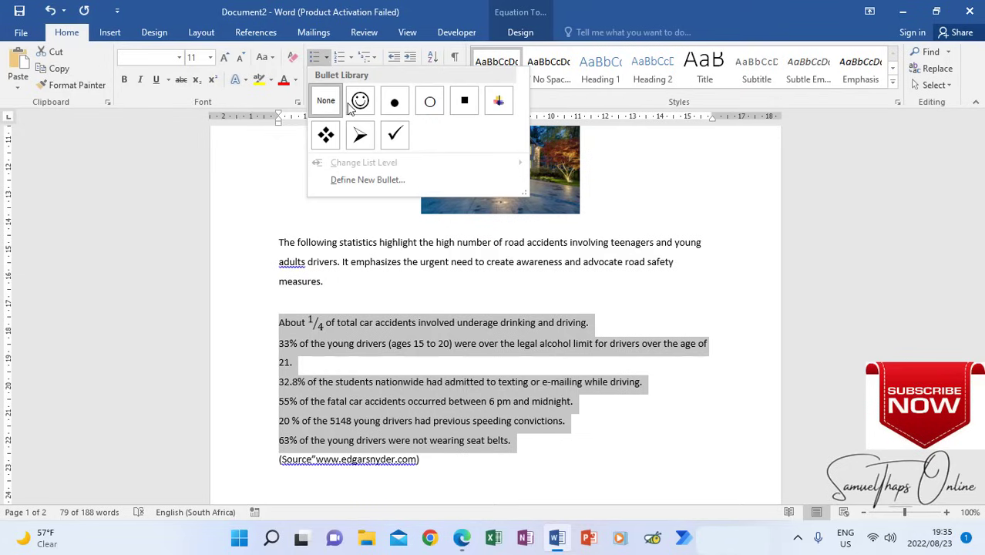
{"action": "left_click", "coordinate": [360, 136]}
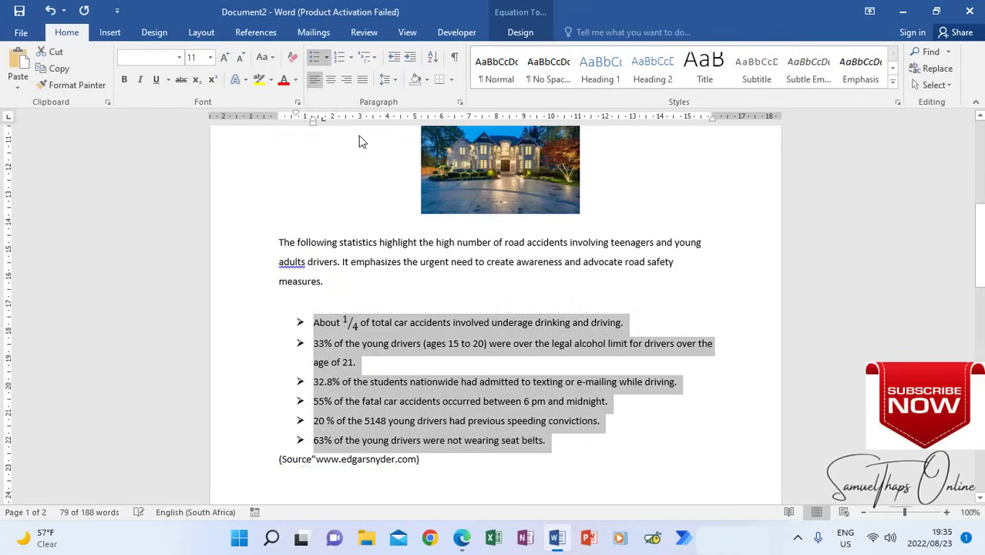
{"action": "left_click", "coordinate": [521, 455]}
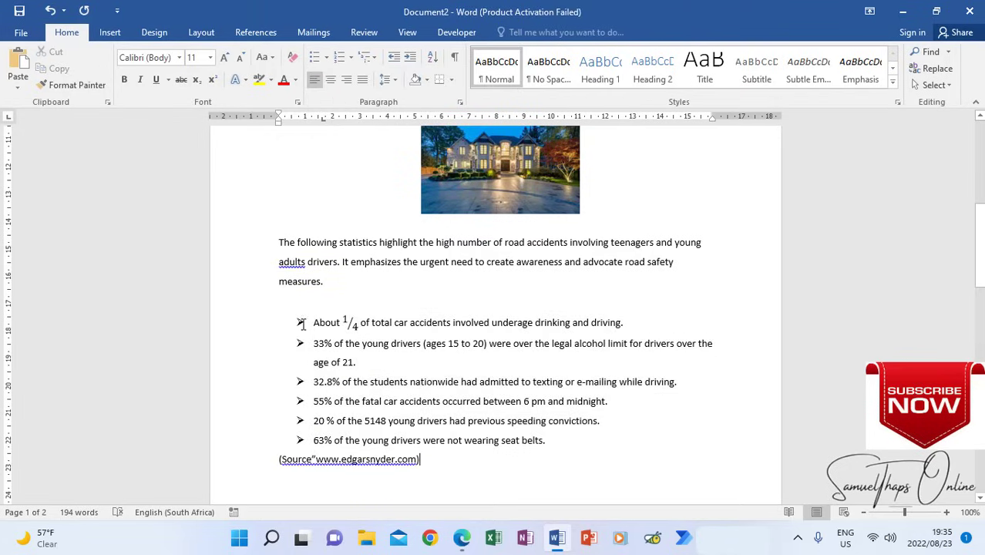
- Set the six bulleted statistics in two columns and compare the layout with the question paper PDF in Edge
{"action": "left_click_drag", "start_coordinate": [313, 322], "coordinate": [561, 446]}
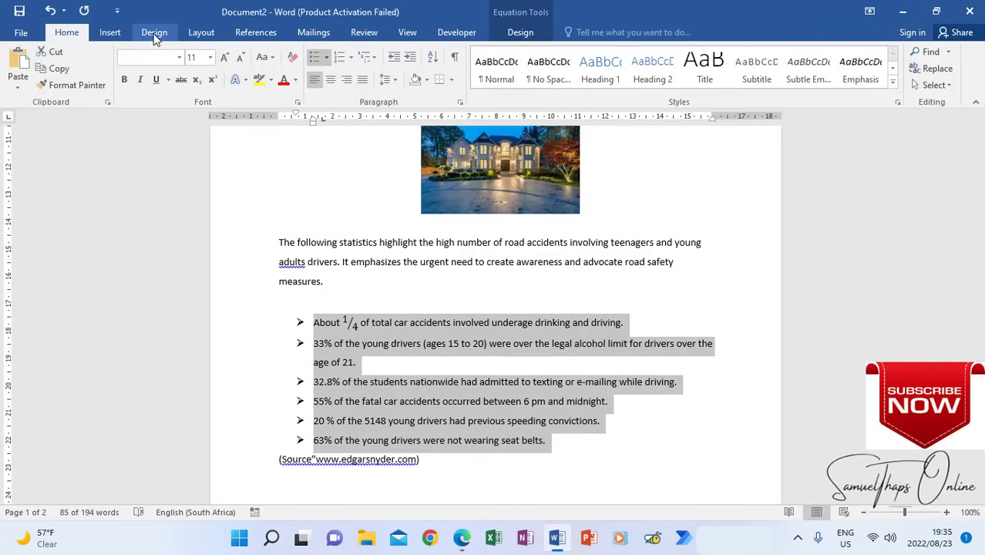
{"action": "left_click", "coordinate": [192, 35]}
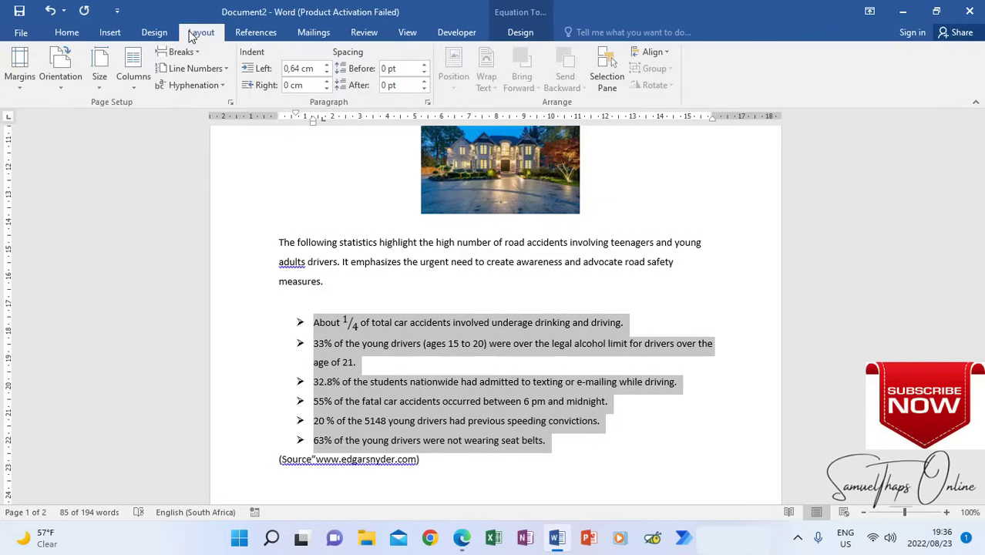
{"action": "left_click", "coordinate": [136, 85]}
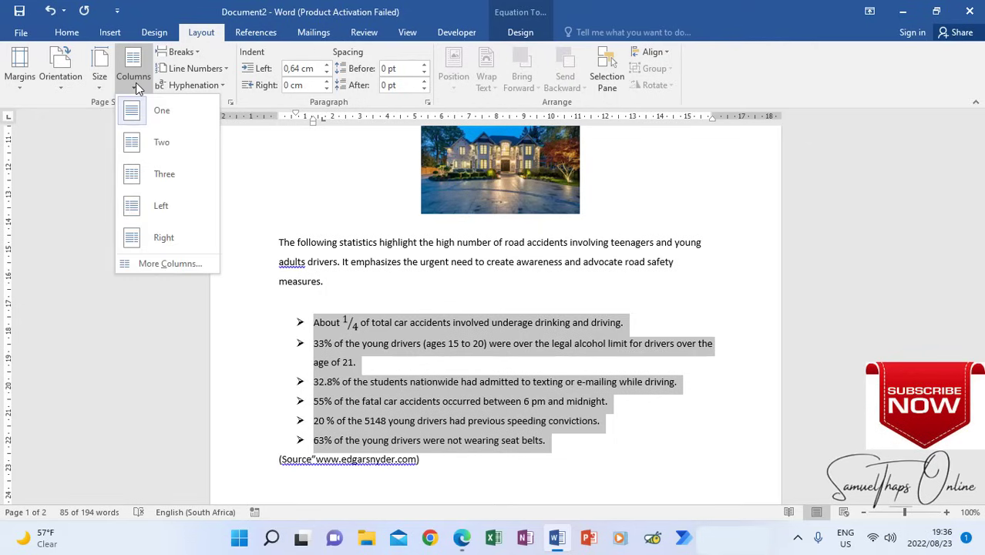
{"action": "left_click", "coordinate": [160, 142]}
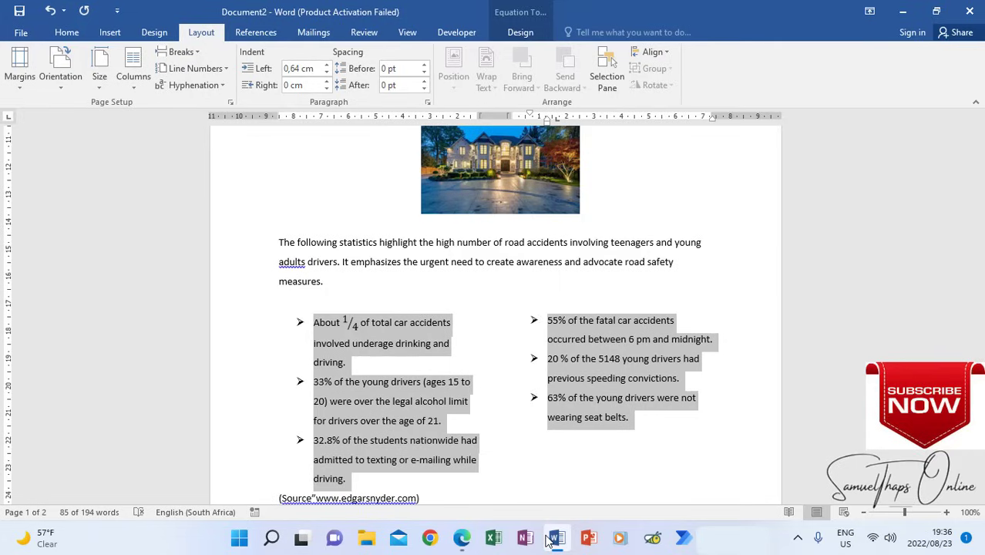
{"action": "left_click", "coordinate": [463, 544]}
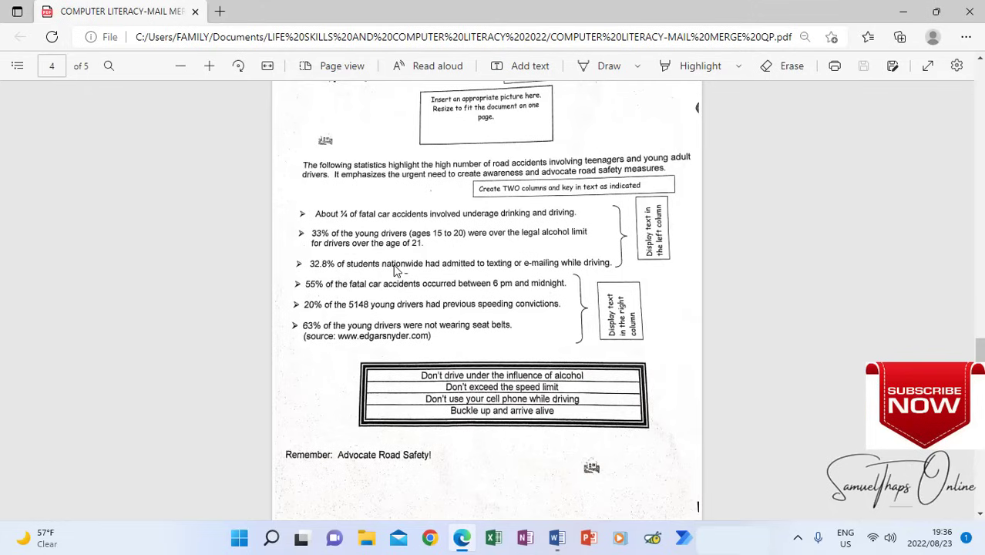
{"action": "left_click", "coordinate": [557, 538]}
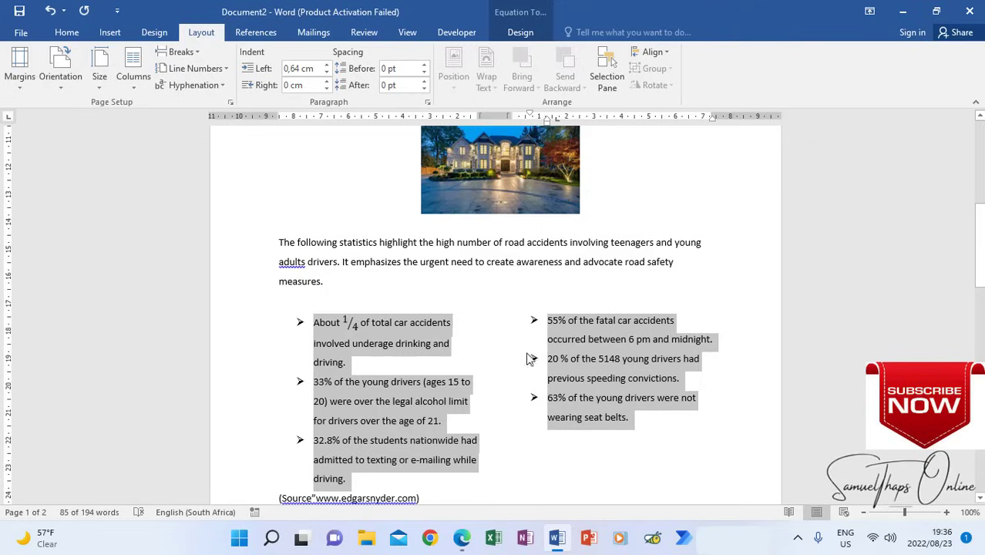
- Try a column break before the bullet "20 % of the 5148 young drivers had previous speeding convictions." and undo it
{"action": "left_click", "coordinate": [552, 366]}
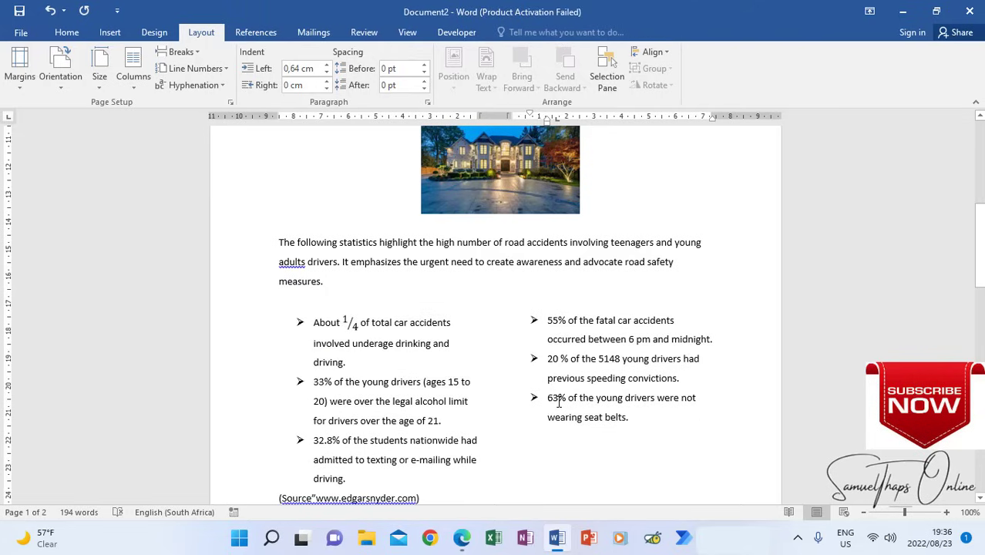
{"action": "left_click_drag", "start_coordinate": [549, 360], "coordinate": [569, 360]}
{"action": "left_click", "coordinate": [548, 363]}
{"action": "left_click", "coordinate": [182, 54]}
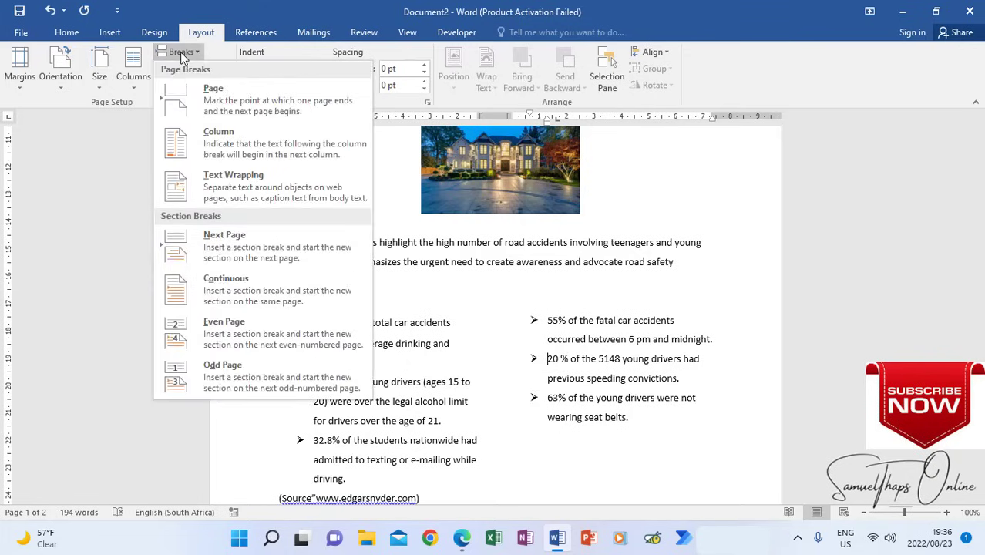
{"action": "left_click", "coordinate": [198, 143]}
{"action": "scroll", "coordinate": [455, 345], "scroll_direction": "up", "scroll_amount": 2}
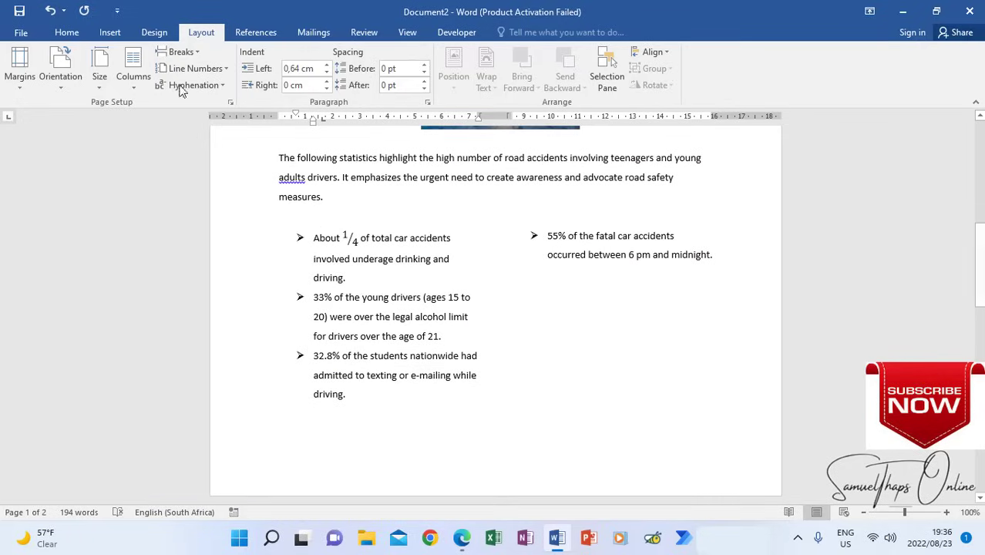
{"action": "left_click", "coordinate": [49, 10]}
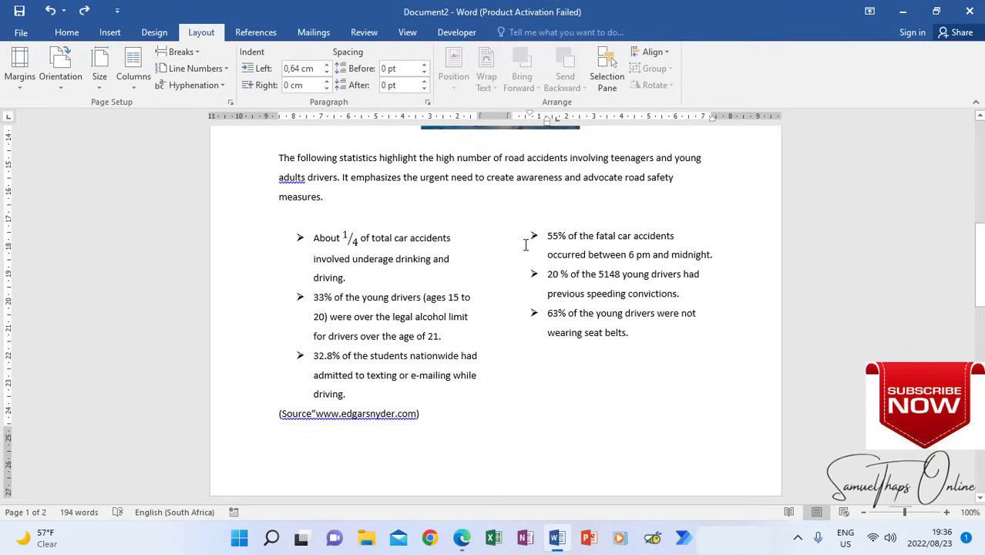
- Review the letter from the heading through the two-column statistics and slogan table, and select the closing "Remember: Advocate Road Safety!" line
{"action": "scroll", "coordinate": [501, 331], "scroll_direction": "up", "scroll_amount": 1}
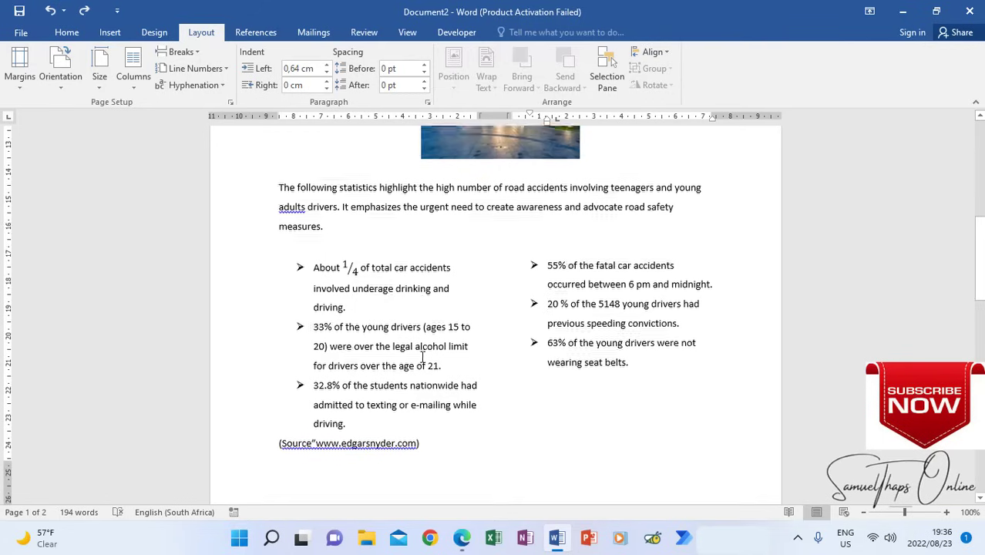
{"action": "scroll", "coordinate": [572, 342], "scroll_direction": "down", "scroll_amount": 6}
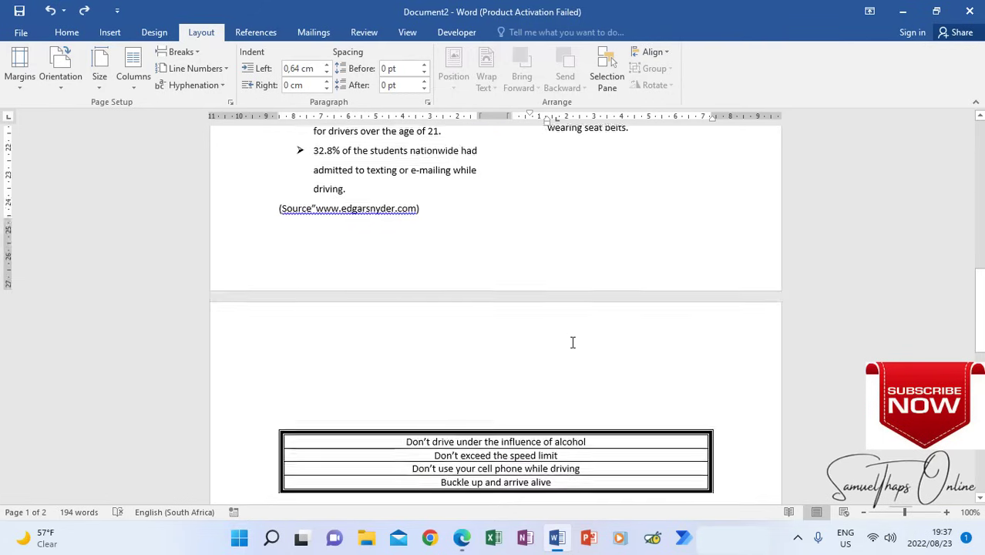
{"action": "scroll", "coordinate": [572, 344], "scroll_direction": "up", "scroll_amount": 4}
{"action": "scroll", "coordinate": [573, 345], "scroll_direction": "up", "scroll_amount": 14}
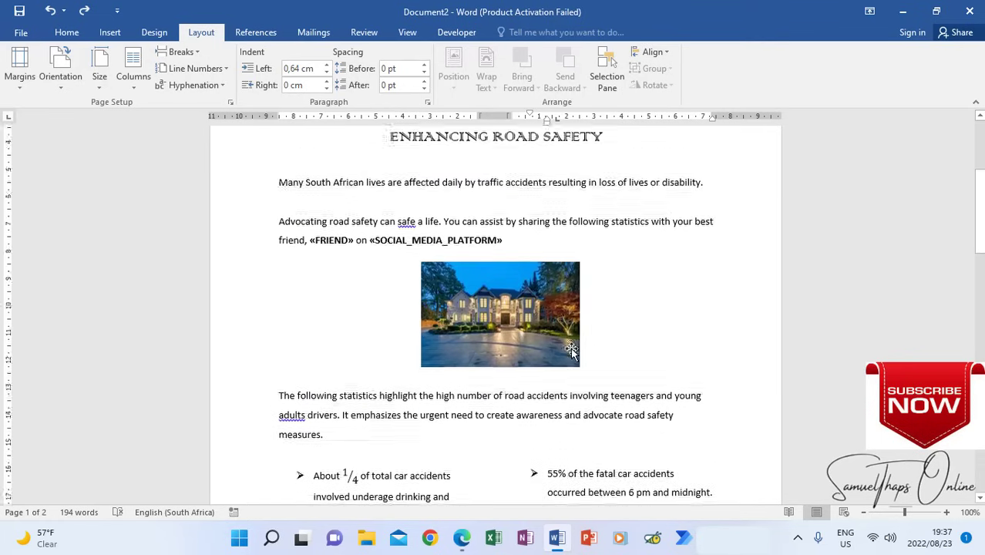
{"action": "scroll", "coordinate": [573, 350], "scroll_direction": "down", "scroll_amount": 6}
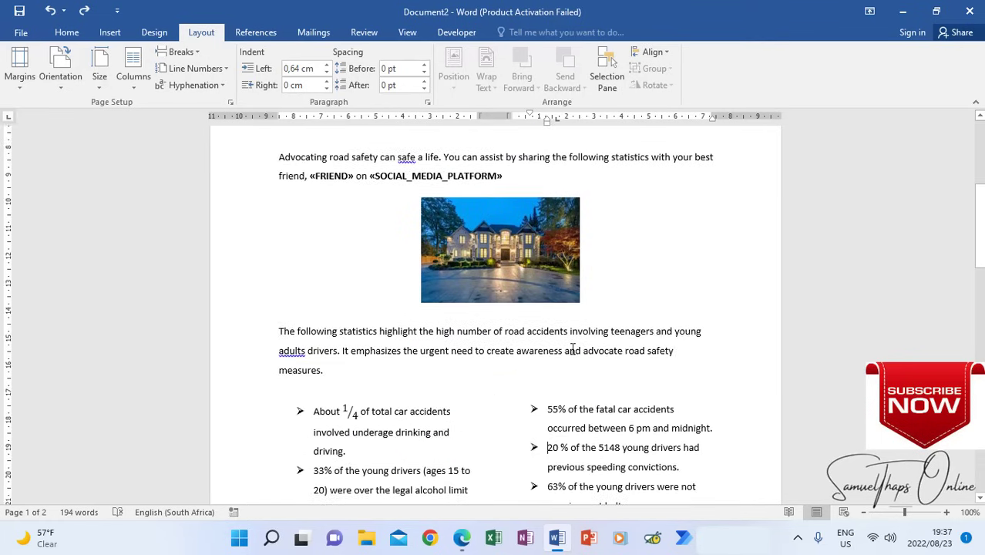
{"action": "scroll", "coordinate": [573, 350], "scroll_direction": "down", "scroll_amount": 6}
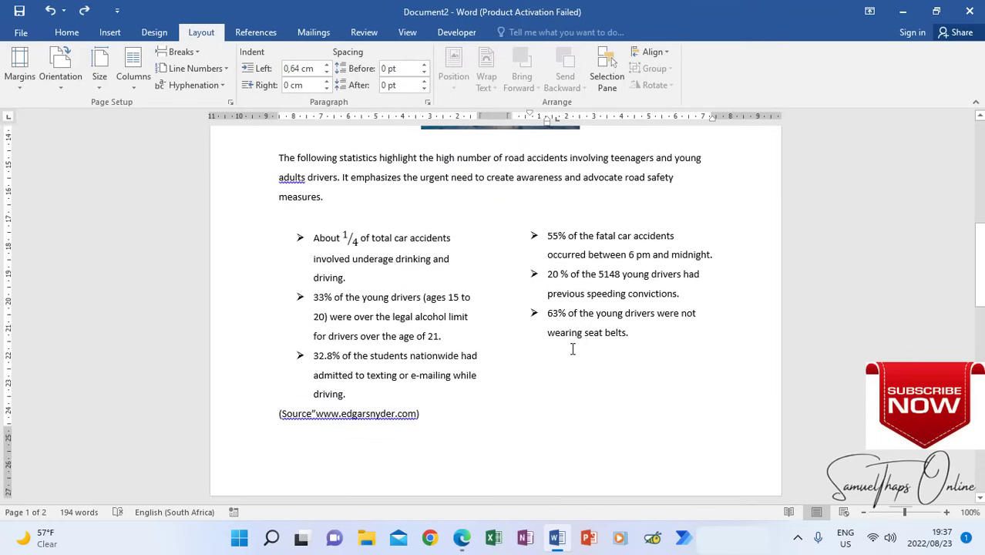
{"action": "scroll", "coordinate": [573, 349], "scroll_direction": "down", "scroll_amount": 5}
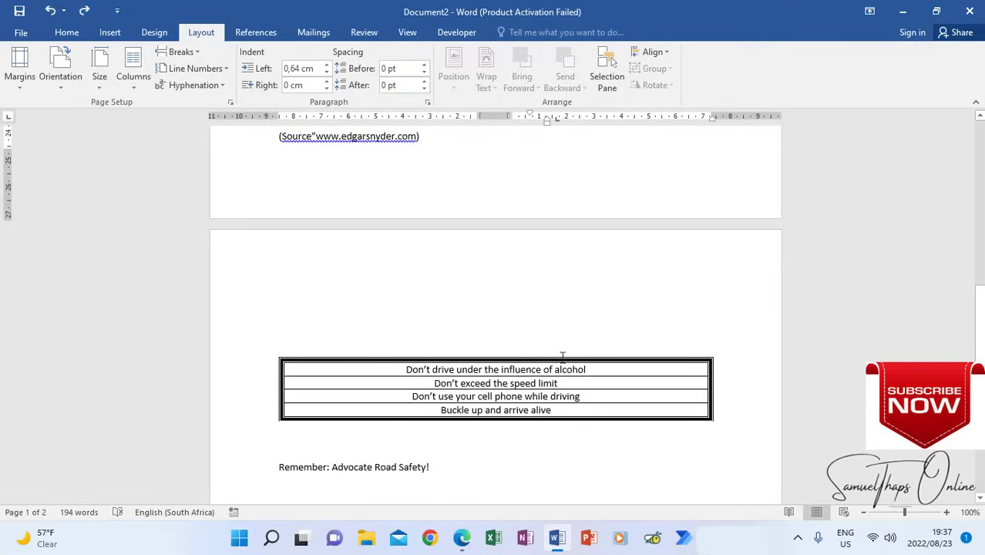
{"action": "scroll", "coordinate": [483, 390], "scroll_direction": "down", "scroll_amount": 2}
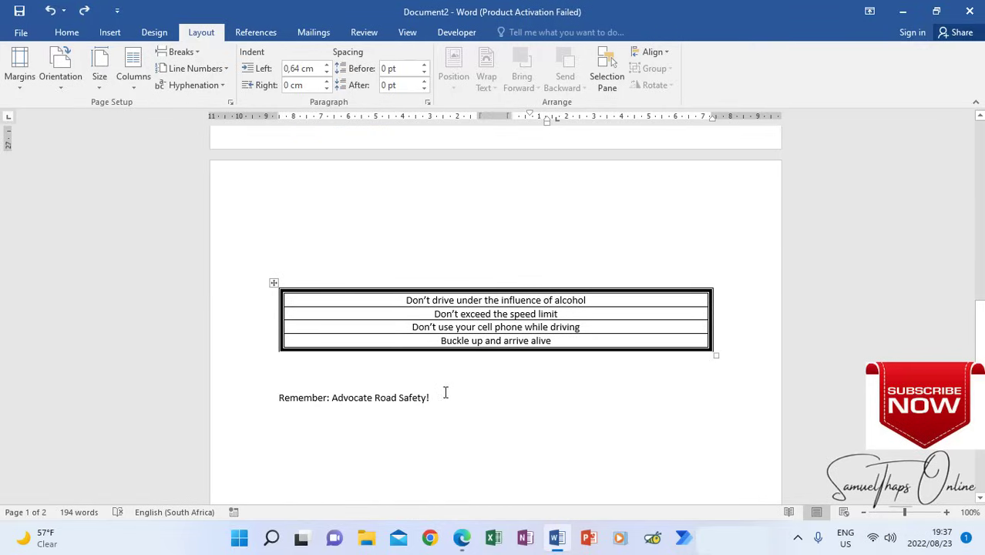
{"action": "left_click_drag", "start_coordinate": [442, 400], "coordinate": [296, 389]}
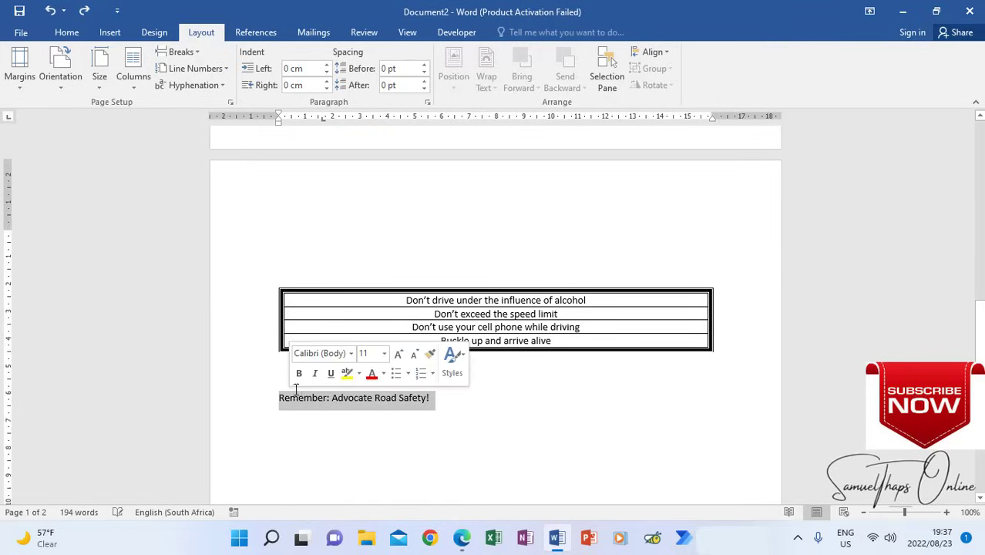
- Check the border style and width of the whole slogan table in the Borders and Shading settings
{"action": "left_click", "coordinate": [334, 303]}
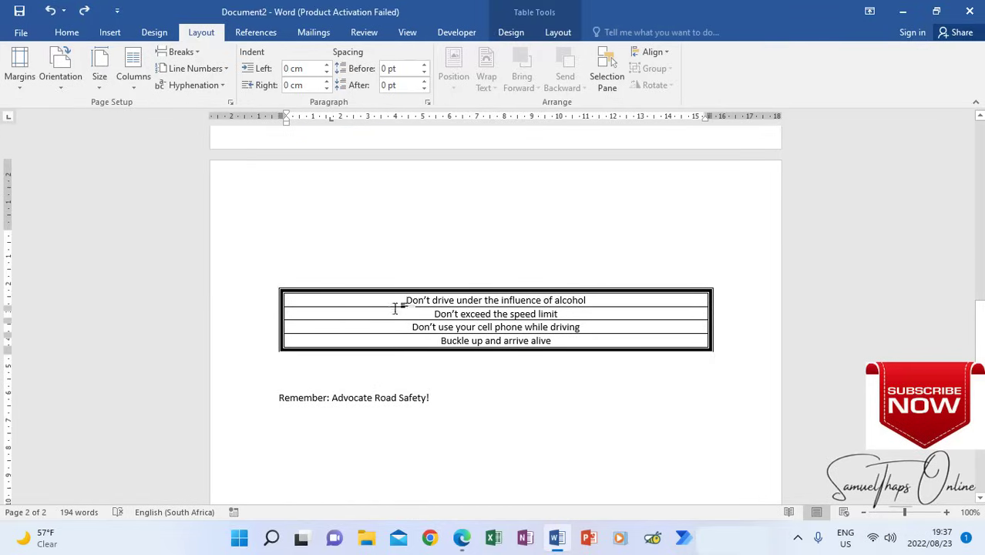
{"action": "left_click_drag", "start_coordinate": [395, 308], "coordinate": [529, 345]}
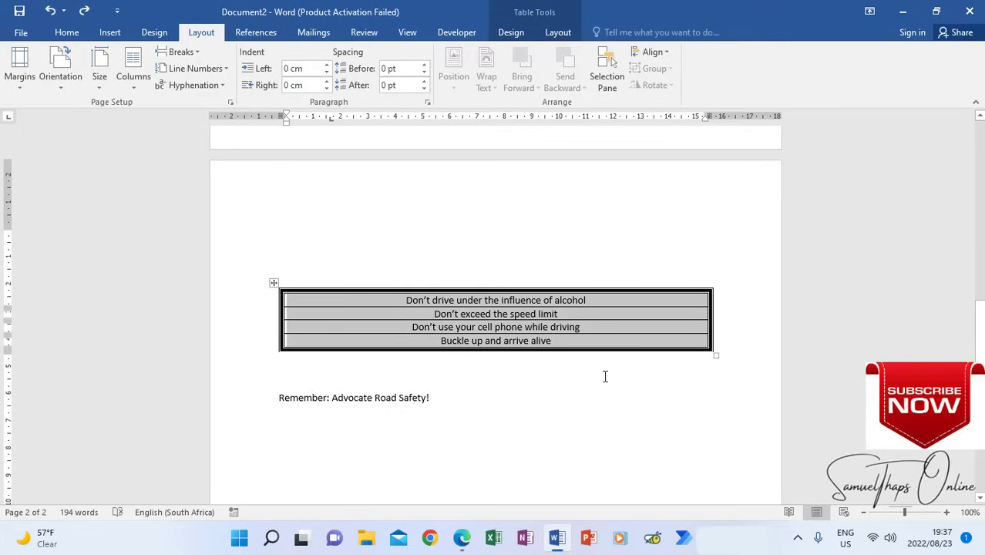
{"action": "left_click", "coordinate": [302, 303]}
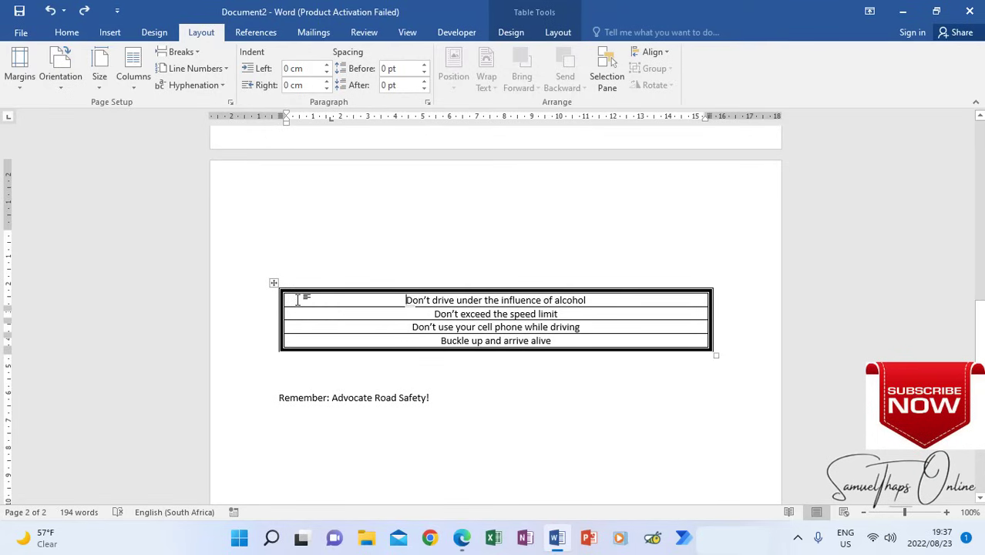
{"action": "left_click_drag", "start_coordinate": [361, 305], "coordinate": [532, 339]}
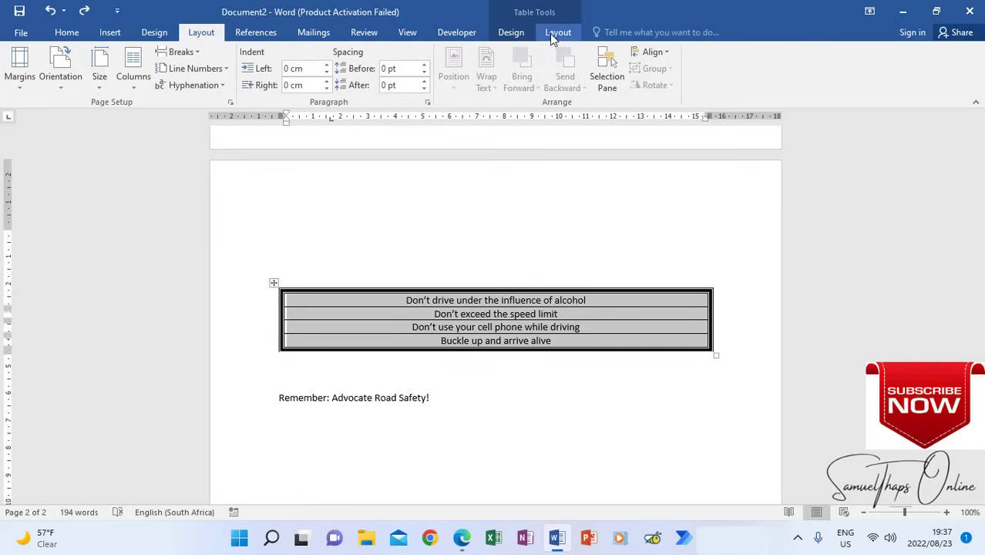
{"action": "left_click", "coordinate": [559, 33]}
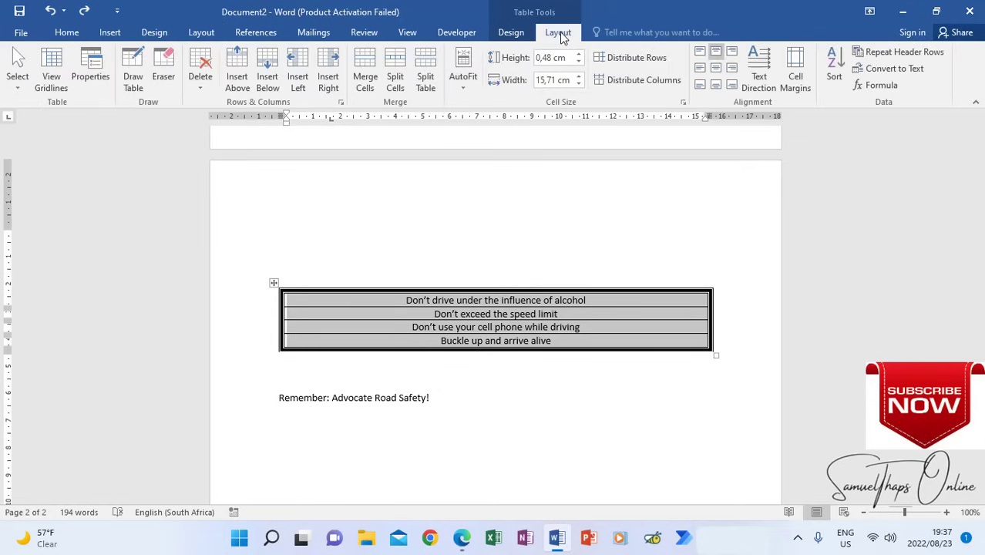
{"action": "left_click", "coordinate": [526, 34]}
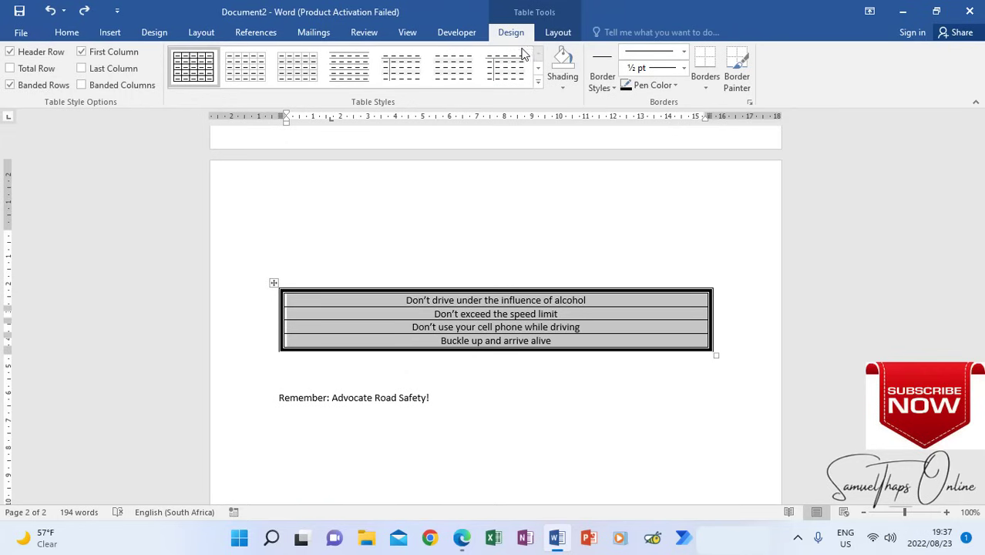
{"action": "left_click", "coordinate": [706, 88]}
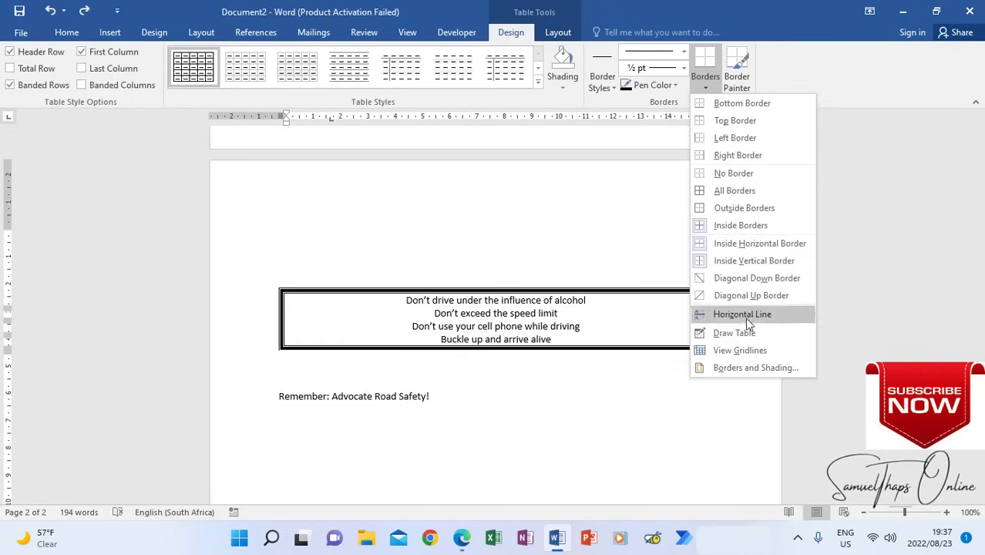
{"action": "left_click", "coordinate": [744, 366]}
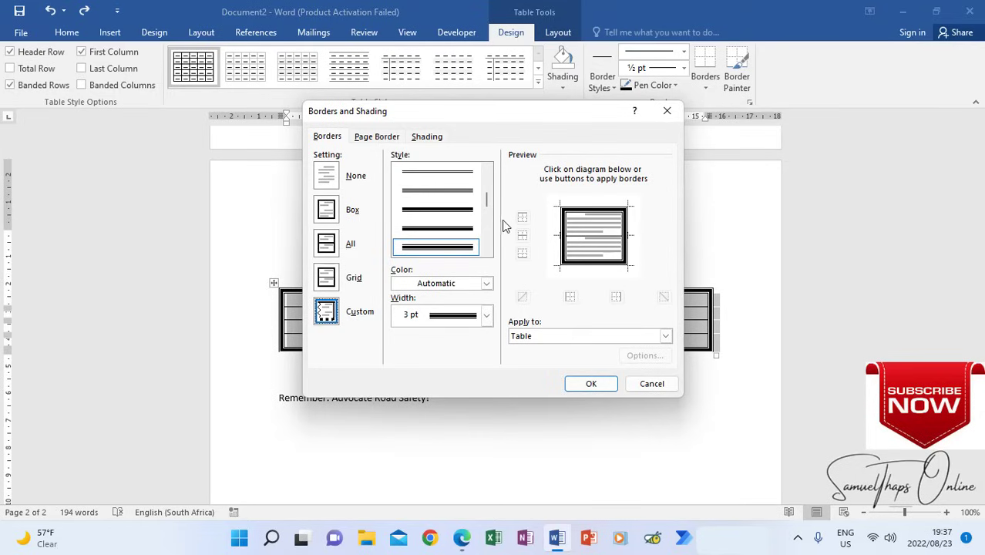
{"action": "left_click_drag", "start_coordinate": [486, 202], "coordinate": [492, 165]}
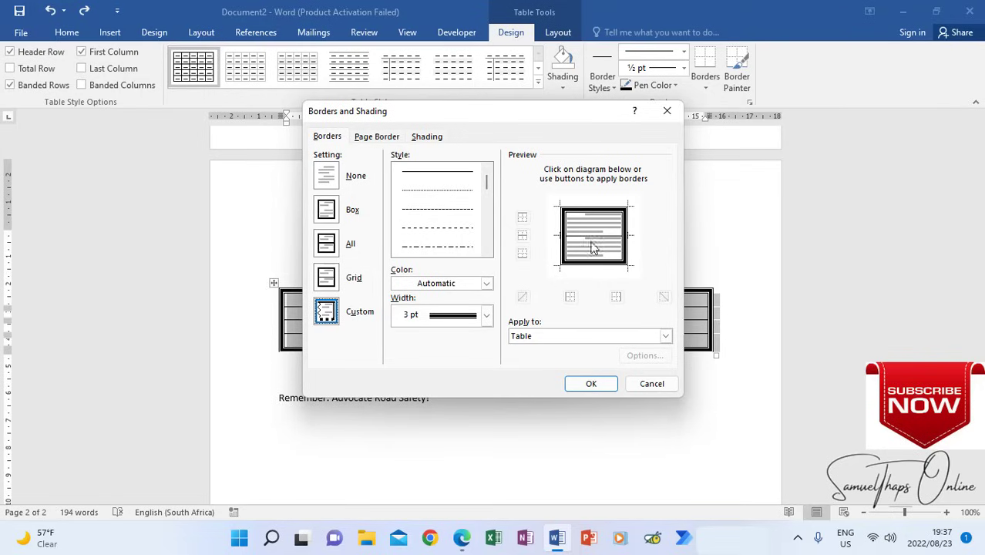
{"action": "left_click", "coordinate": [590, 382]}
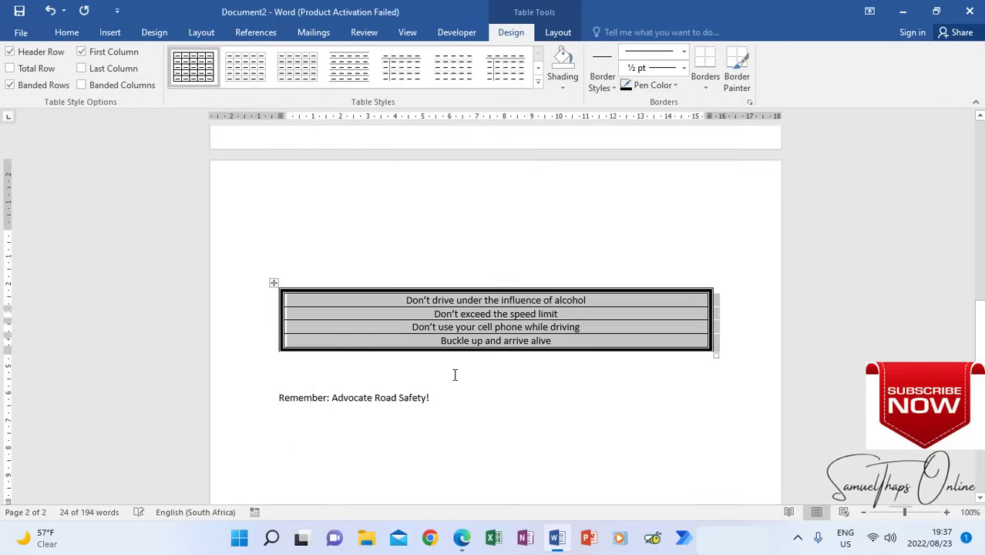
{"action": "left_click", "coordinate": [455, 375]}
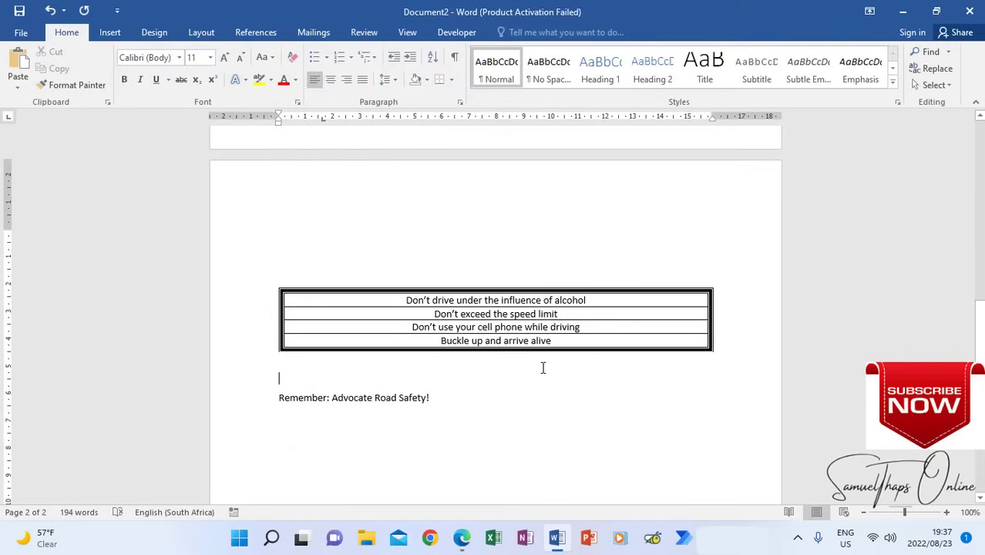
- Review the whole letter from the date and merge fields down to the closing "Remember: Advocate Road Safety!" line
{"action": "scroll", "coordinate": [544, 363], "scroll_direction": "up", "scroll_amount": 3}
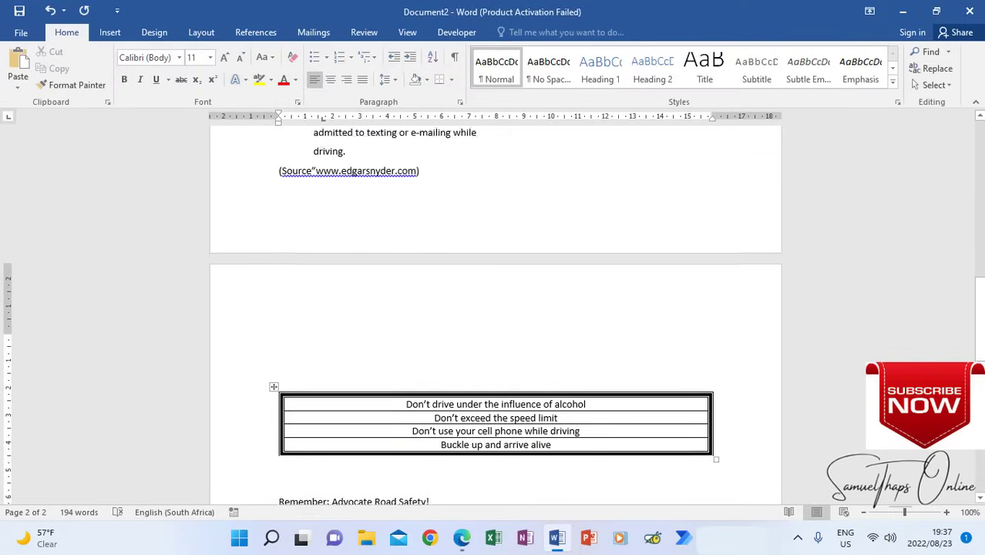
{"action": "left_click_drag", "start_coordinate": [980, 337], "coordinate": [980, 189]}
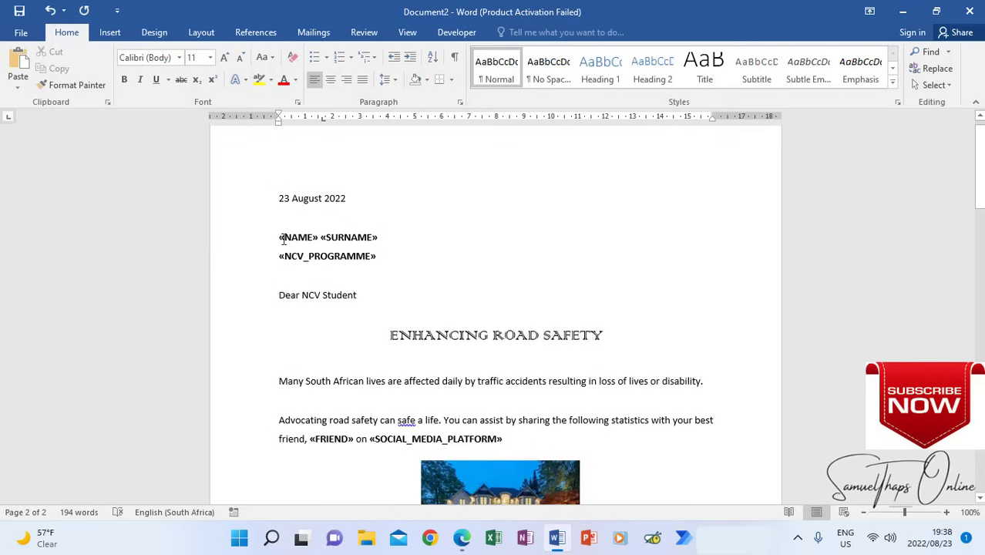
{"action": "scroll", "coordinate": [510, 386], "scroll_direction": "down", "scroll_amount": 7}
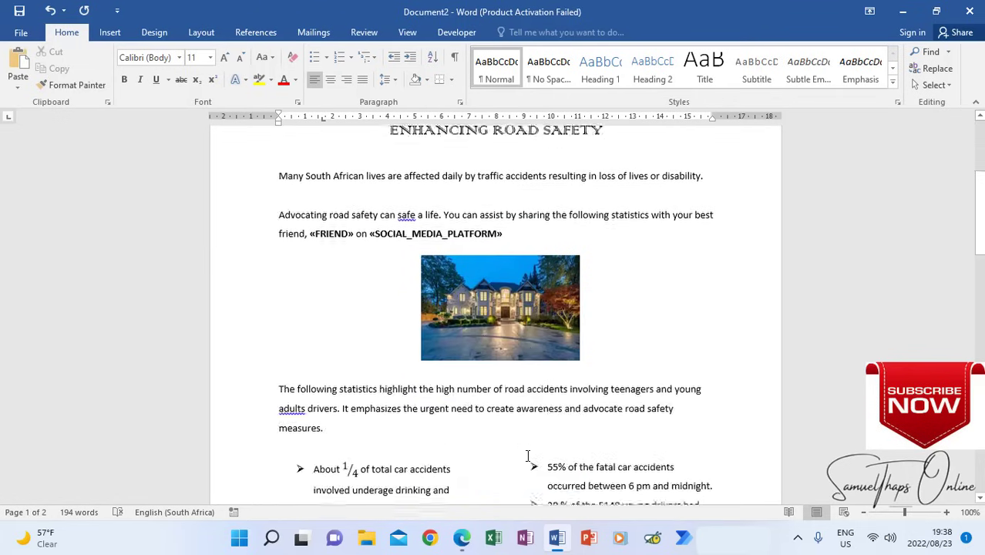
{"action": "scroll", "coordinate": [453, 409], "scroll_direction": "down", "scroll_amount": 5}
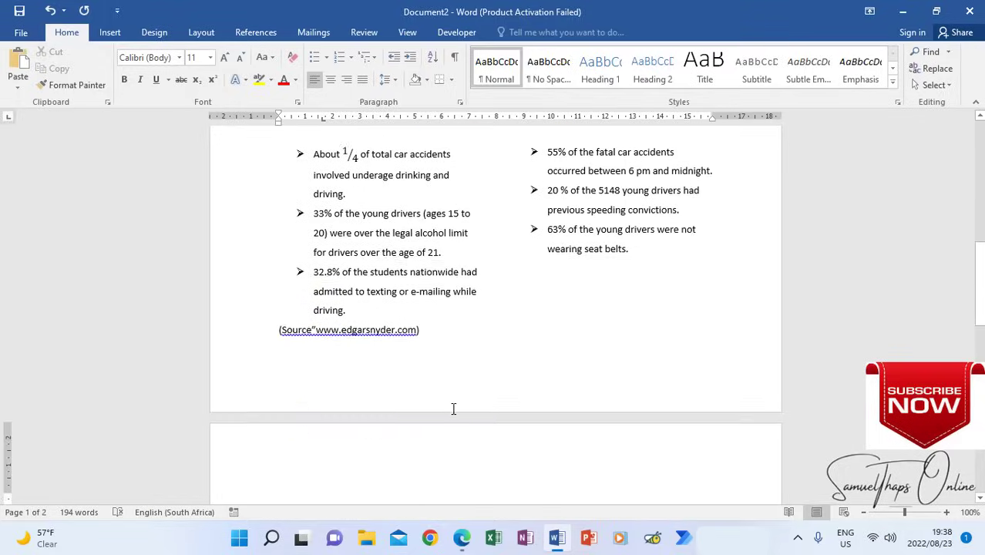
{"action": "scroll", "coordinate": [453, 408], "scroll_direction": "down", "scroll_amount": 7}
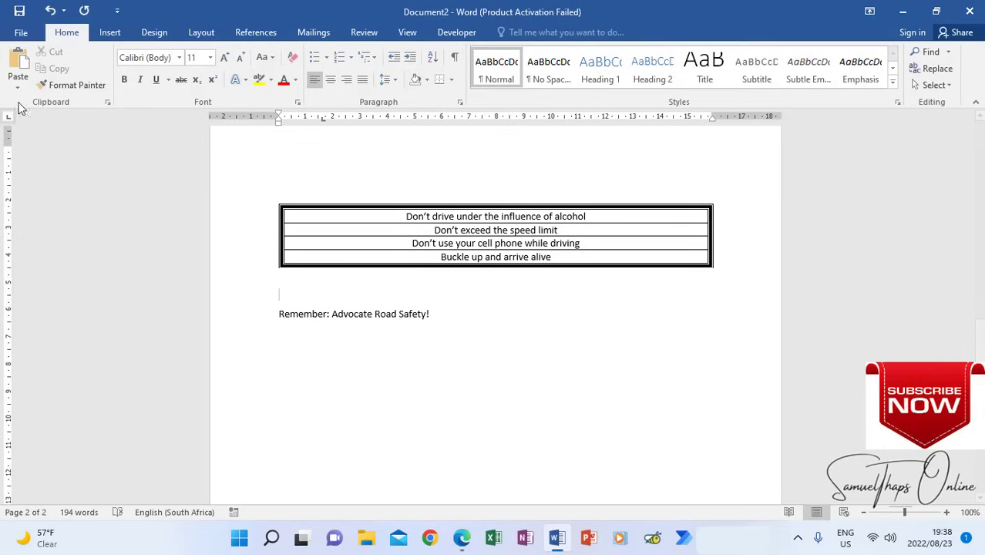
- Save the letter as a Word document named "QUESTION 2" in the Documents folder
{"action": "left_click", "coordinate": [11, 34]}
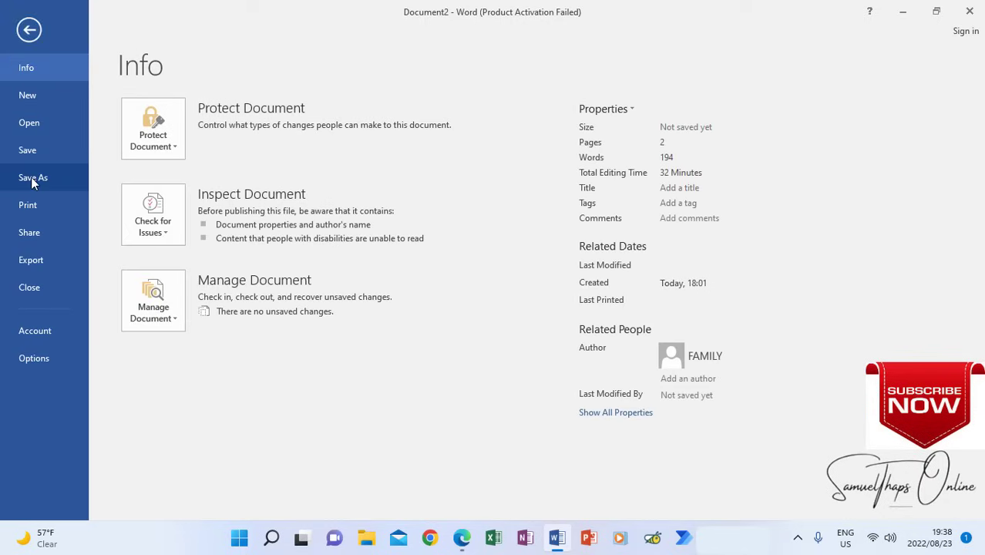
{"action": "left_click", "coordinate": [36, 179]}
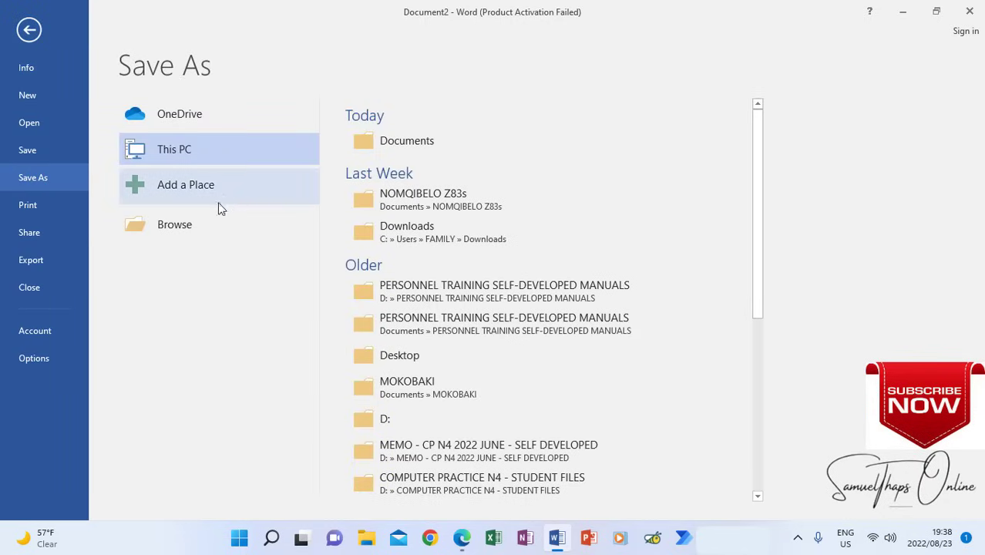
{"action": "left_click", "coordinate": [194, 224]}
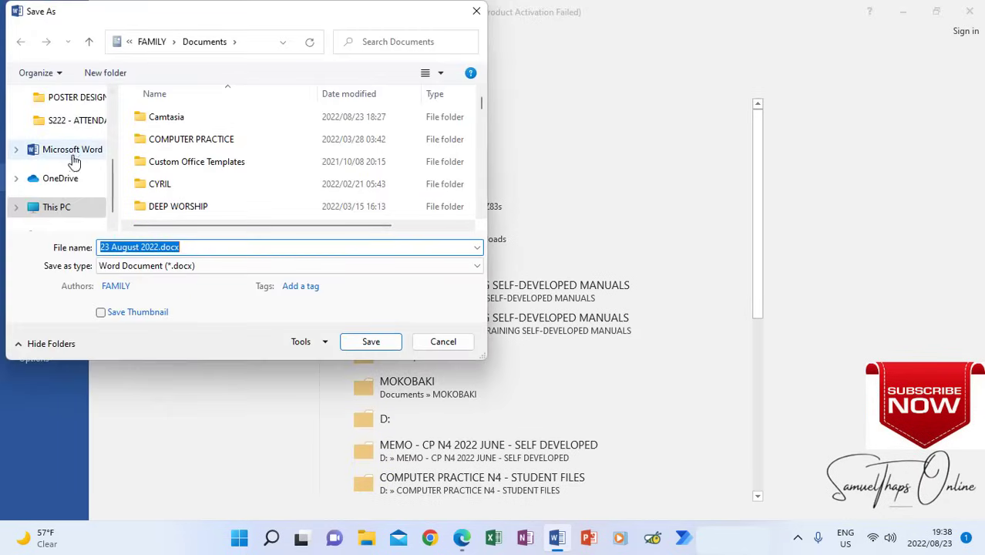
{"action": "left_click_drag", "start_coordinate": [116, 188], "coordinate": [116, 128]}
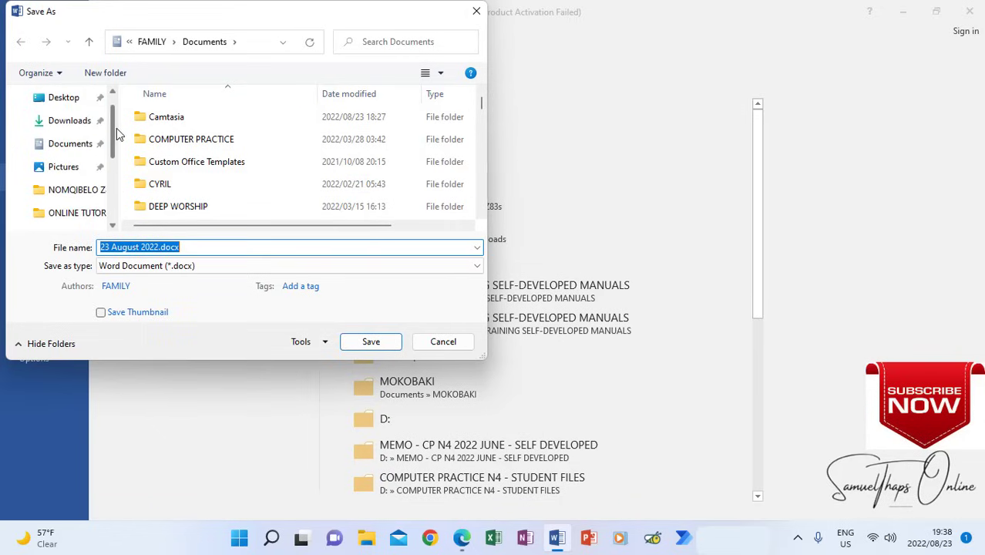
{"action": "left_click", "coordinate": [75, 145]}
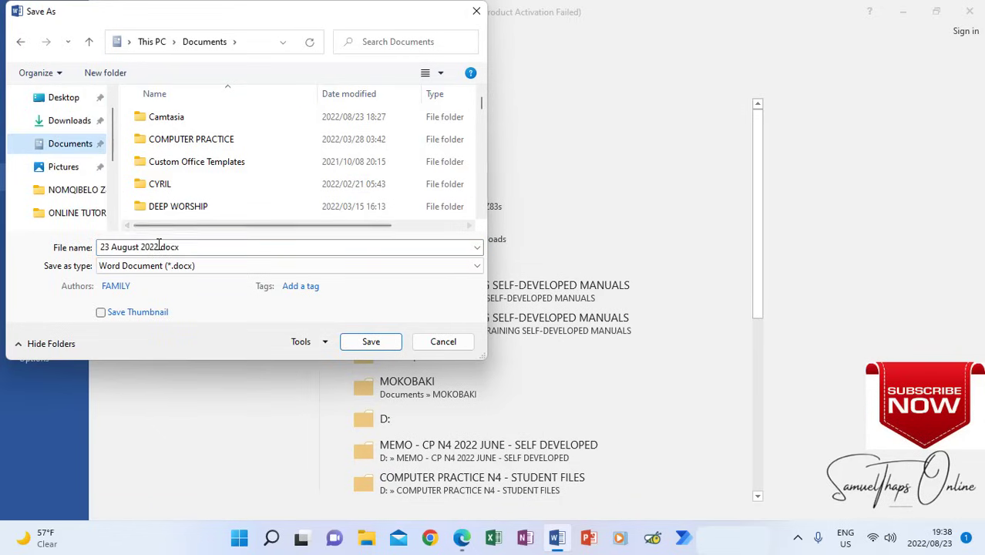
{"action": "left_click", "coordinate": [158, 247]}
{"action": "type", "text": "question"}
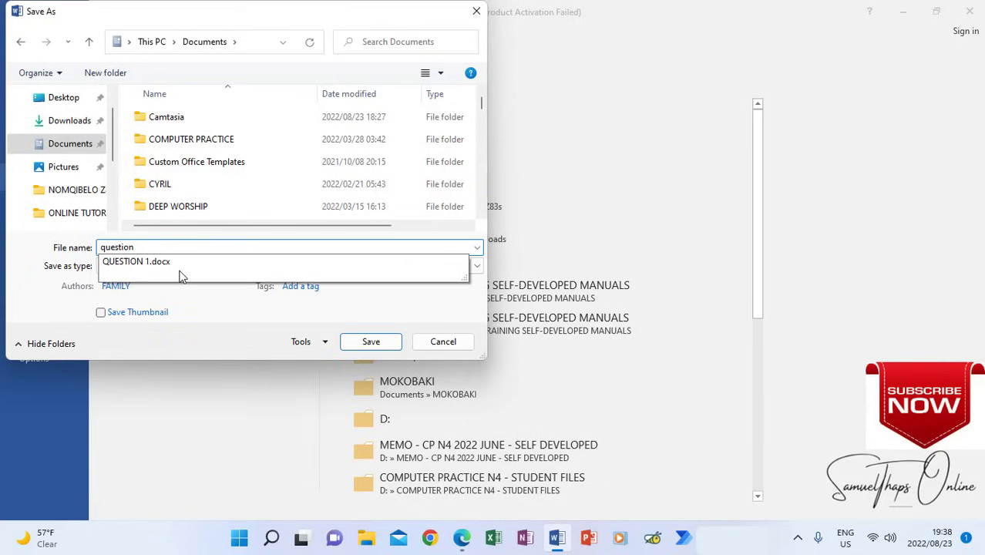
{"action": "type", "text": " 2"}
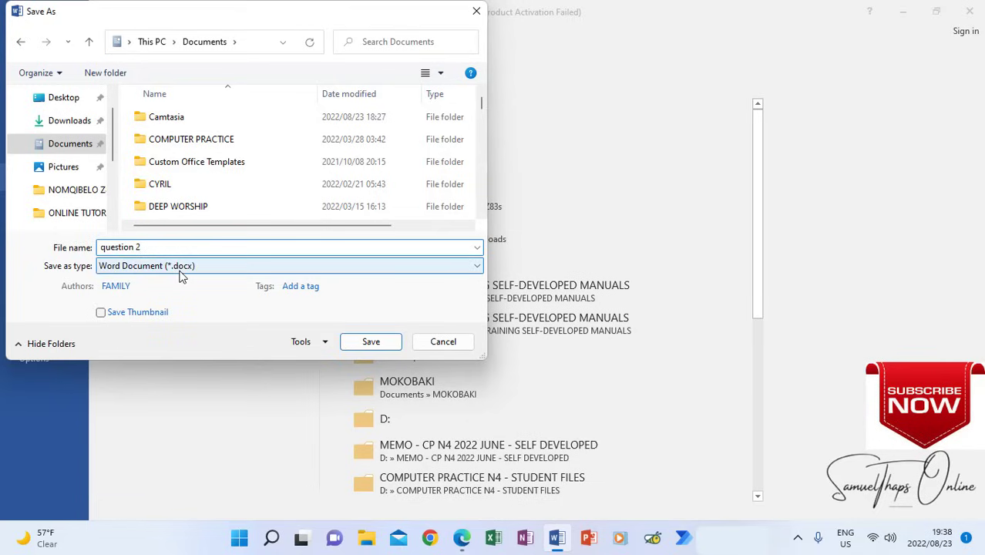
{"action": "double_click", "coordinate": [117, 249]}
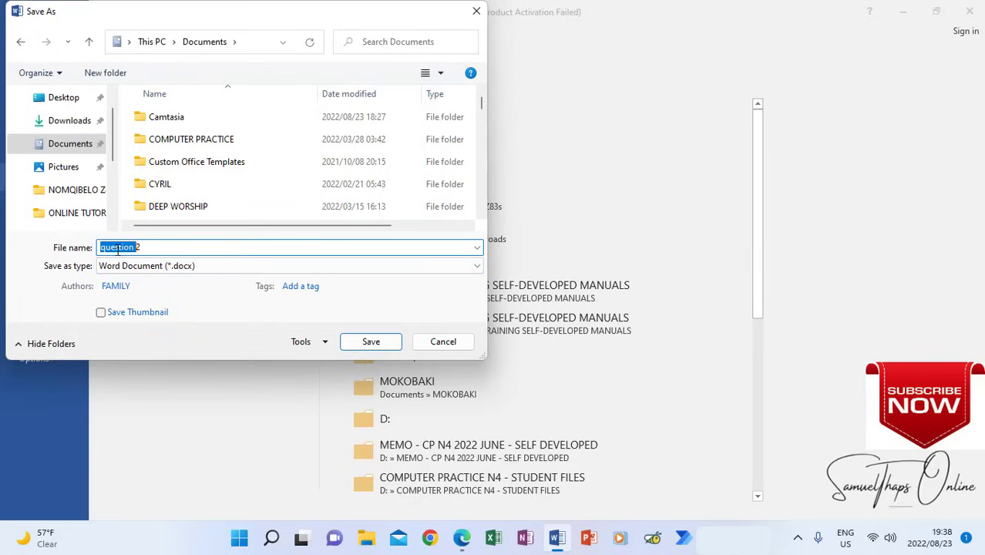
{"action": "type", "text": "QUESTION"}
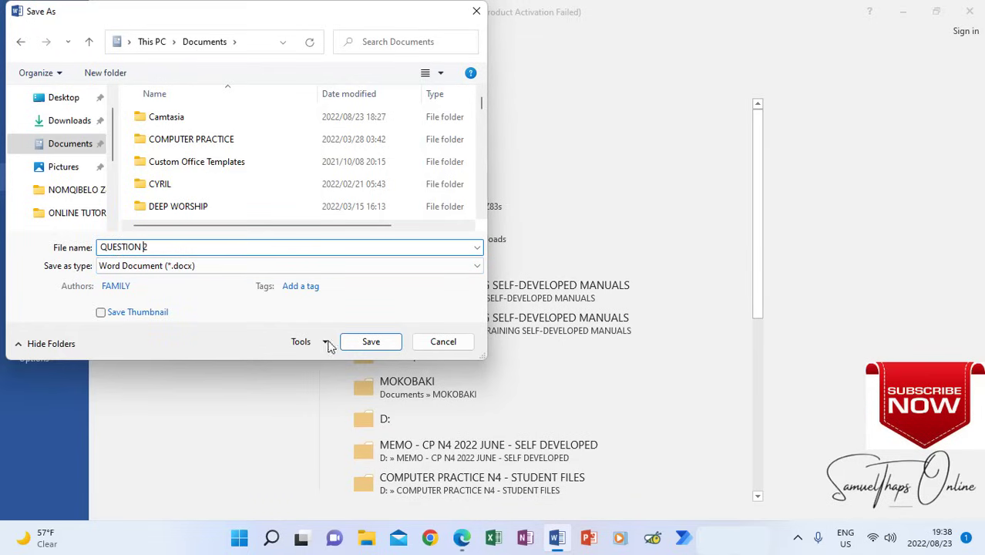
{"action": "left_click", "coordinate": [367, 340]}
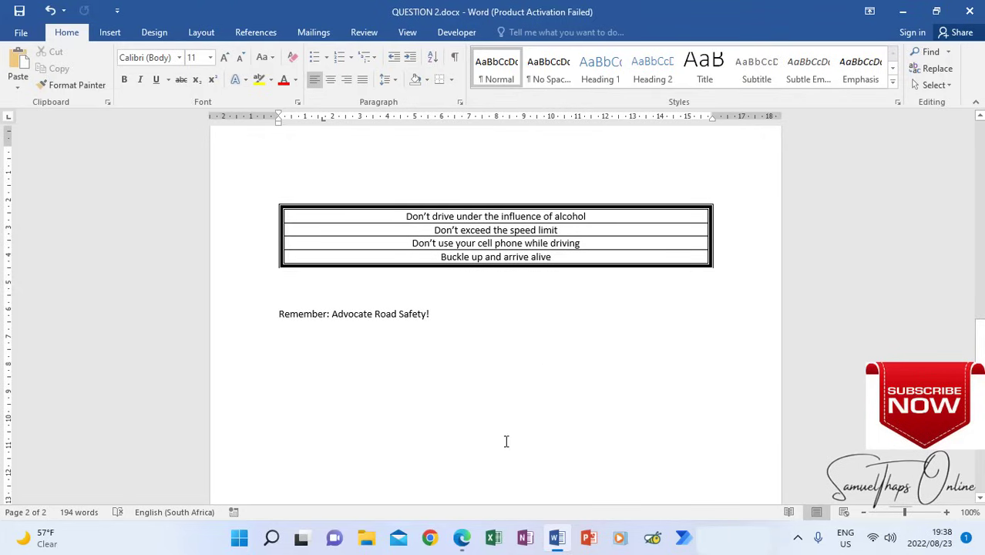
- Switch to the question paper PDF in Edge and read the Question 3 instructions on page 5
{"action": "left_click", "coordinate": [454, 549]}
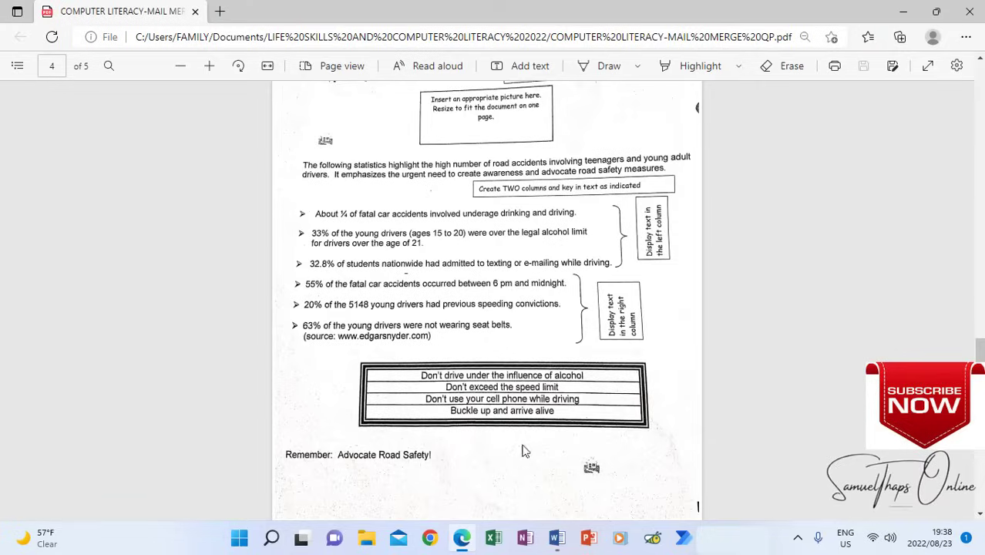
{"action": "scroll", "coordinate": [568, 351], "scroll_direction": "down", "scroll_amount": 5}
{"action": "scroll", "coordinate": [568, 350], "scroll_direction": "down", "scroll_amount": 2}
{"action": "scroll", "coordinate": [566, 347], "scroll_direction": "up", "scroll_amount": 1}
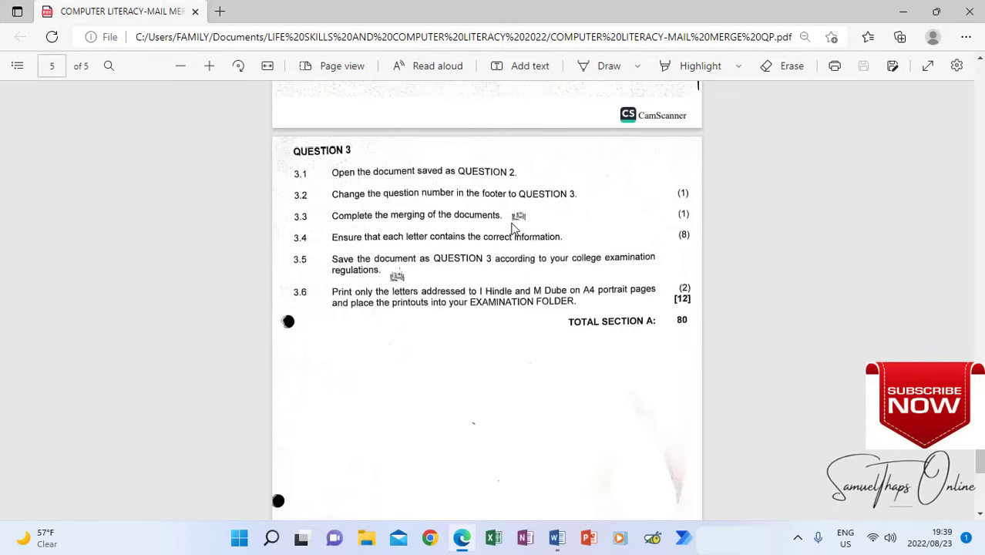
- Return to the QUESTION 2 letter in Word and examine its merge fields, picture and two-column statistics
{"action": "mouse_move", "coordinate": [555, 543]}
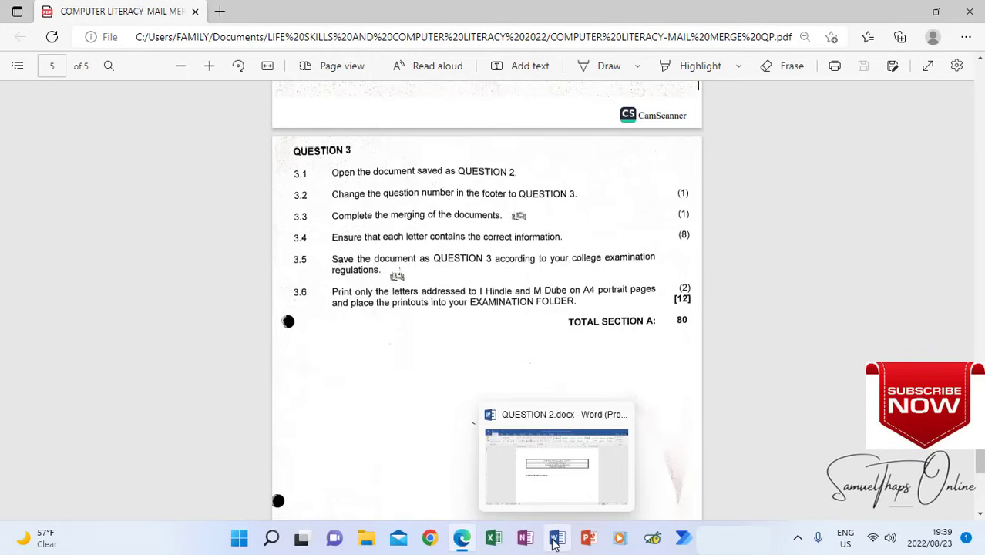
{"action": "left_click", "coordinate": [556, 462]}
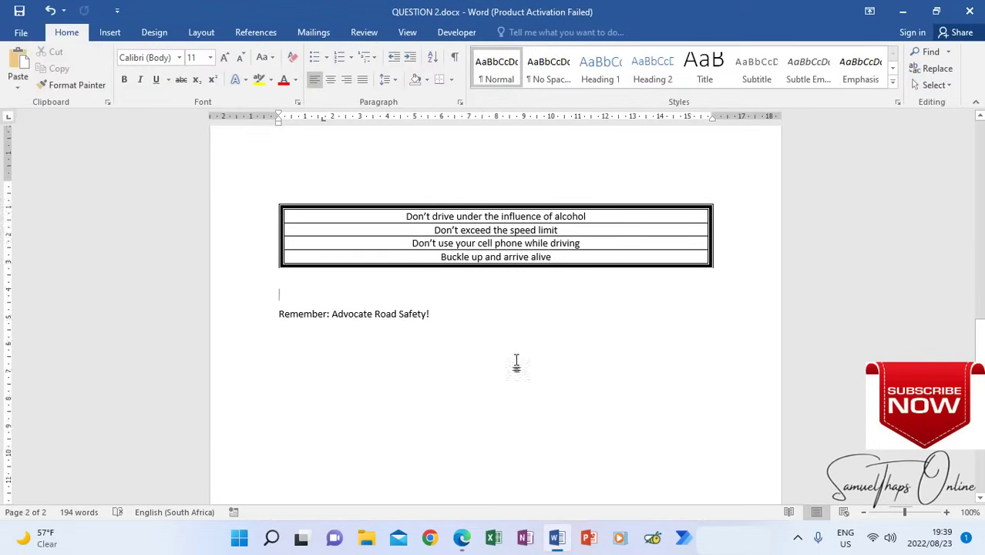
{"action": "scroll", "coordinate": [516, 362], "scroll_direction": "up", "scroll_amount": 20}
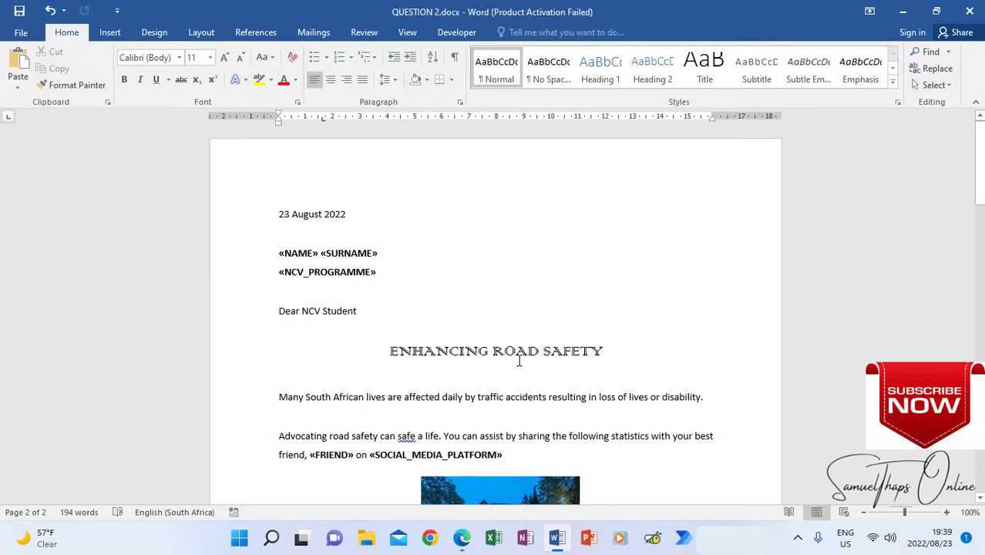
{"action": "scroll", "coordinate": [520, 361], "scroll_direction": "down", "scroll_amount": 10}
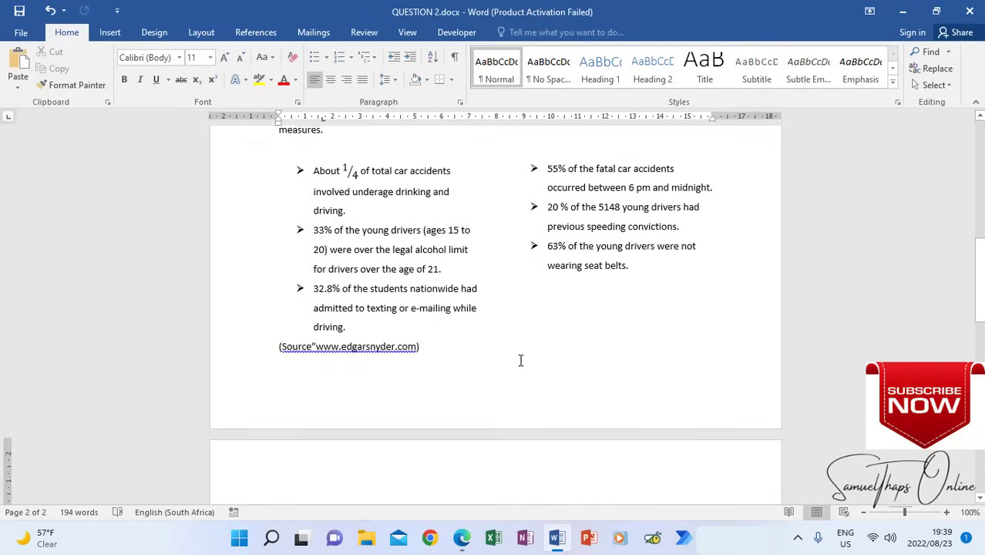
{"action": "scroll", "coordinate": [521, 362], "scroll_direction": "up", "scroll_amount": 4}
{"action": "scroll", "coordinate": [519, 364], "scroll_direction": "up", "scroll_amount": 7}
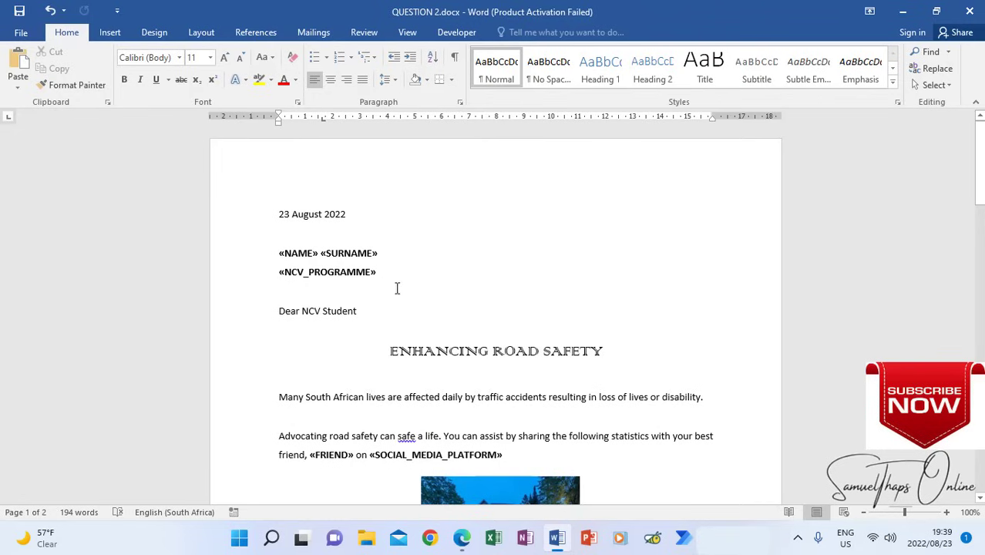
{"action": "scroll", "coordinate": [396, 286], "scroll_direction": "down", "scroll_amount": 5}
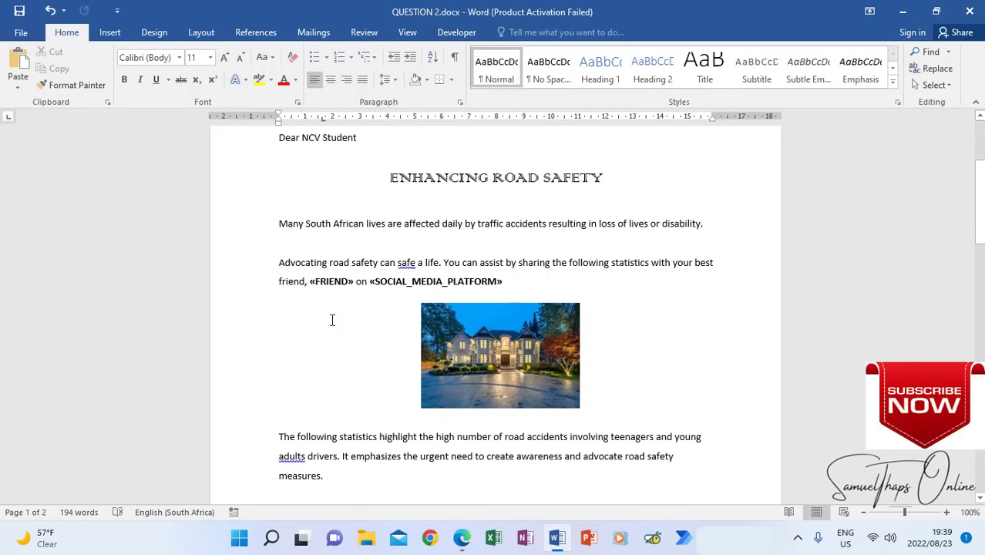
{"action": "scroll", "coordinate": [339, 308], "scroll_direction": "down", "scroll_amount": 2}
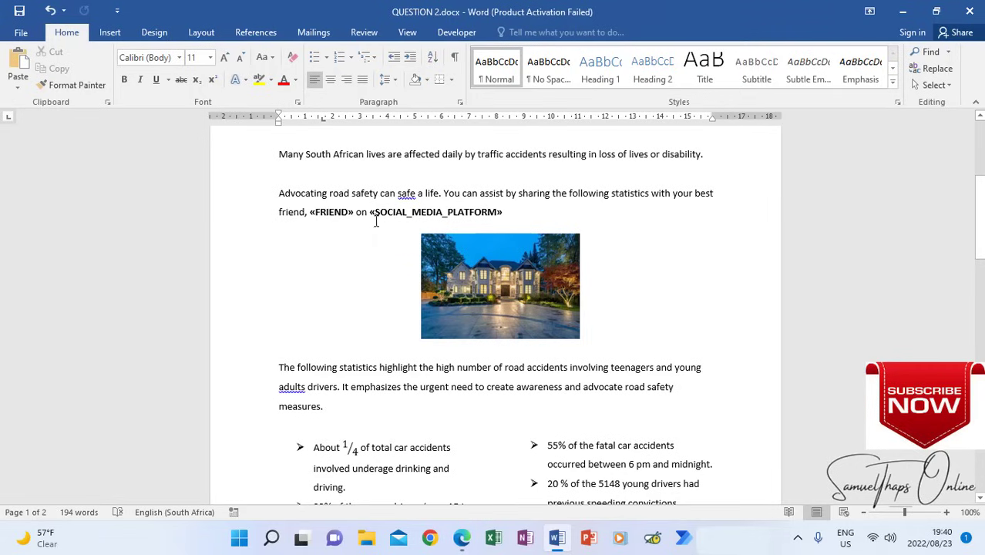
- Preview the mail merge results in the letter, showing the first recipient's data in place of the merge fields
{"action": "scroll", "coordinate": [376, 219], "scroll_direction": "down", "scroll_amount": 1}
{"action": "scroll", "coordinate": [428, 320], "scroll_direction": "down", "scroll_amount": 5}
{"action": "scroll", "coordinate": [428, 320], "scroll_direction": "up", "scroll_amount": 6}
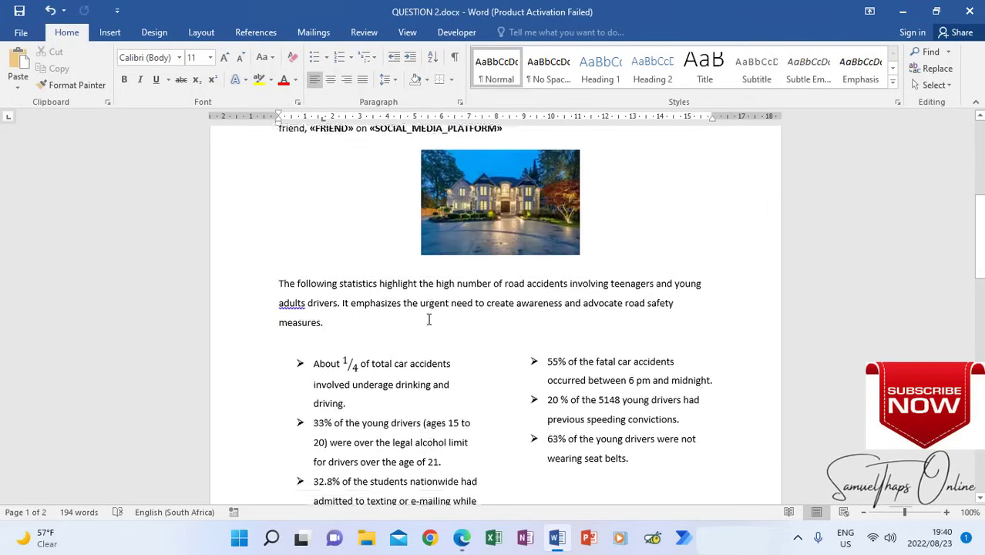
{"action": "scroll", "coordinate": [427, 321], "scroll_direction": "up", "scroll_amount": 5}
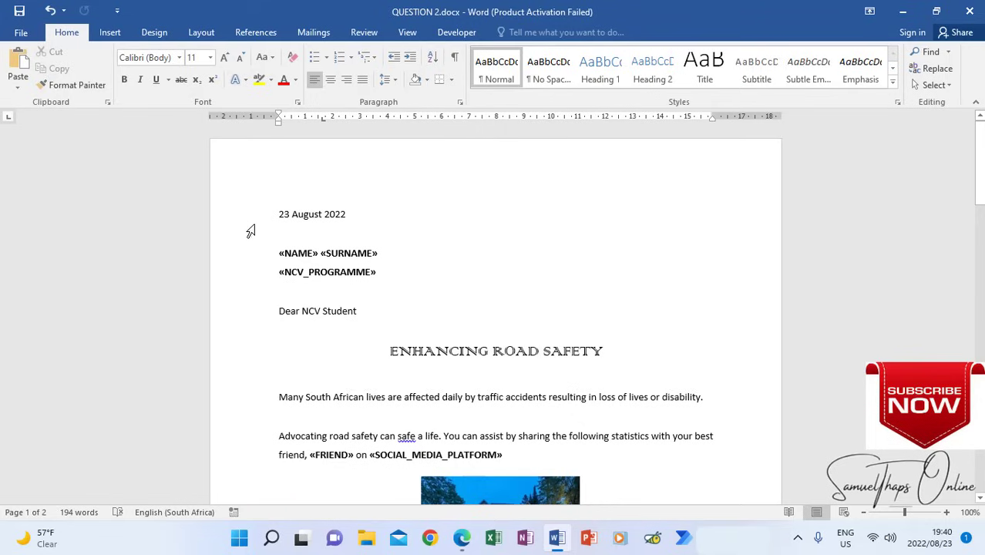
{"action": "left_click", "coordinate": [309, 31]}
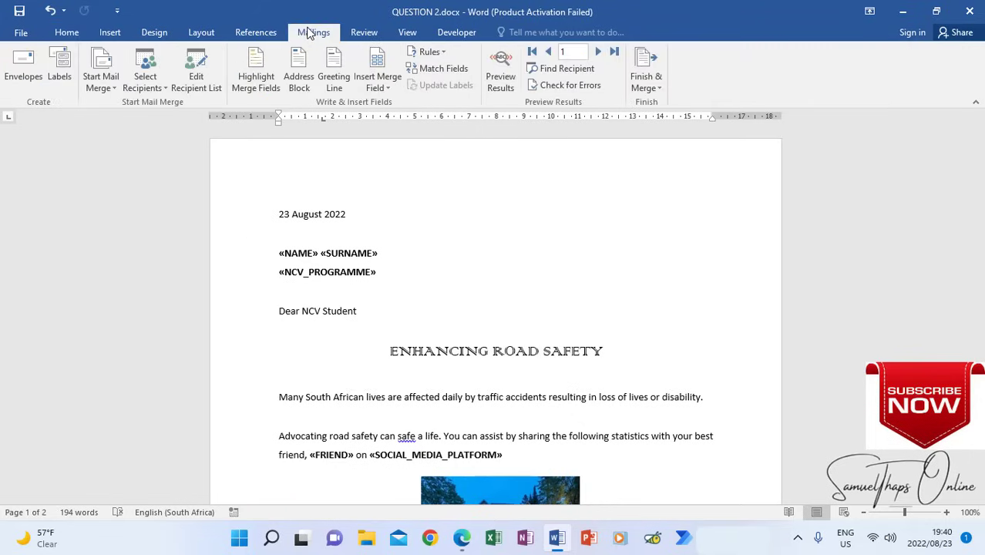
{"action": "left_click", "coordinate": [502, 83]}
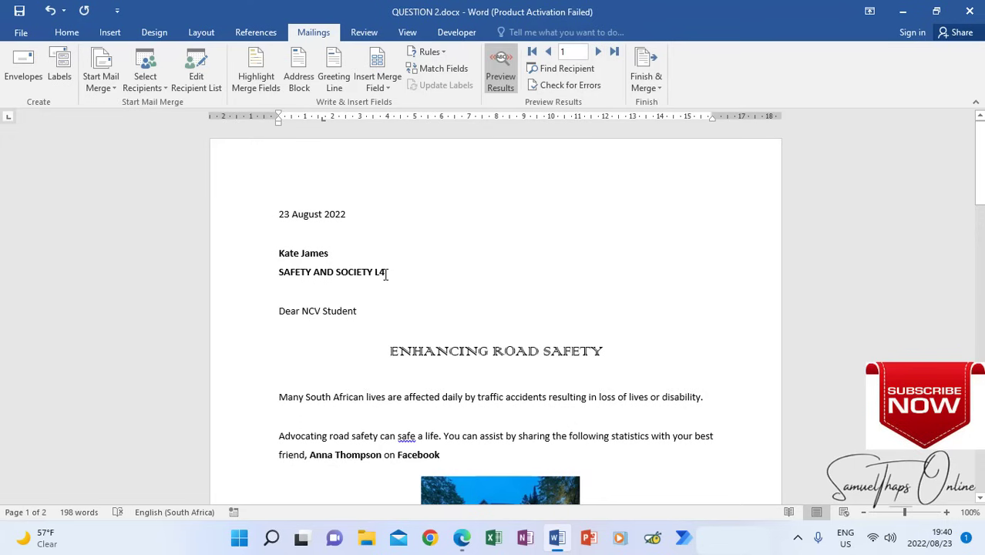
- Review the previewed letter's friend and social media details, statistics and second page, returning to the recipient's name
{"action": "scroll", "coordinate": [964, 219], "scroll_direction": "down", "scroll_amount": 5}
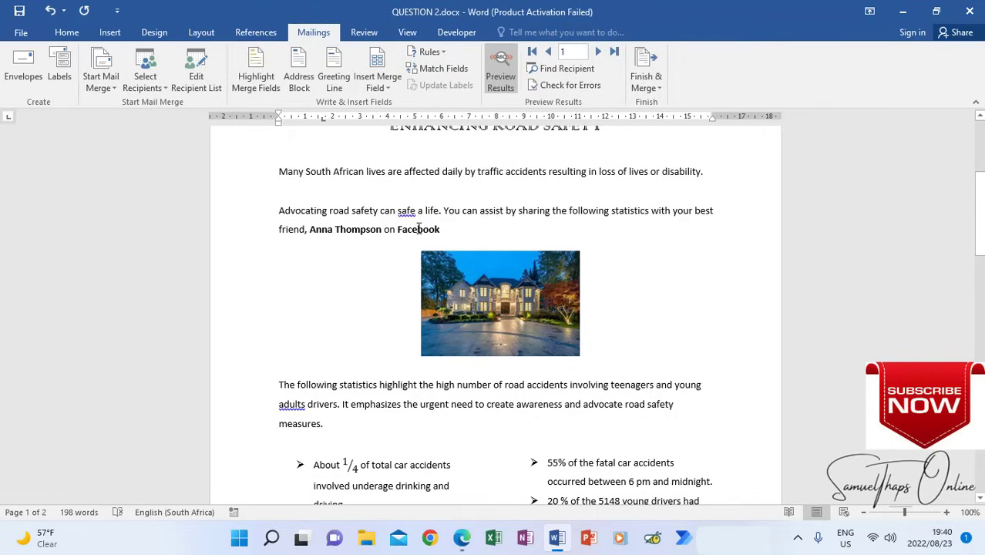
{"action": "scroll", "coordinate": [431, 239], "scroll_direction": "down", "scroll_amount": 10}
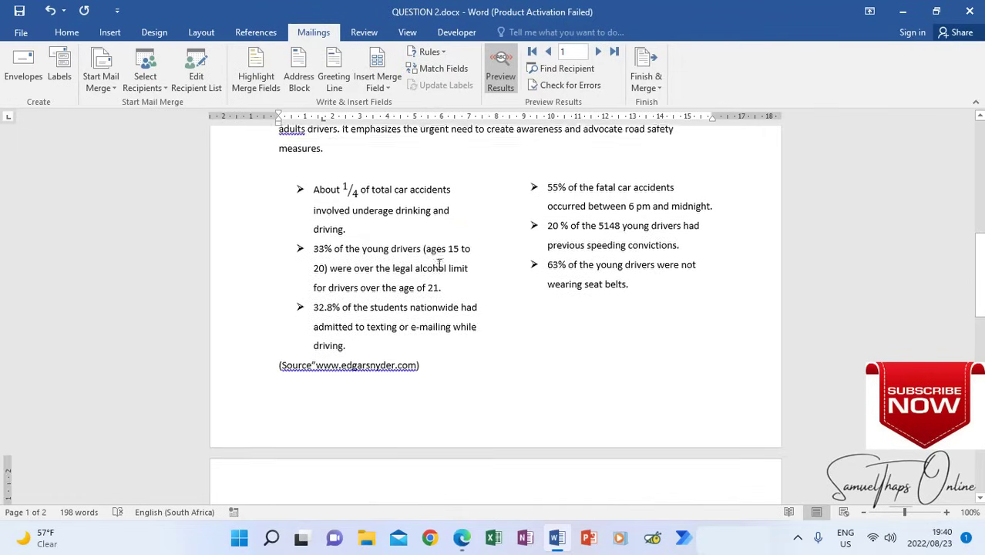
{"action": "scroll", "coordinate": [439, 264], "scroll_direction": "down", "scroll_amount": 10}
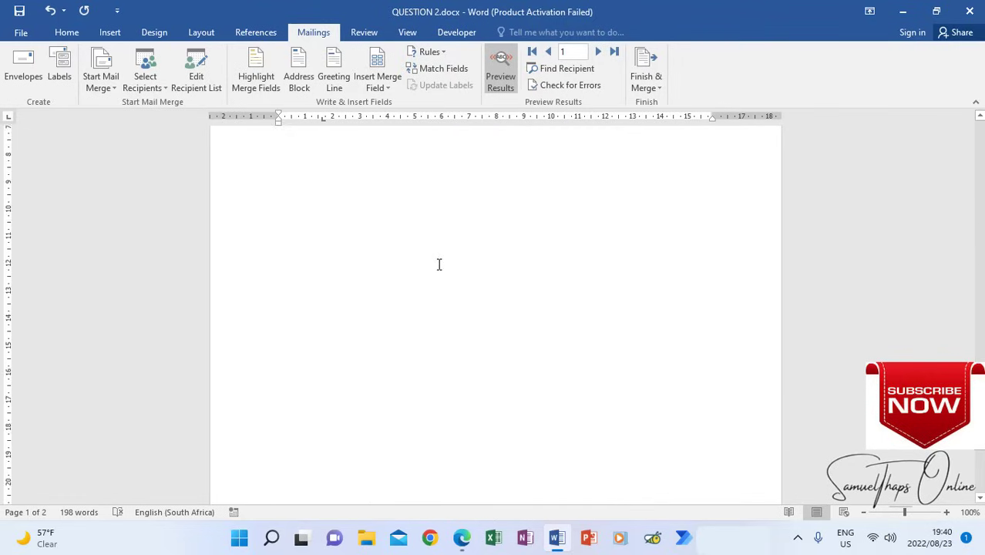
{"action": "scroll", "coordinate": [439, 265], "scroll_direction": "up", "scroll_amount": 5}
{"action": "left_click", "coordinate": [439, 265]}
{"action": "scroll", "coordinate": [440, 264], "scroll_direction": "up", "scroll_amount": 3}
{"action": "left_click_drag", "start_coordinate": [979, 328], "coordinate": [980, 158]}
{"action": "left_click", "coordinate": [327, 254]}
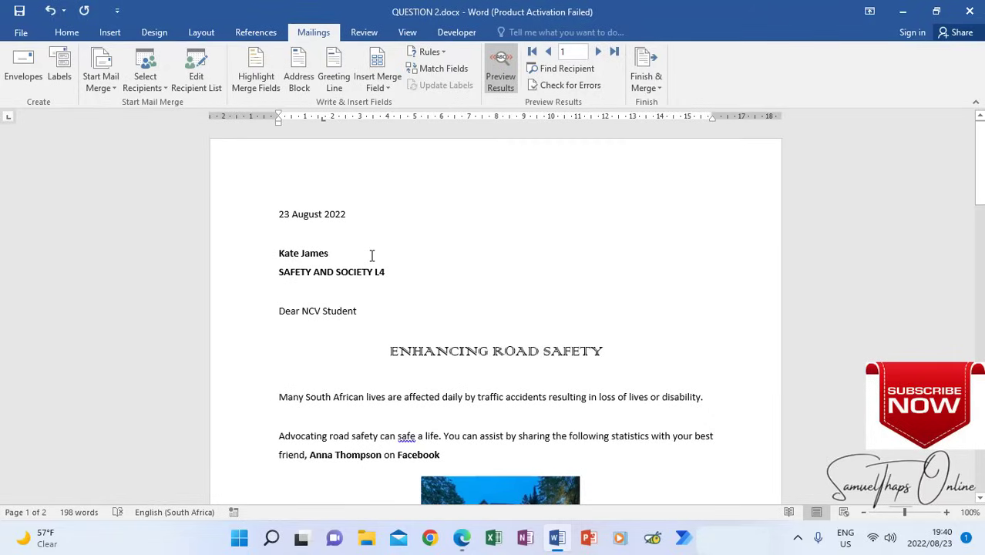
- Finish the mail merge by merging all records into a new document of individual letters
{"action": "left_click", "coordinate": [654, 86]}
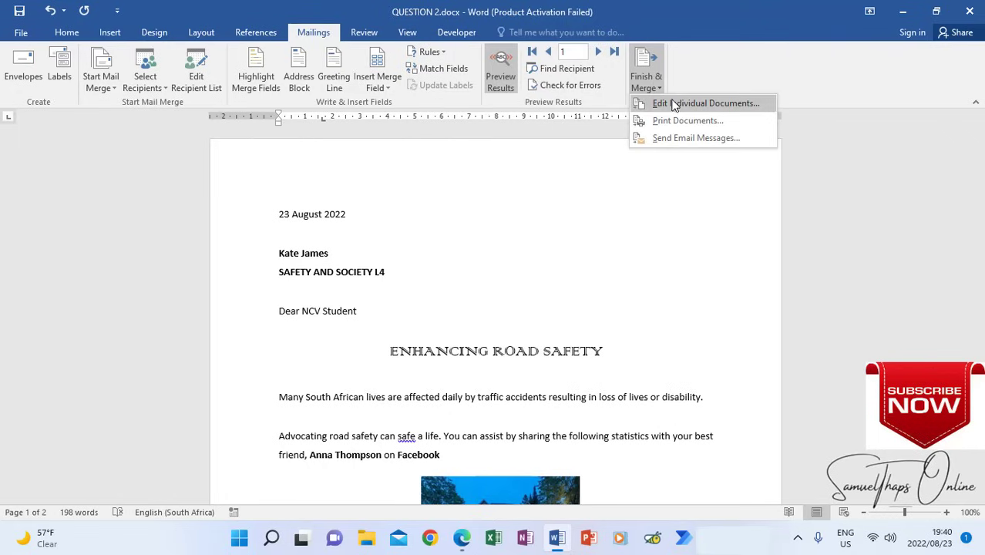
{"action": "left_click", "coordinate": [682, 108]}
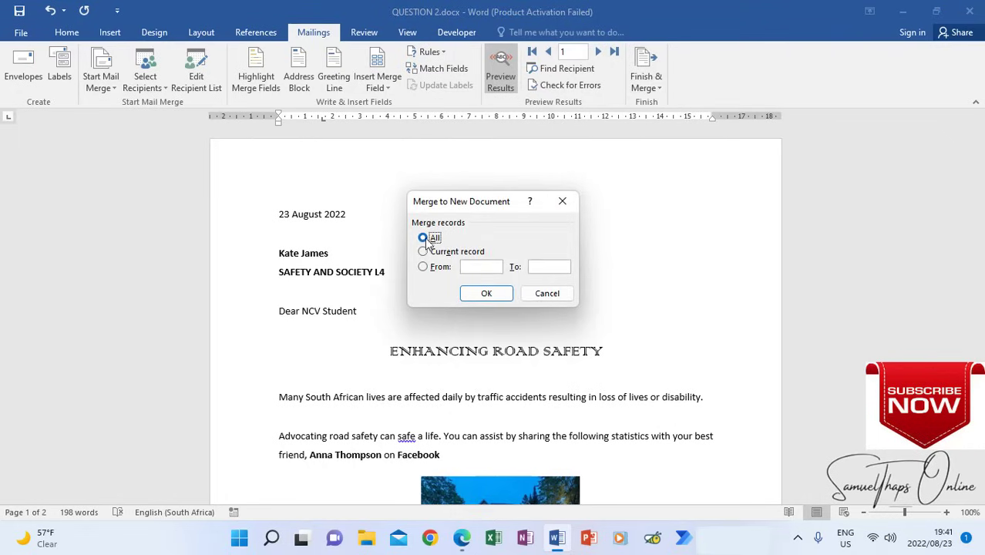
{"action": "left_click", "coordinate": [486, 292]}
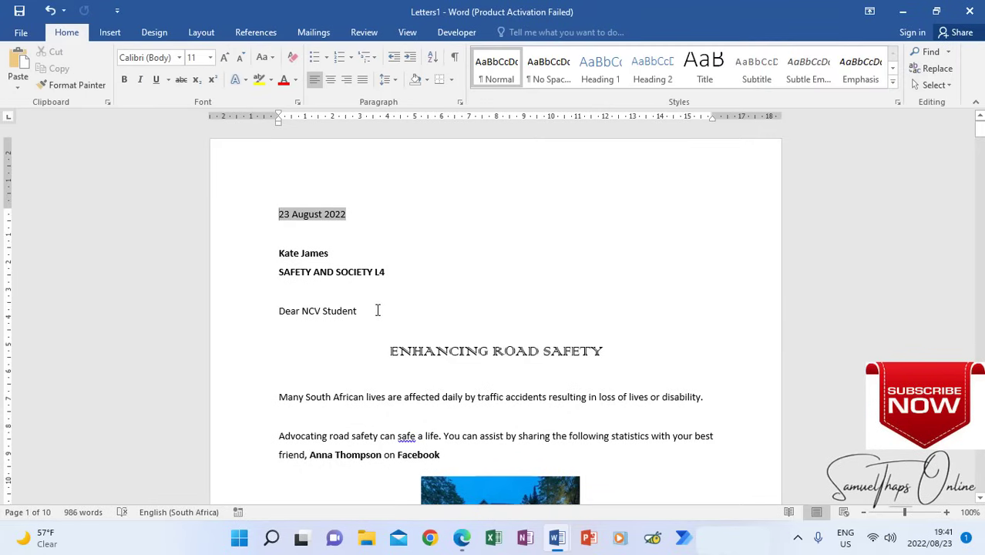
- Go through the merged letters and check each one's recipient name, NCV programme, friend and social media platform
{"action": "left_click_drag", "start_coordinate": [977, 135], "coordinate": [977, 201]}
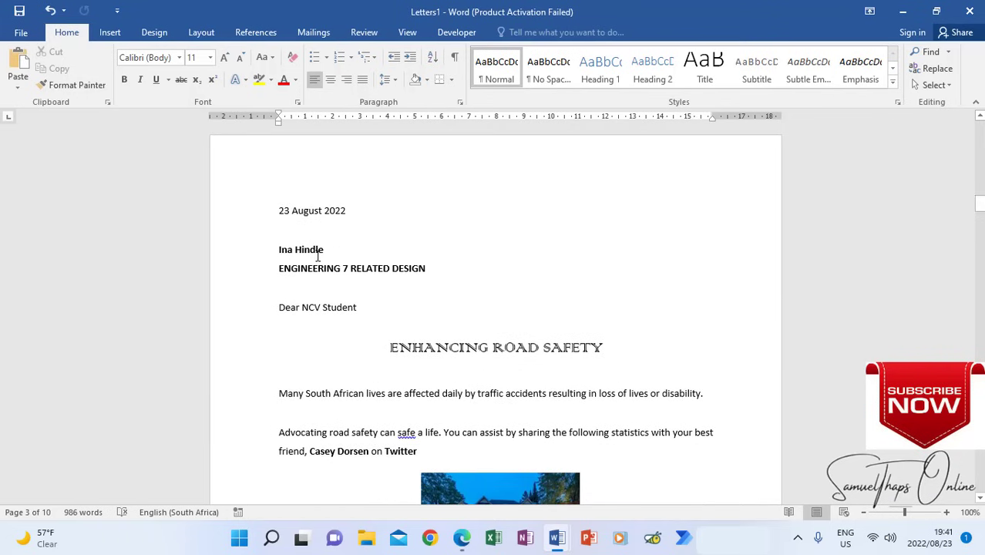
{"action": "scroll", "coordinate": [316, 257], "scroll_direction": "down", "scroll_amount": 10}
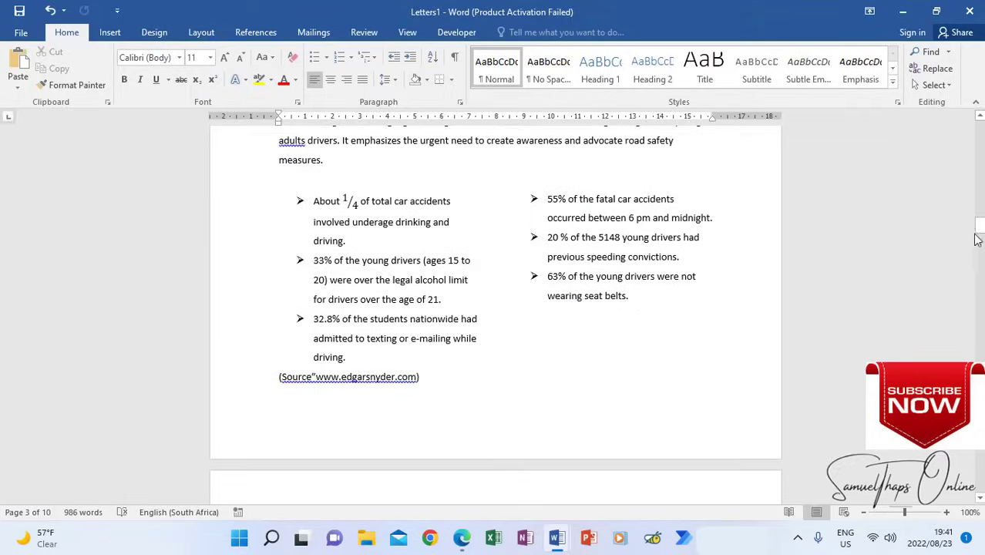
{"action": "left_click_drag", "start_coordinate": [978, 239], "coordinate": [982, 294]}
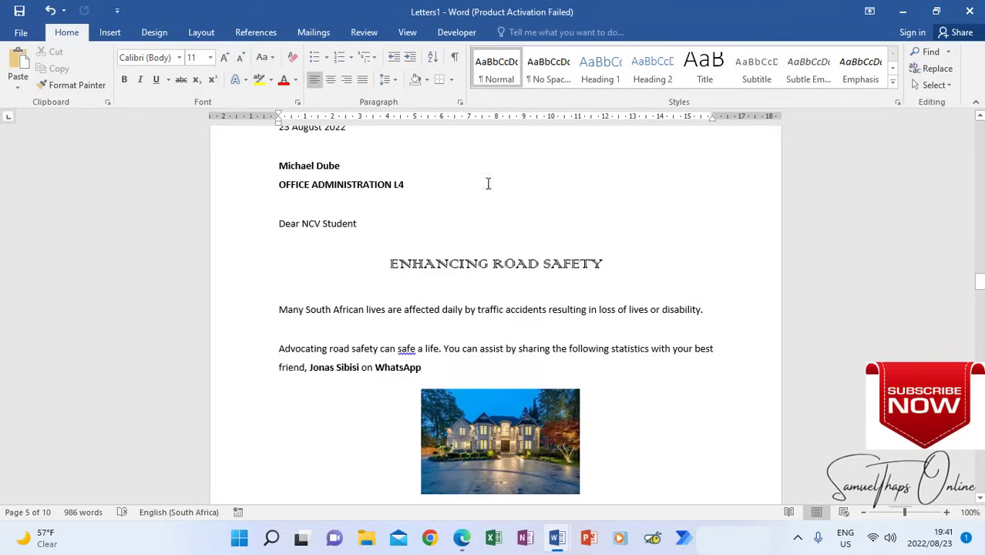
{"action": "left_click_drag", "start_coordinate": [978, 281], "coordinate": [979, 351]}
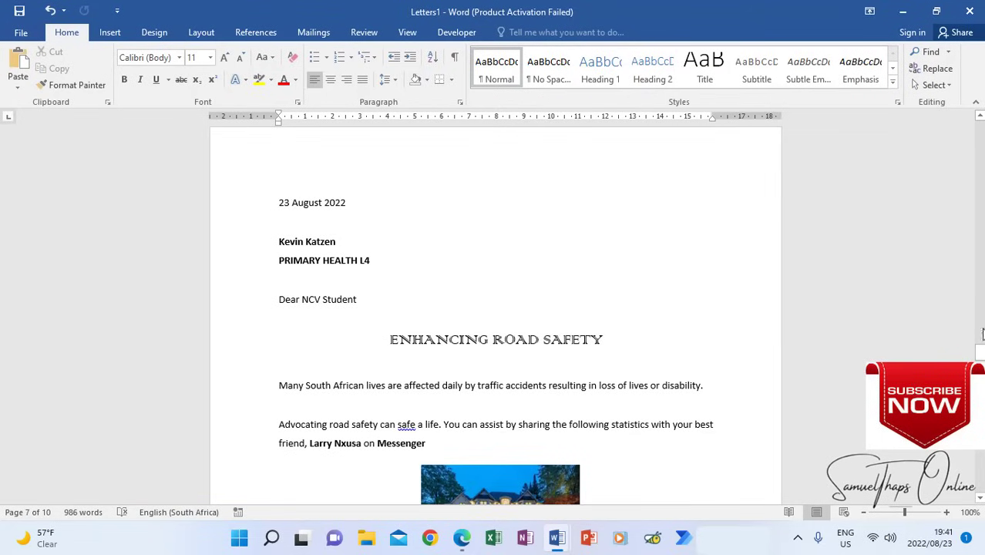
{"action": "left_click_drag", "start_coordinate": [981, 353], "coordinate": [981, 361]}
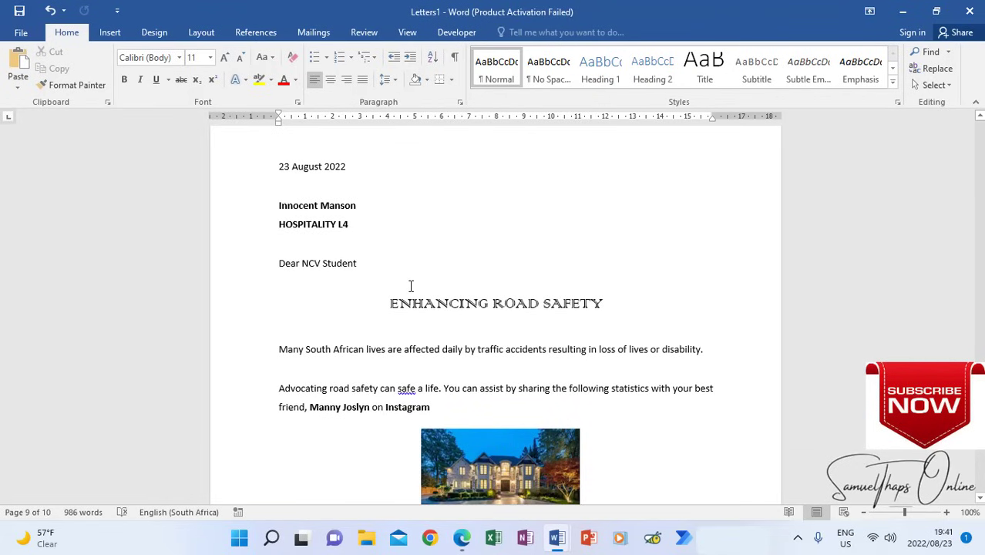
- Examine the last merged letter on pages 9 and 10, from its recipient details to the closing road safety line
{"action": "scroll", "coordinate": [411, 286], "scroll_direction": "down", "scroll_amount": 6}
{"action": "scroll", "coordinate": [396, 249], "scroll_direction": "up", "scroll_amount": 2}
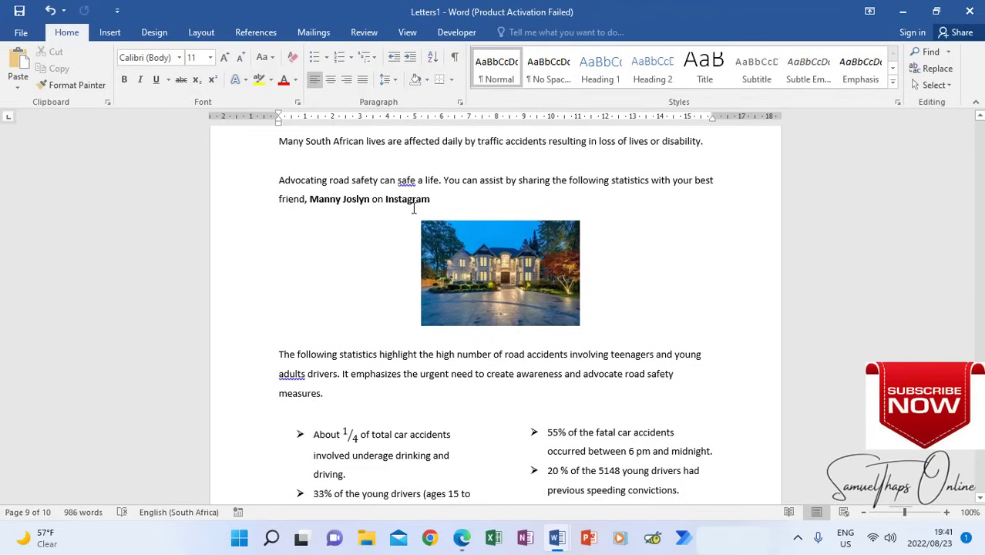
{"action": "scroll", "coordinate": [413, 206], "scroll_direction": "down", "scroll_amount": 9}
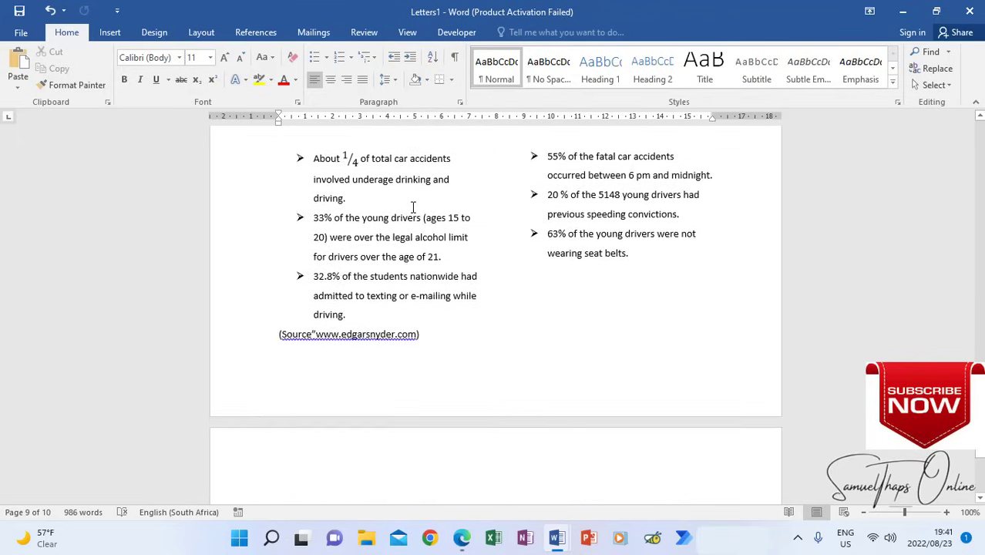
{"action": "scroll", "coordinate": [413, 206], "scroll_direction": "down", "scroll_amount": 8}
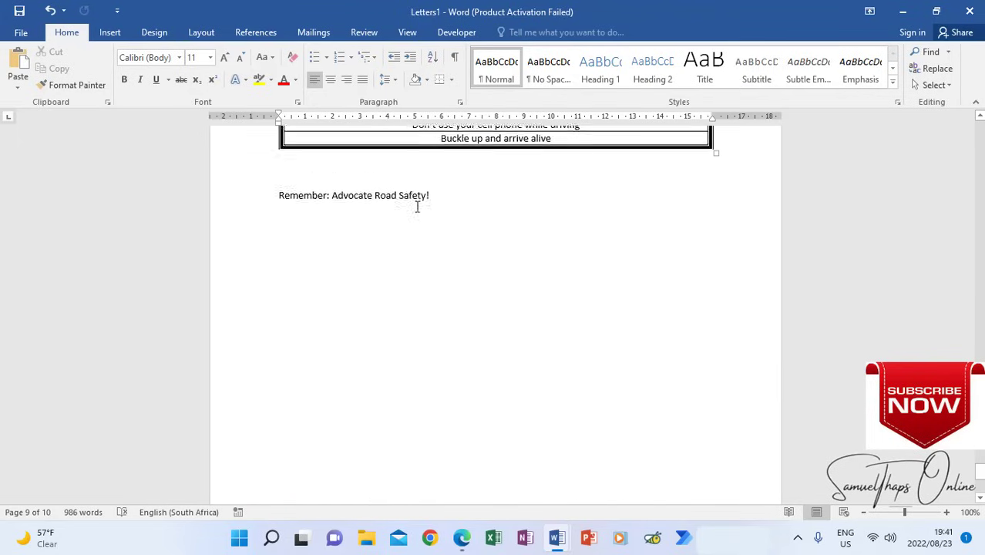
{"action": "scroll", "coordinate": [416, 205], "scroll_direction": "up", "scroll_amount": 3}
{"action": "scroll", "coordinate": [417, 205], "scroll_direction": "up", "scroll_amount": 14}
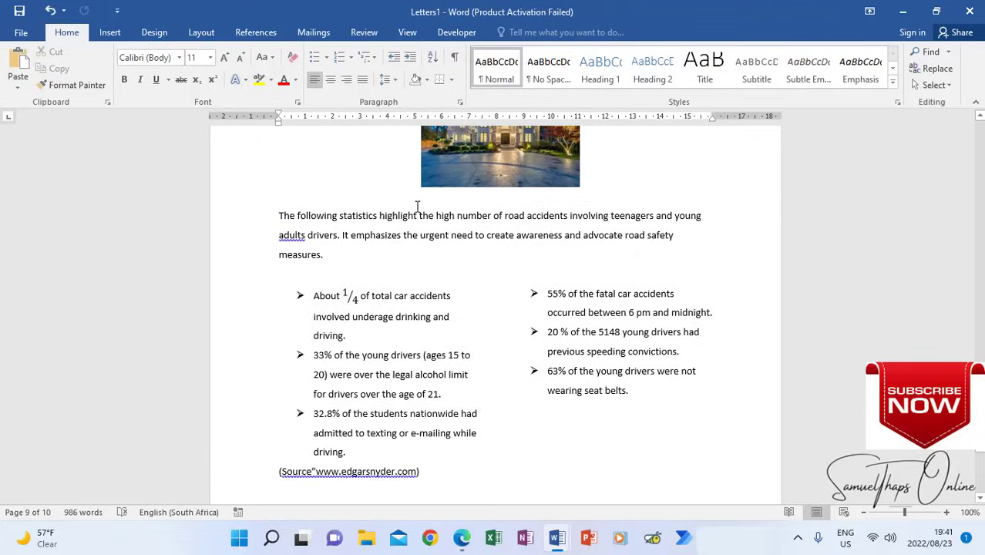
{"action": "scroll", "coordinate": [416, 206], "scroll_direction": "up", "scroll_amount": 5}
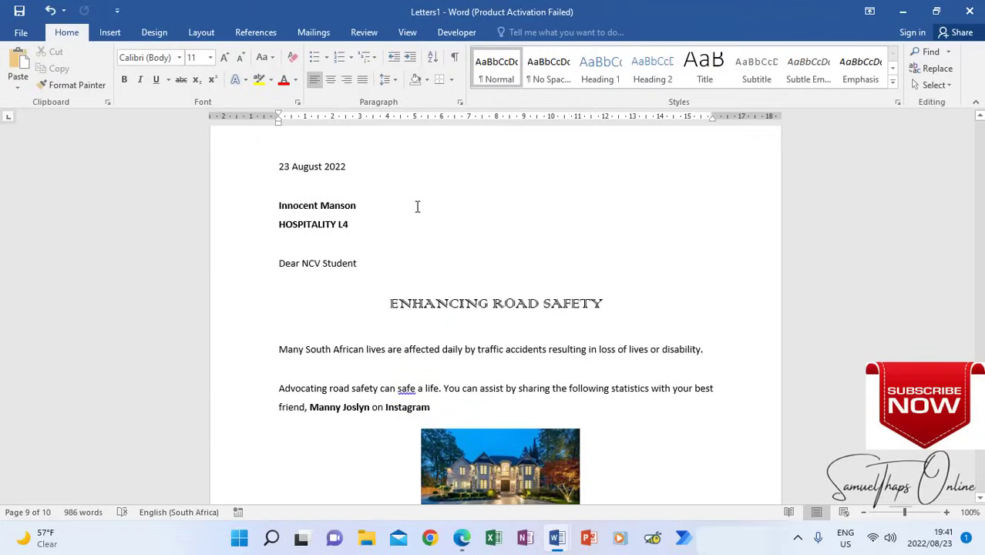